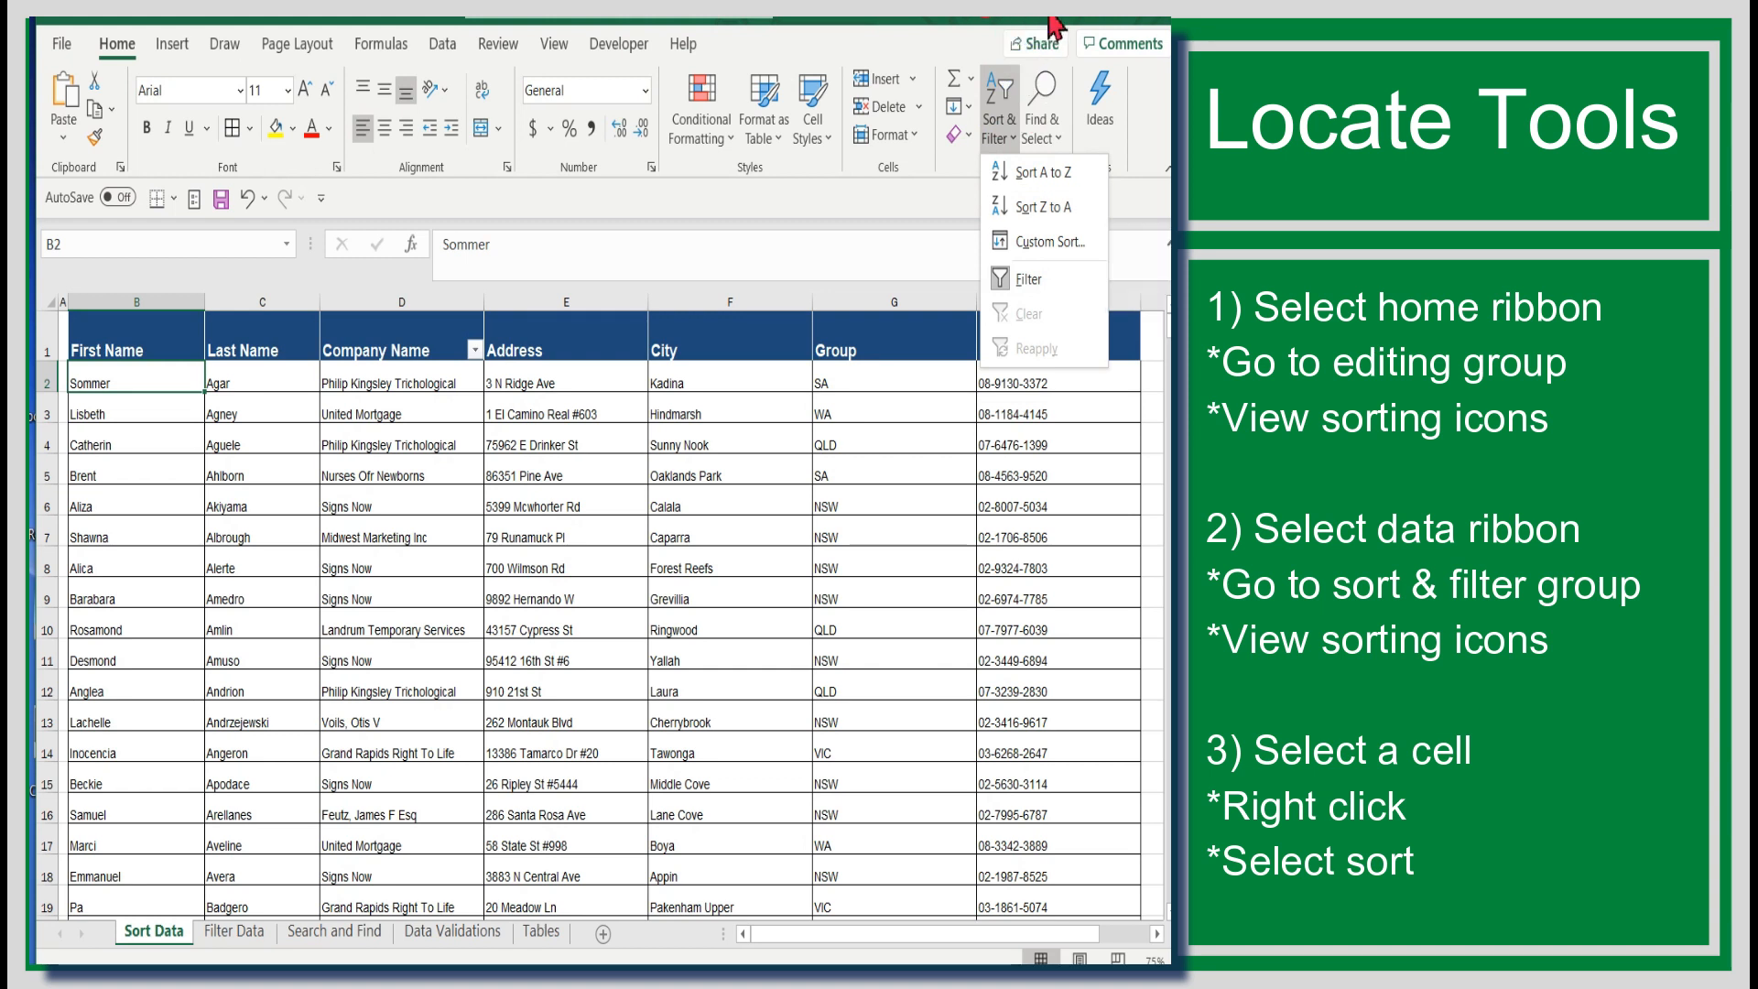
Step: Examine the sorting commands on the Home and Data ribbons and in a cell's shortcut menu
click(1053, 17)
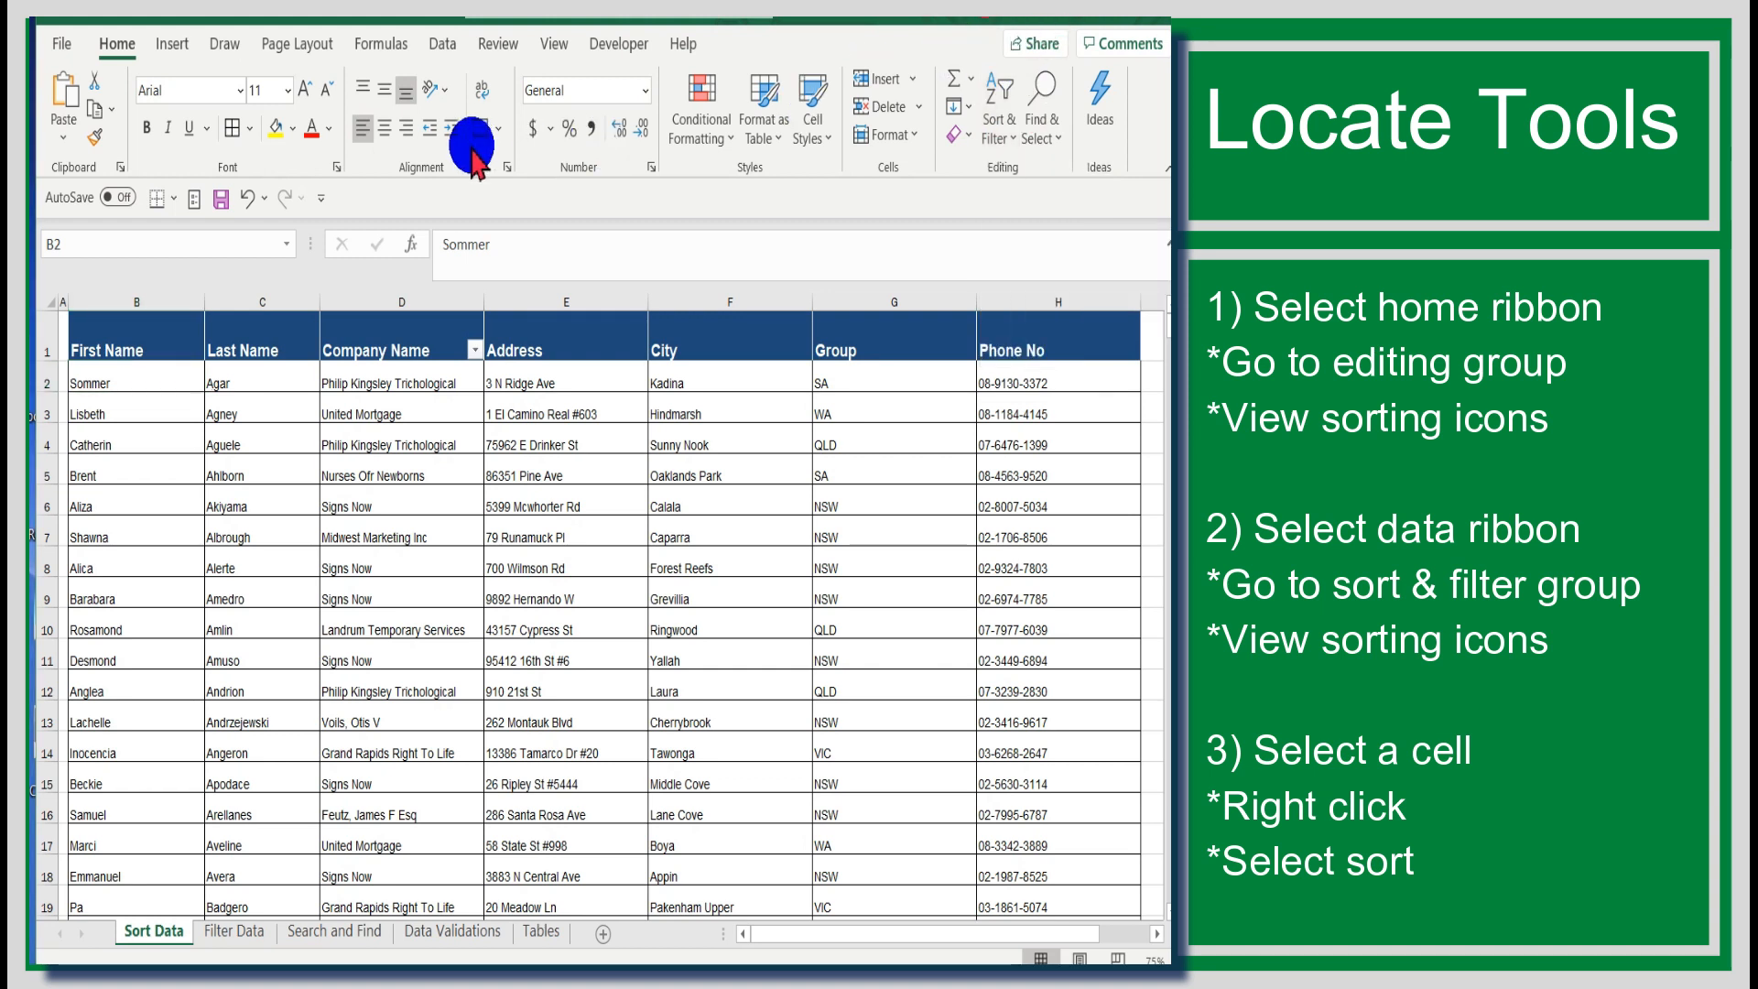
click(441, 55)
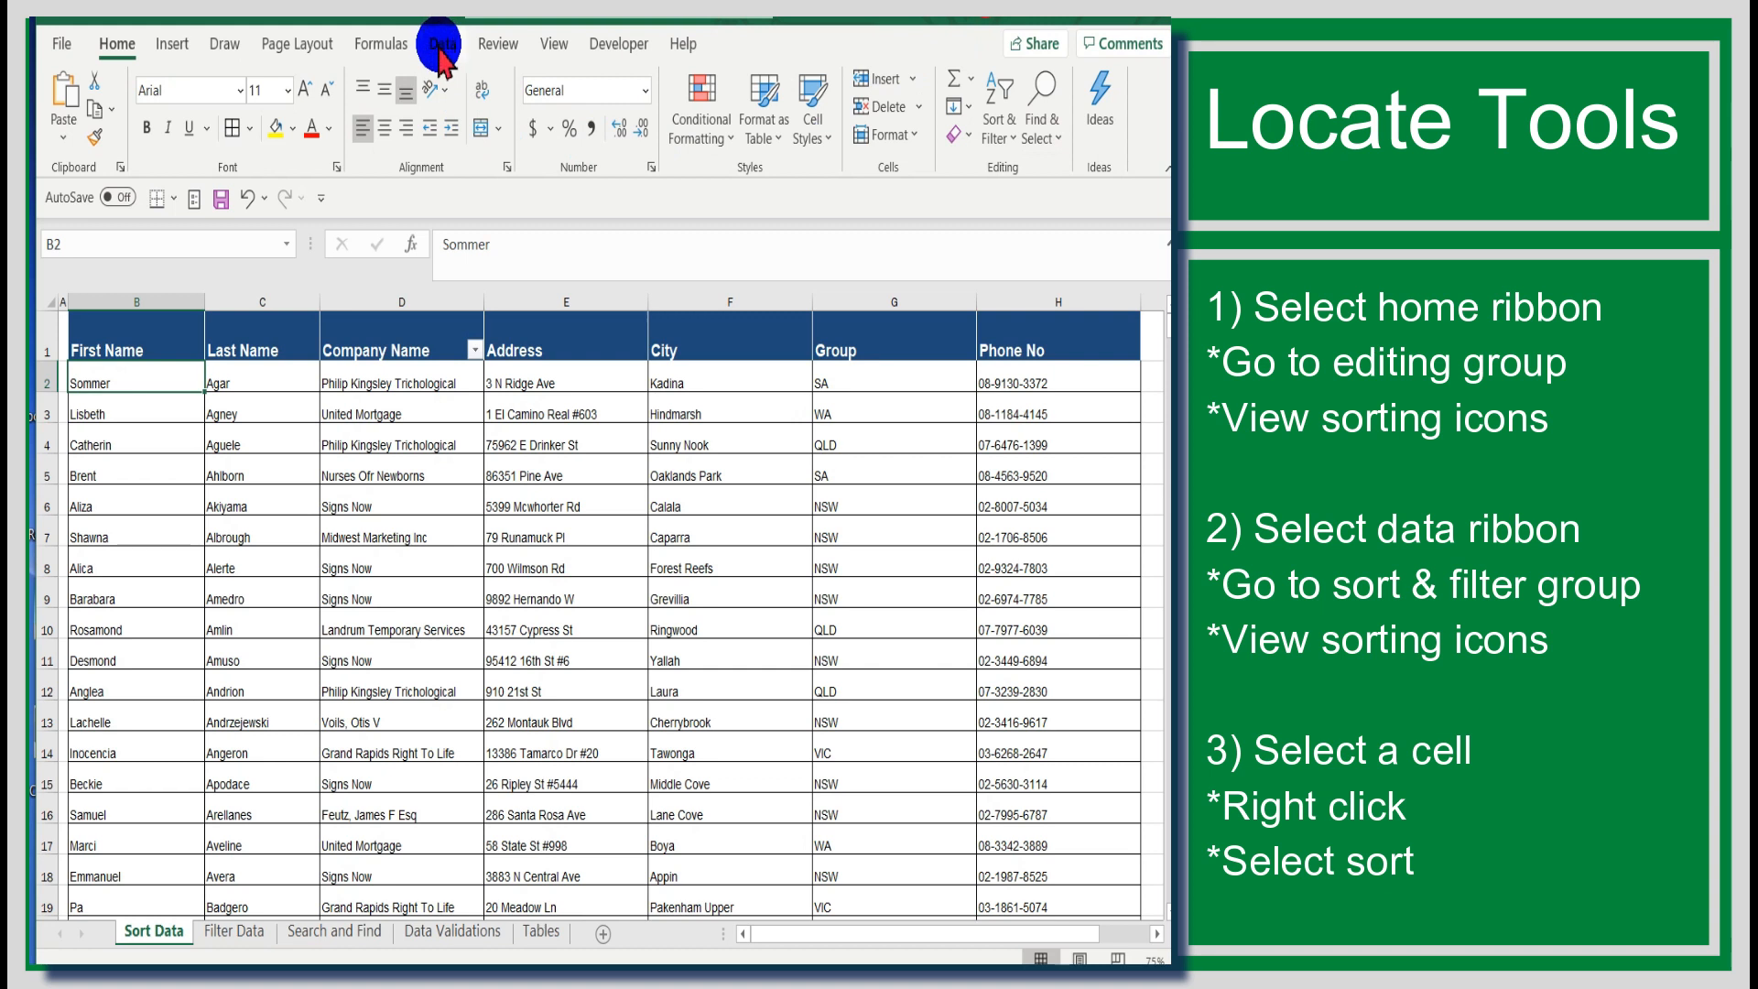
click(439, 50)
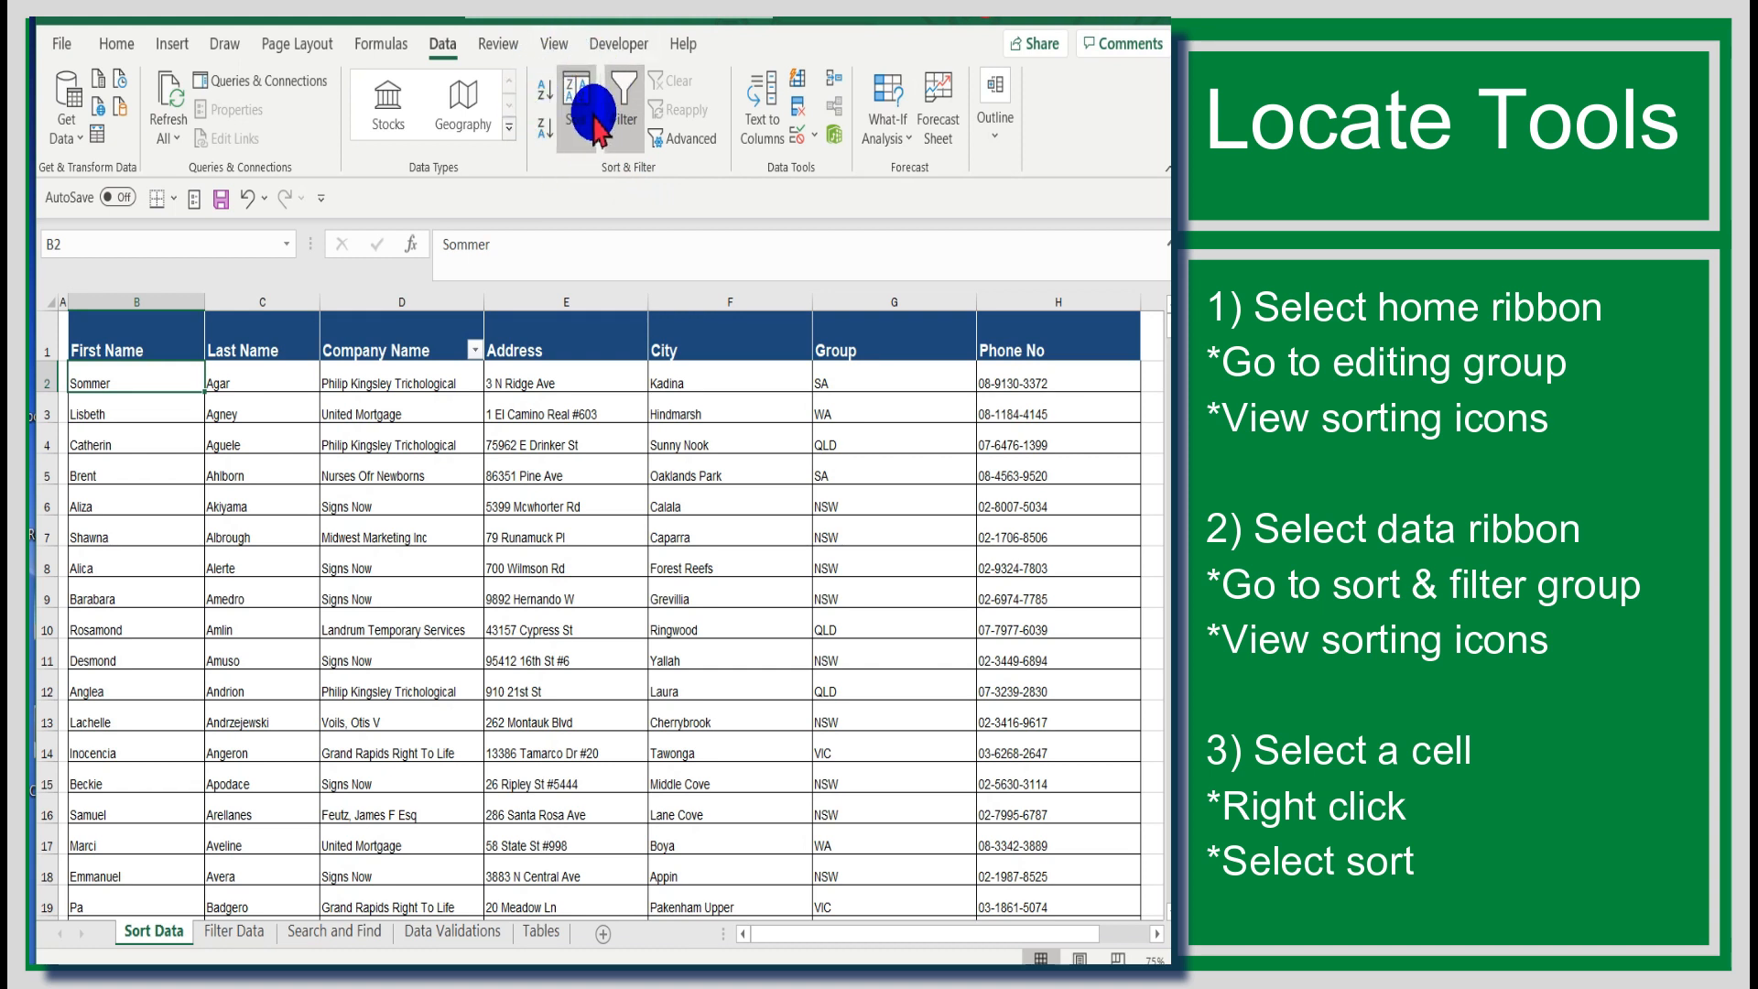
click(589, 503)
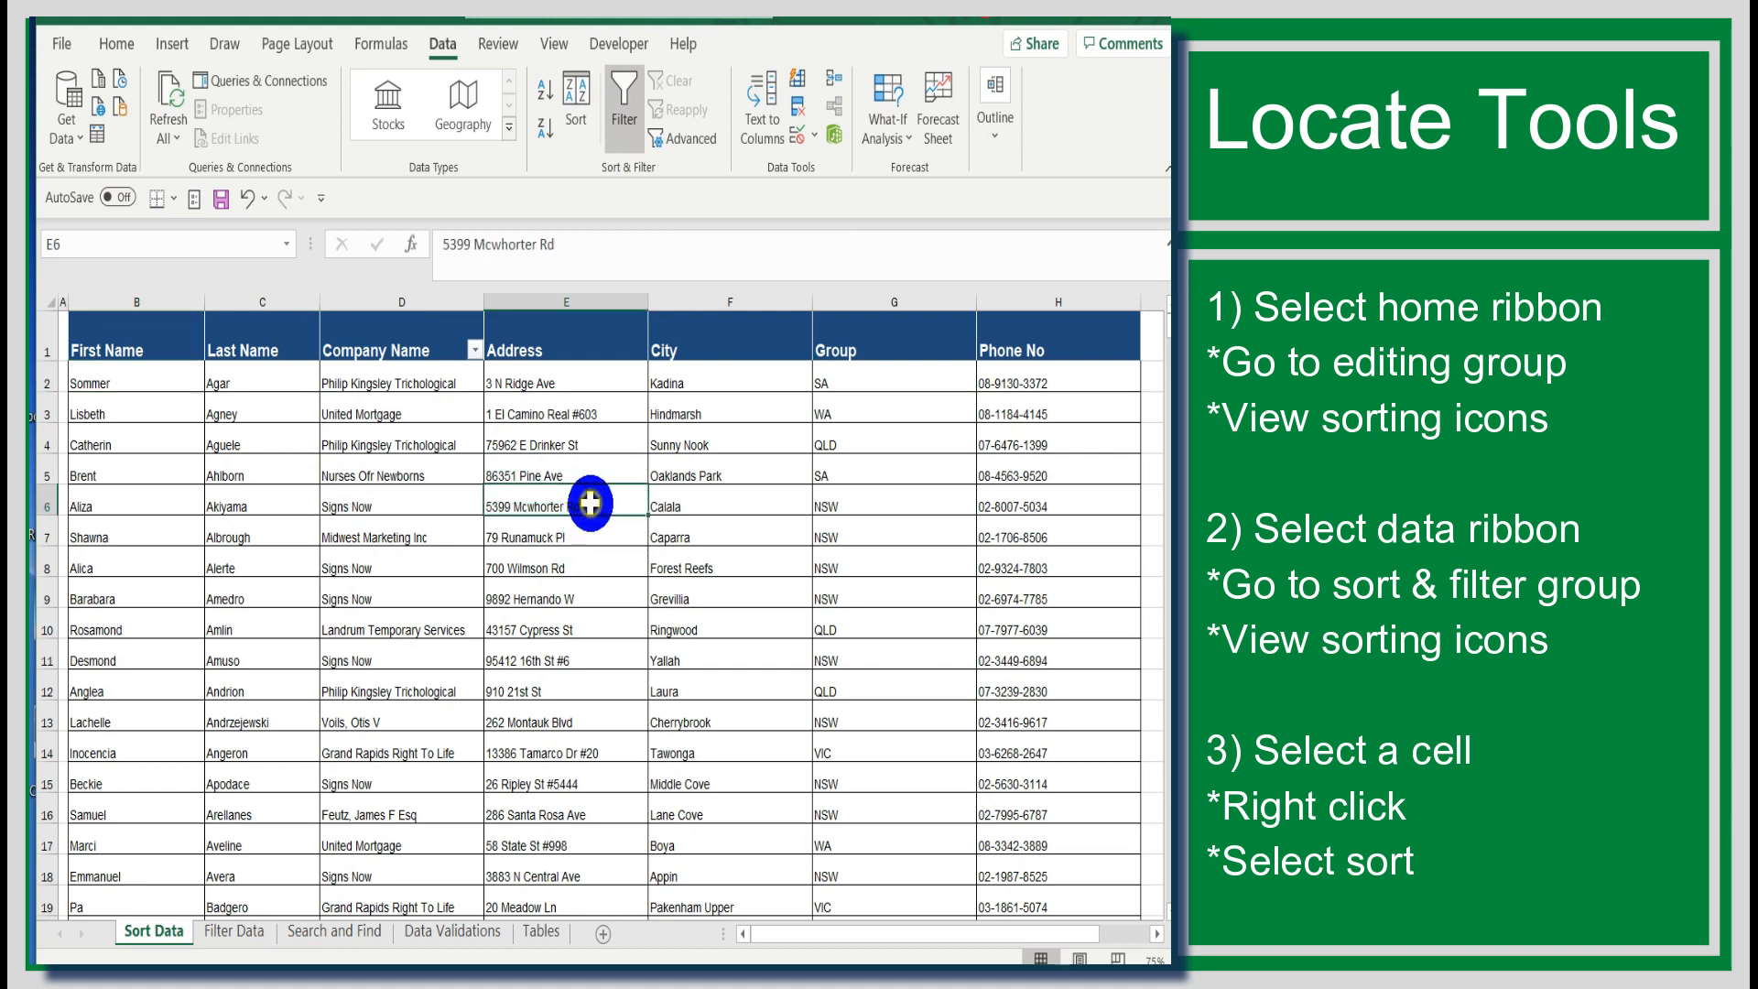
right_click(589, 503)
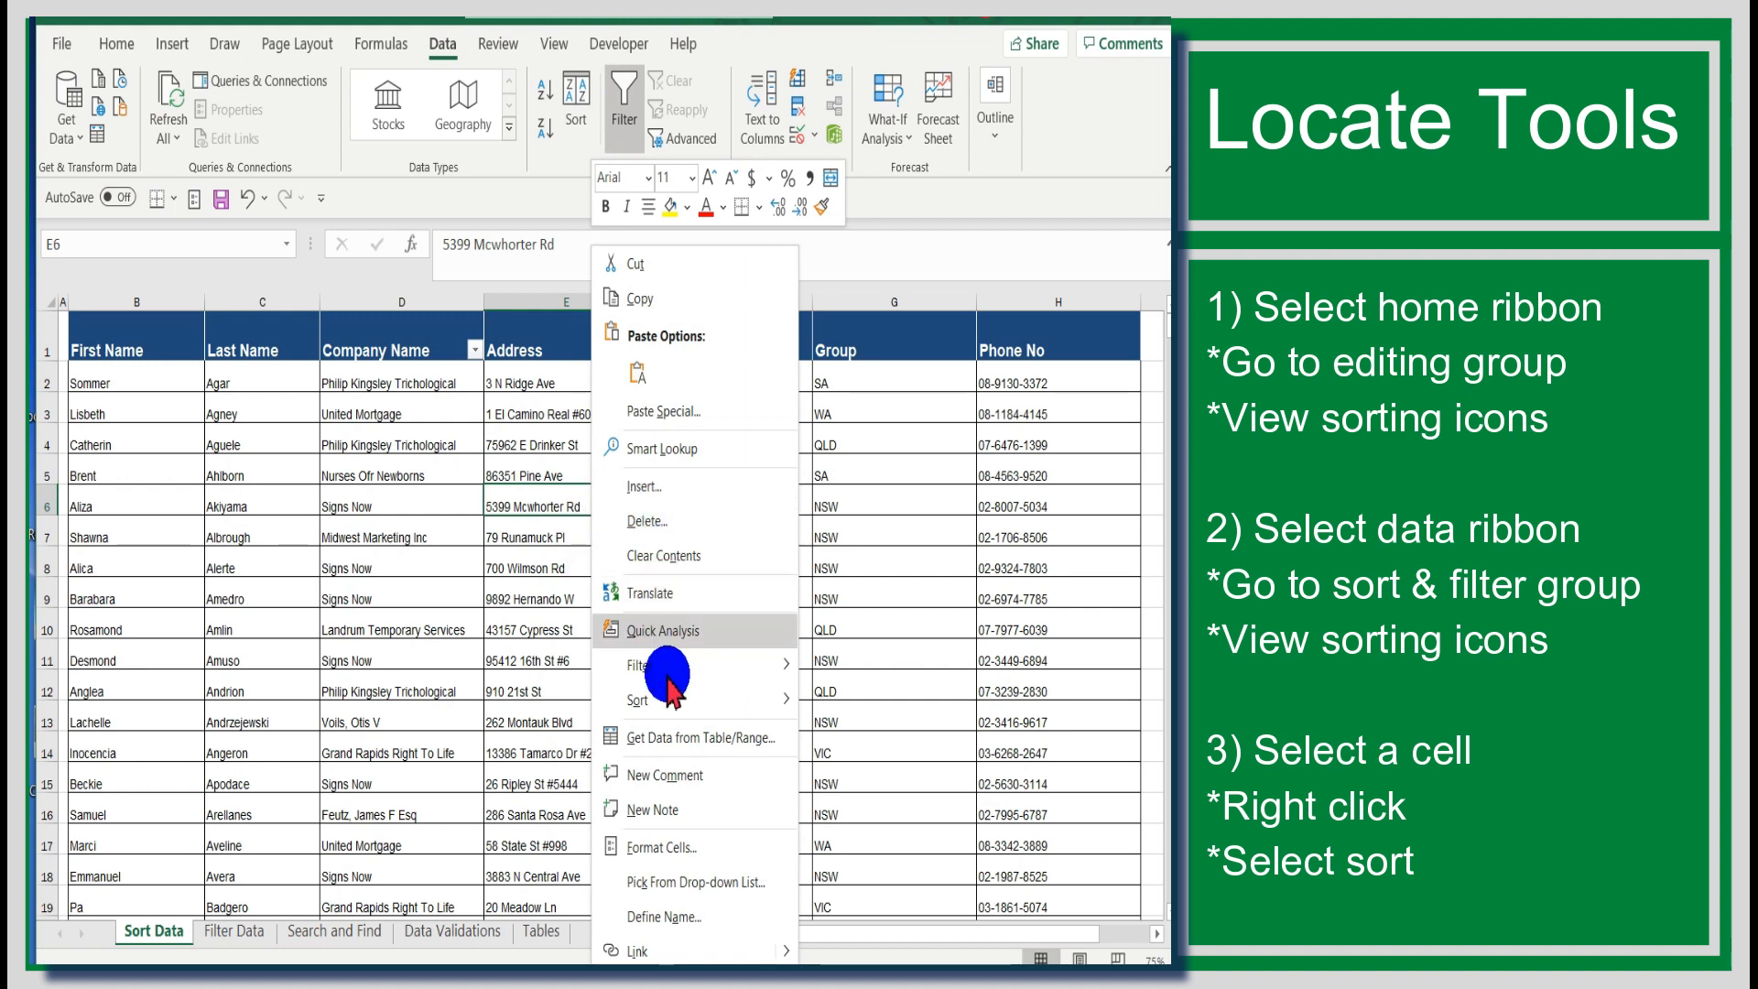
mouse_move(721, 713)
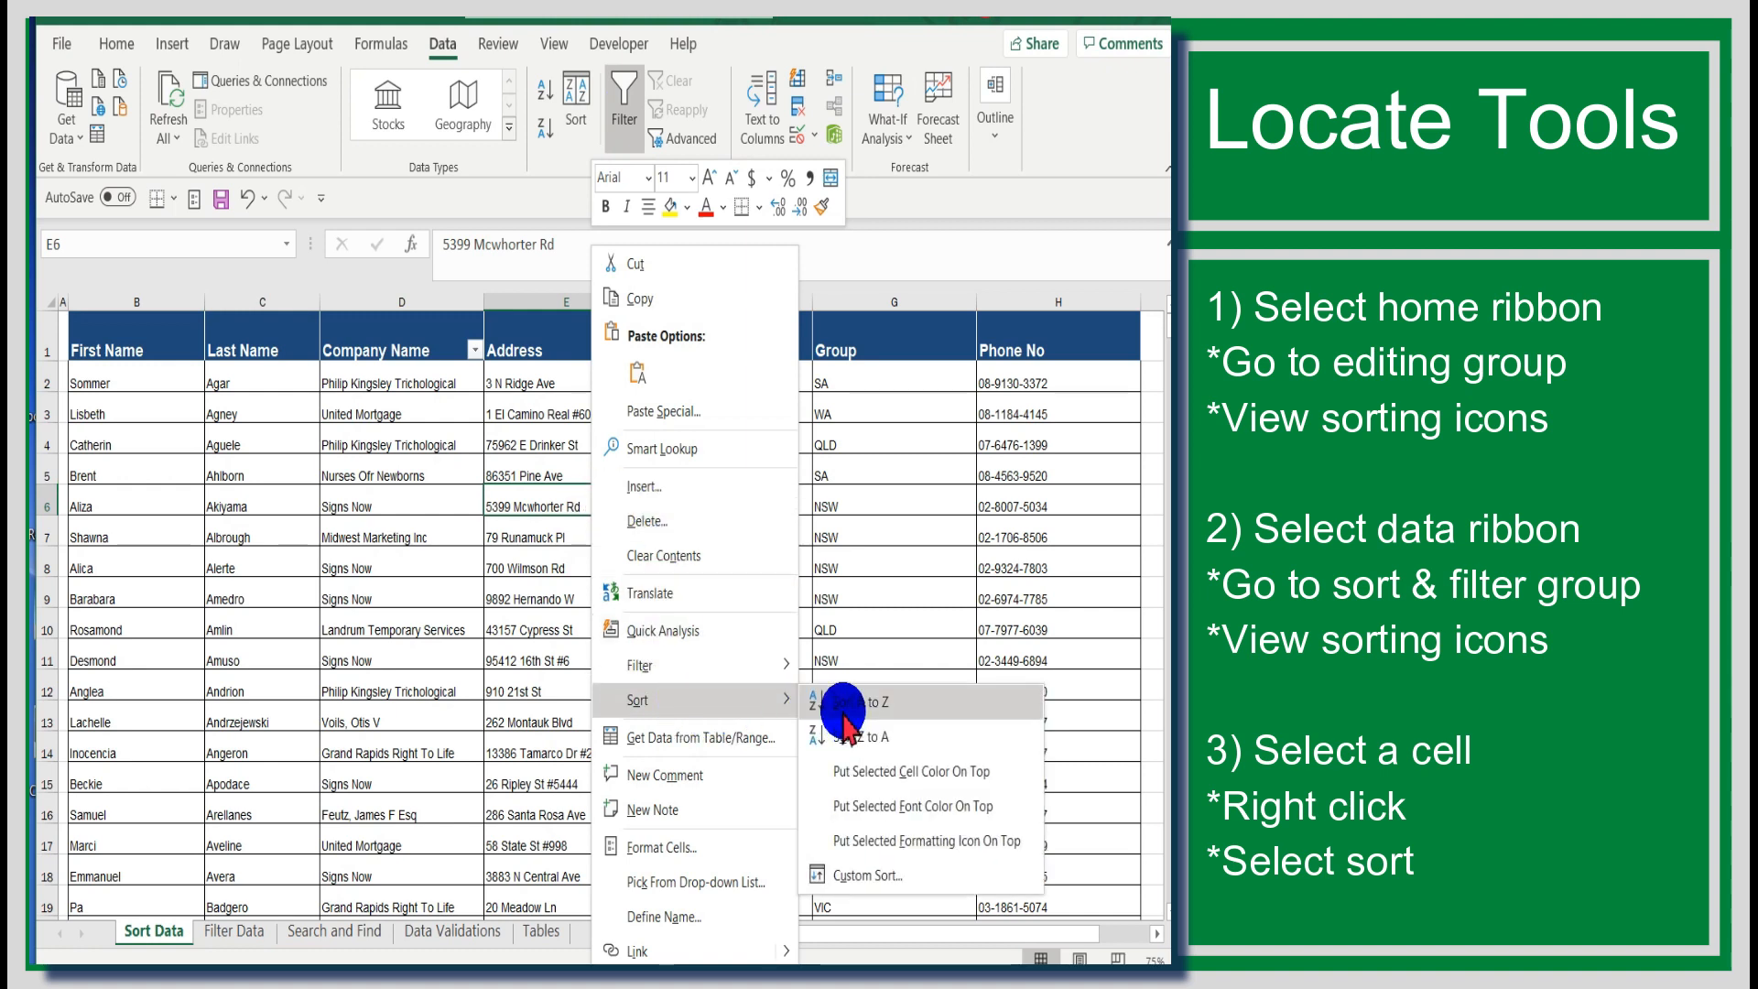
click(1057, 18)
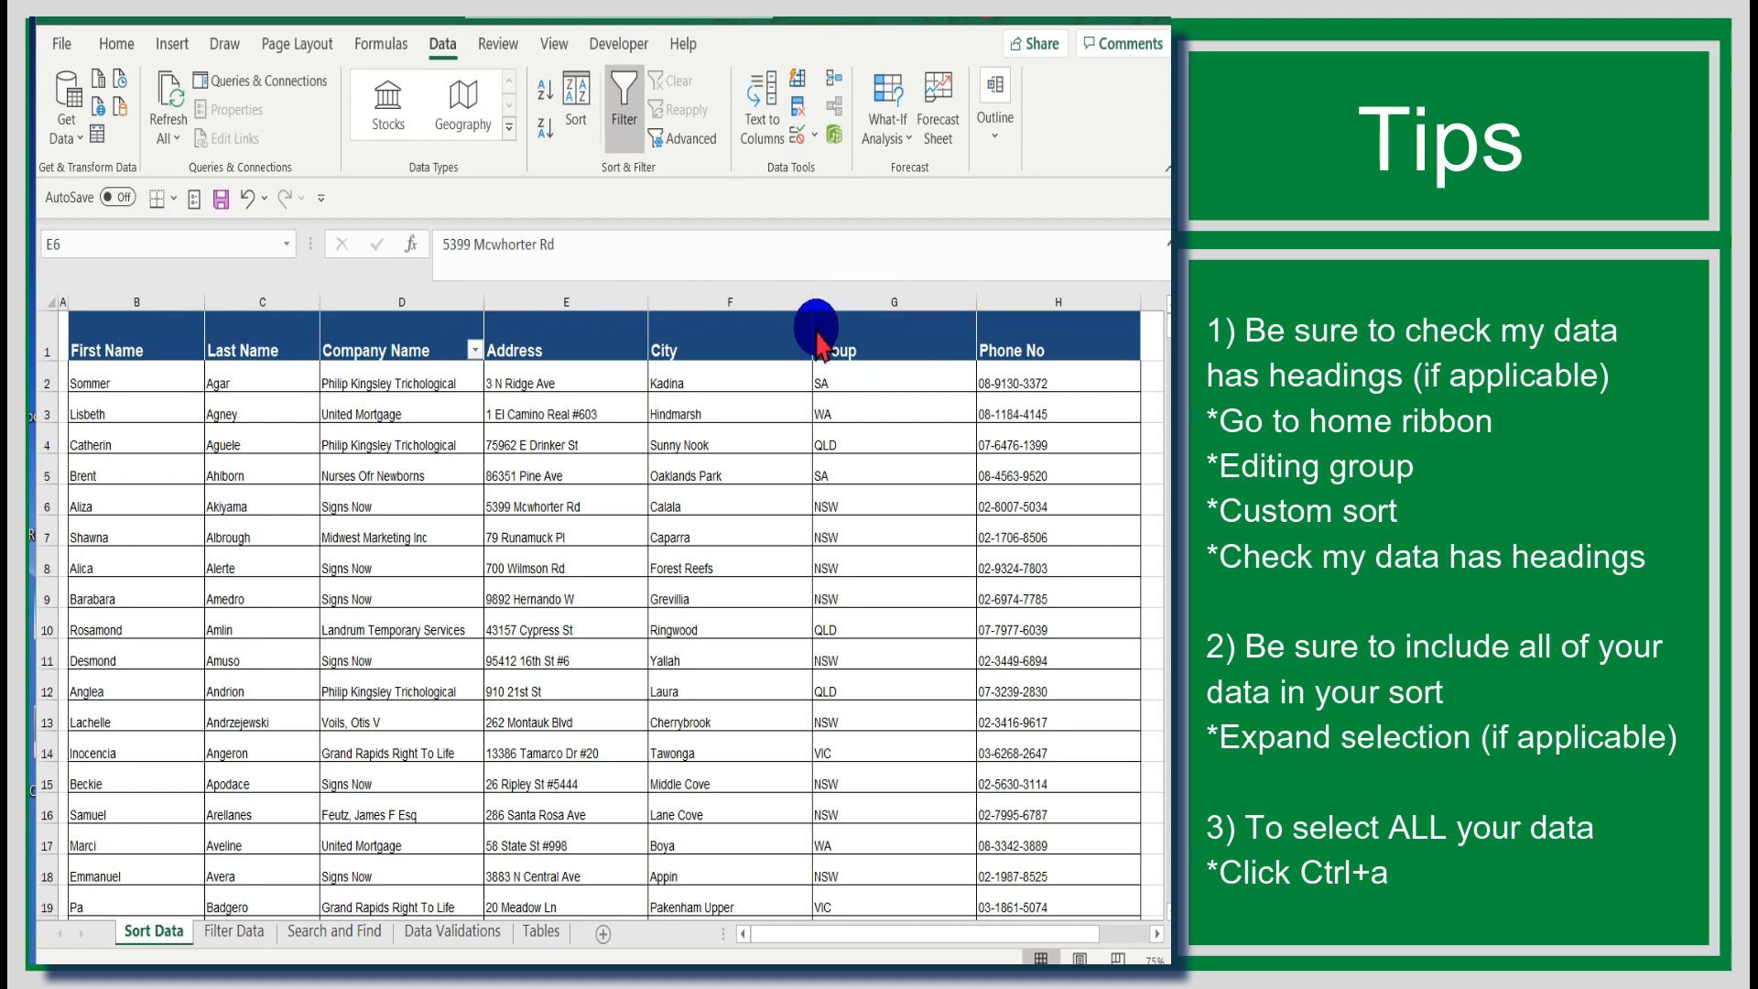
Step: Select the entire data table and scroll through it to check all rows are included
drag(144, 300, 824, 334)
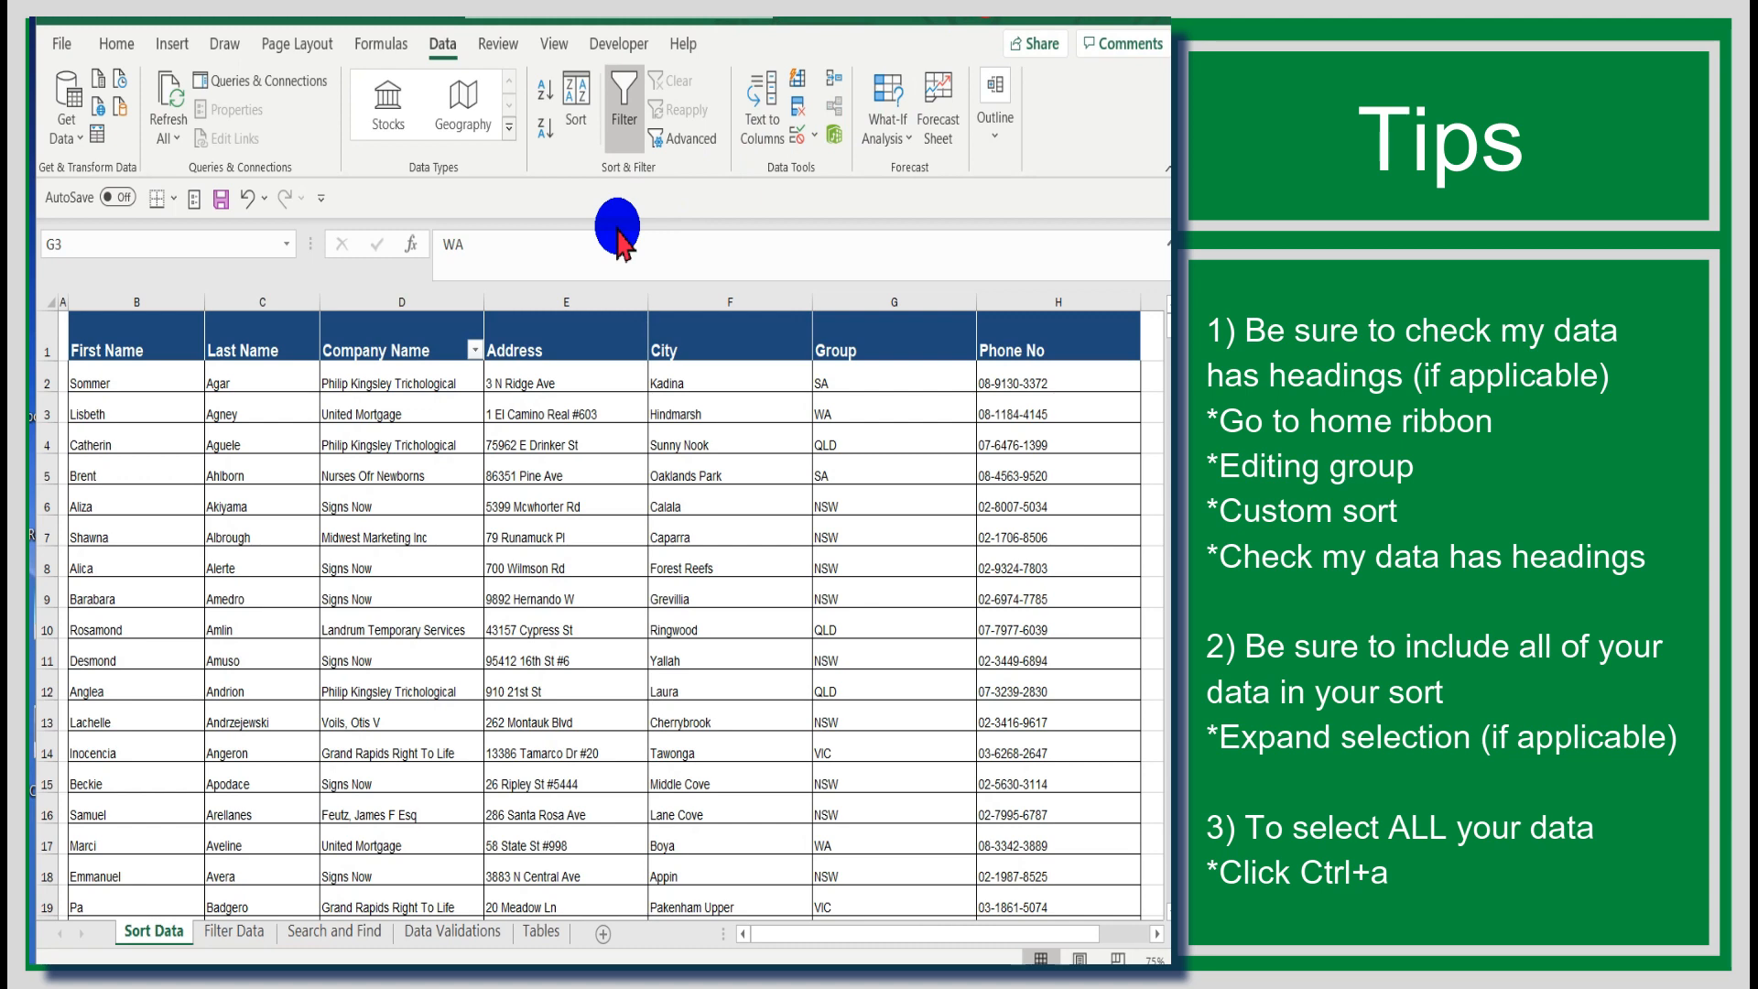
key(ctrl+a)
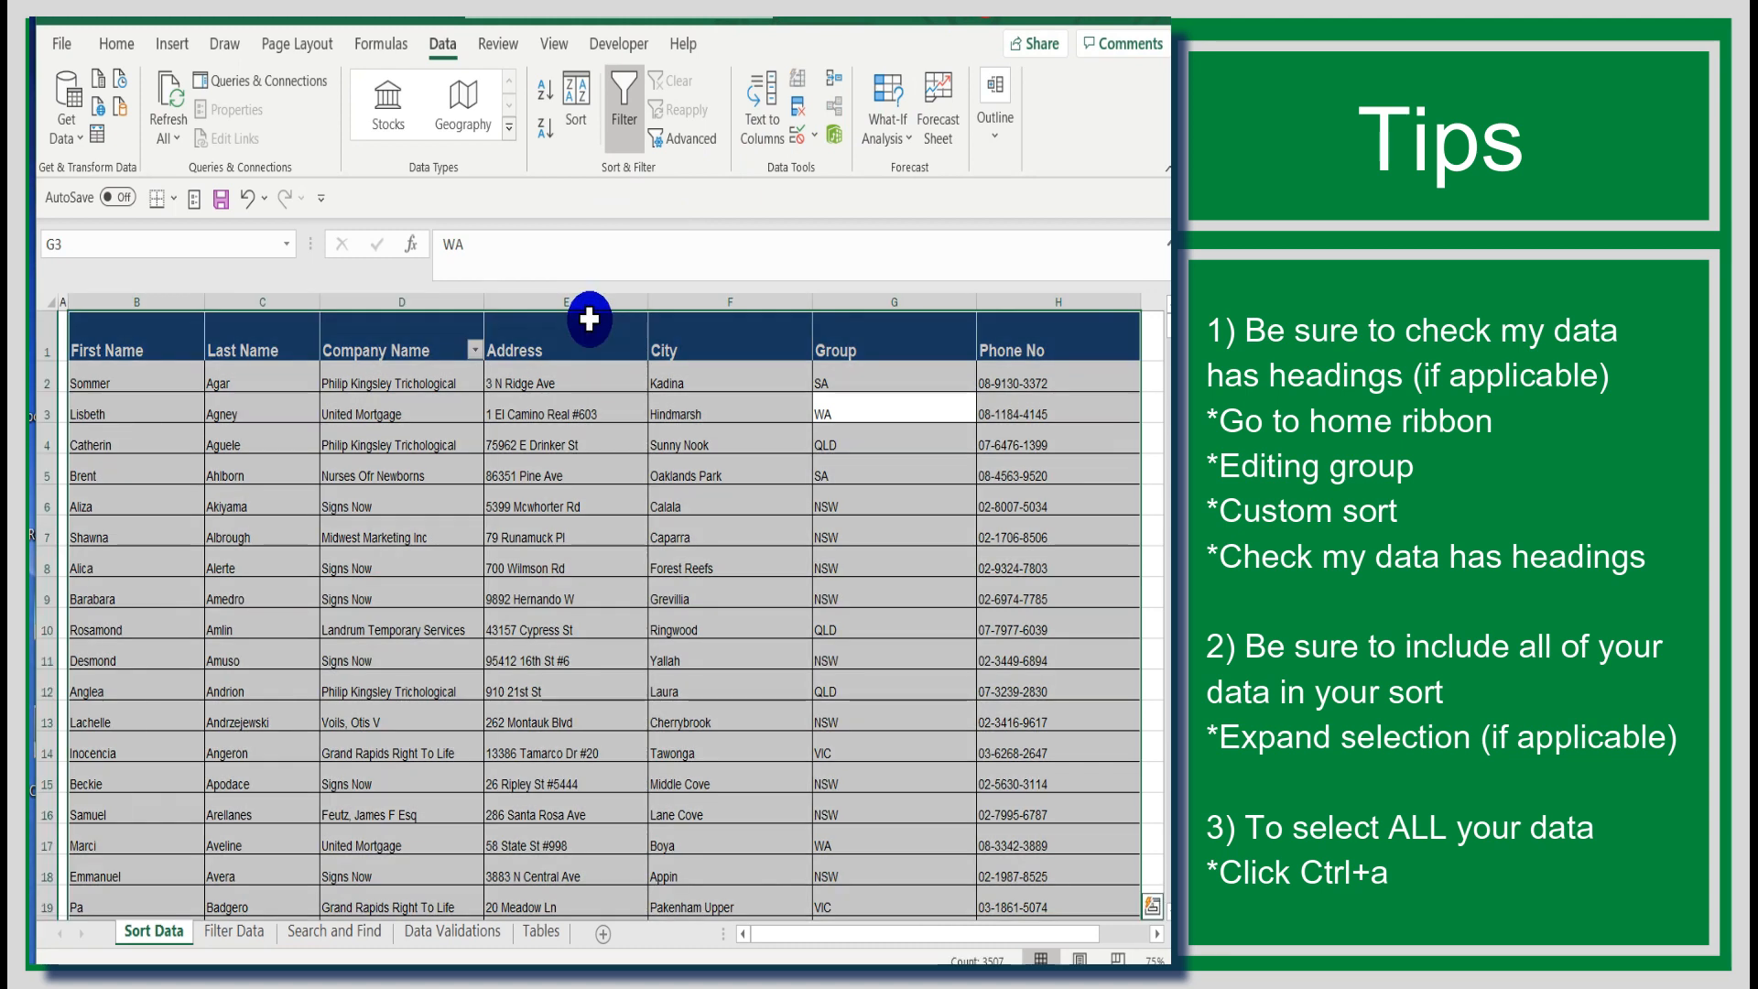
scroll(1053, 769, down, 2)
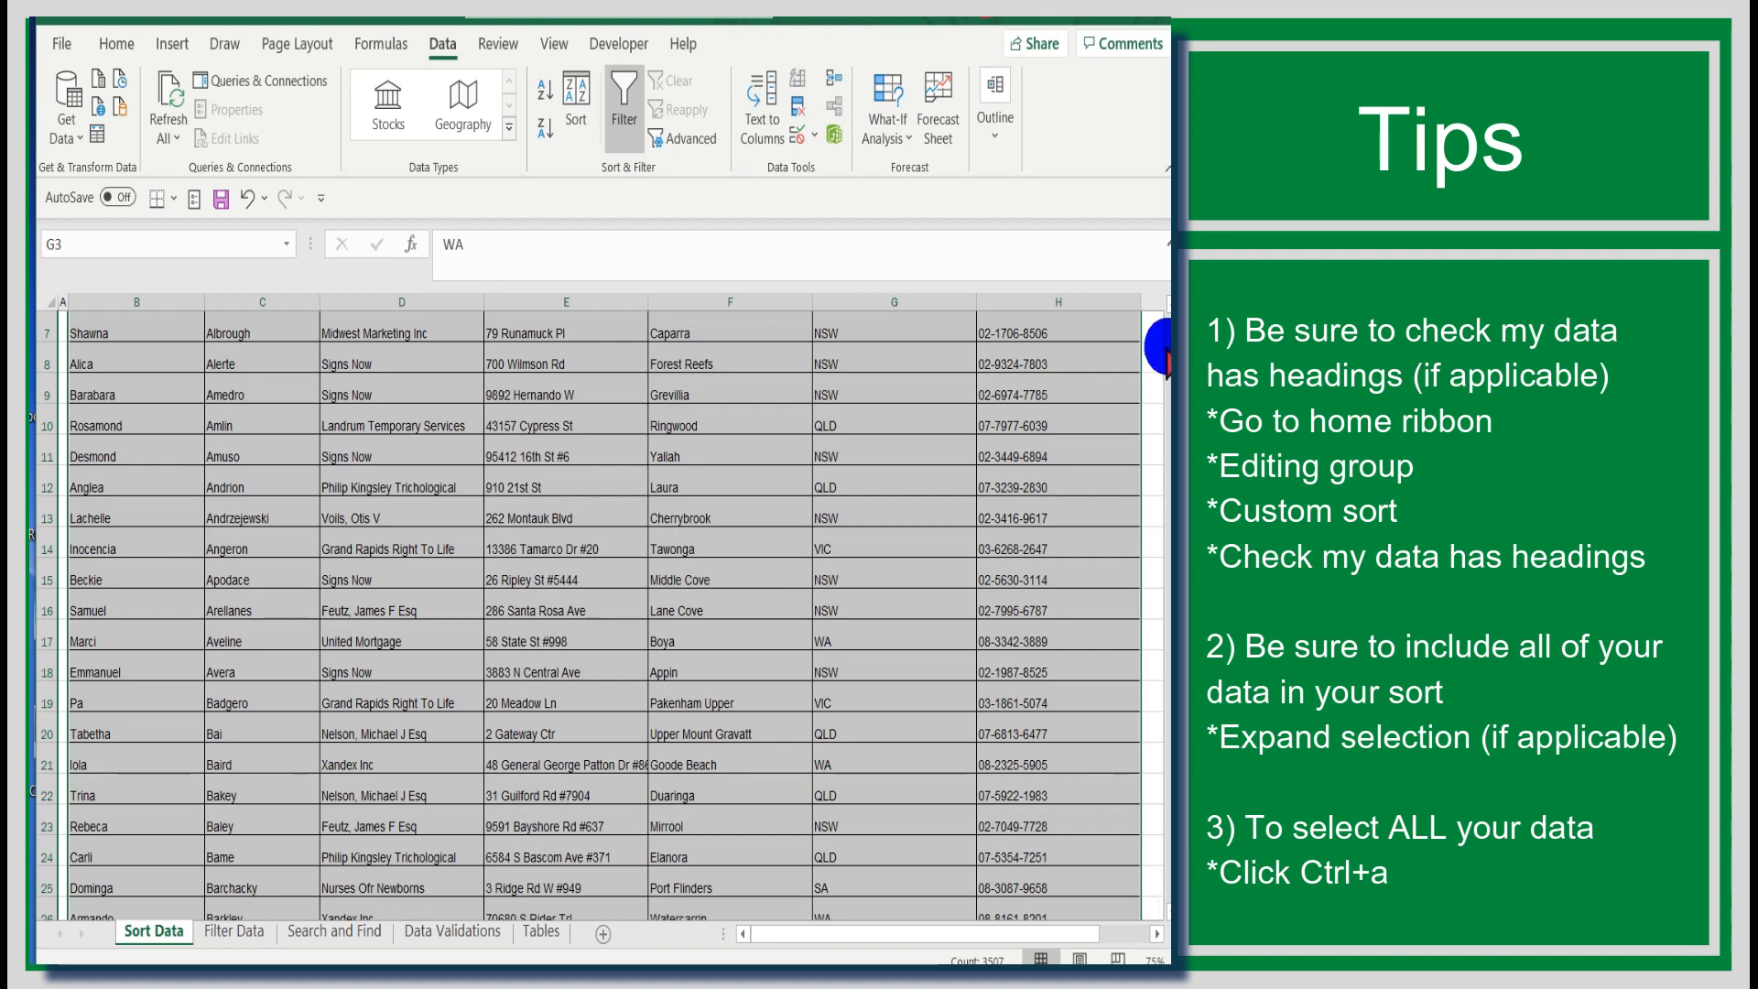
drag(1165, 337, 1013, 47)
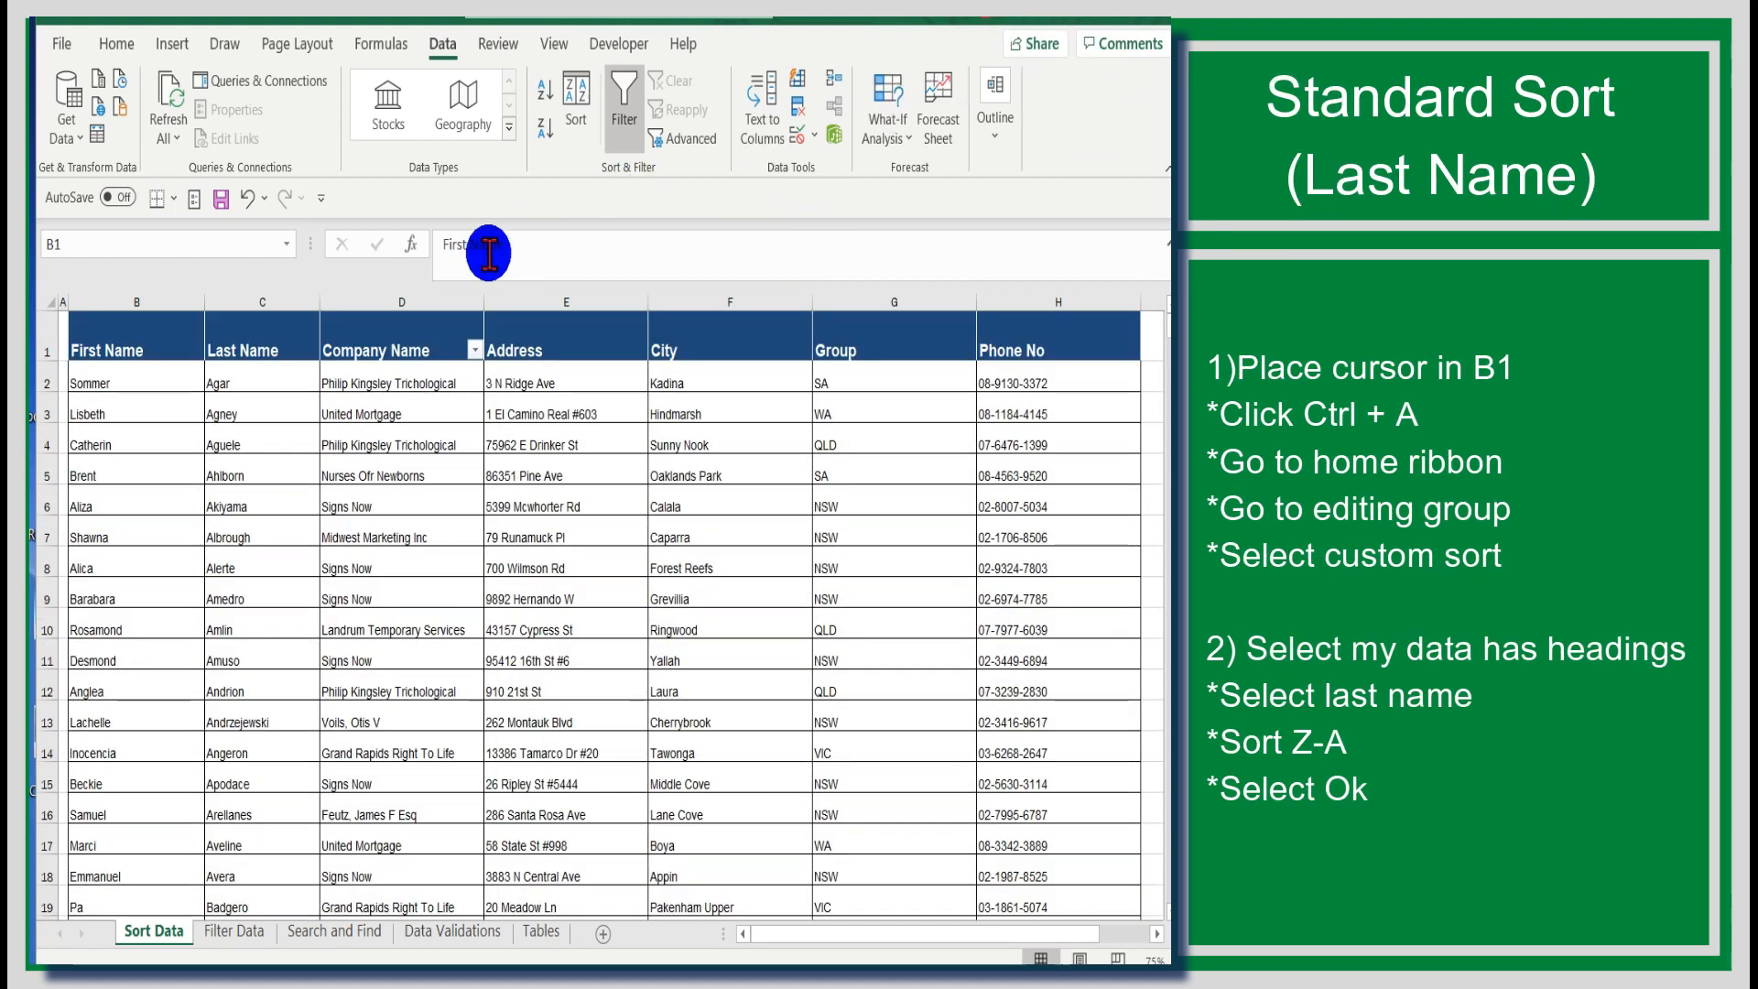
Step: Select the whole table from B1 and custom-sort it by Last Name, Z to A, with My data has headers checked
click(152, 323)
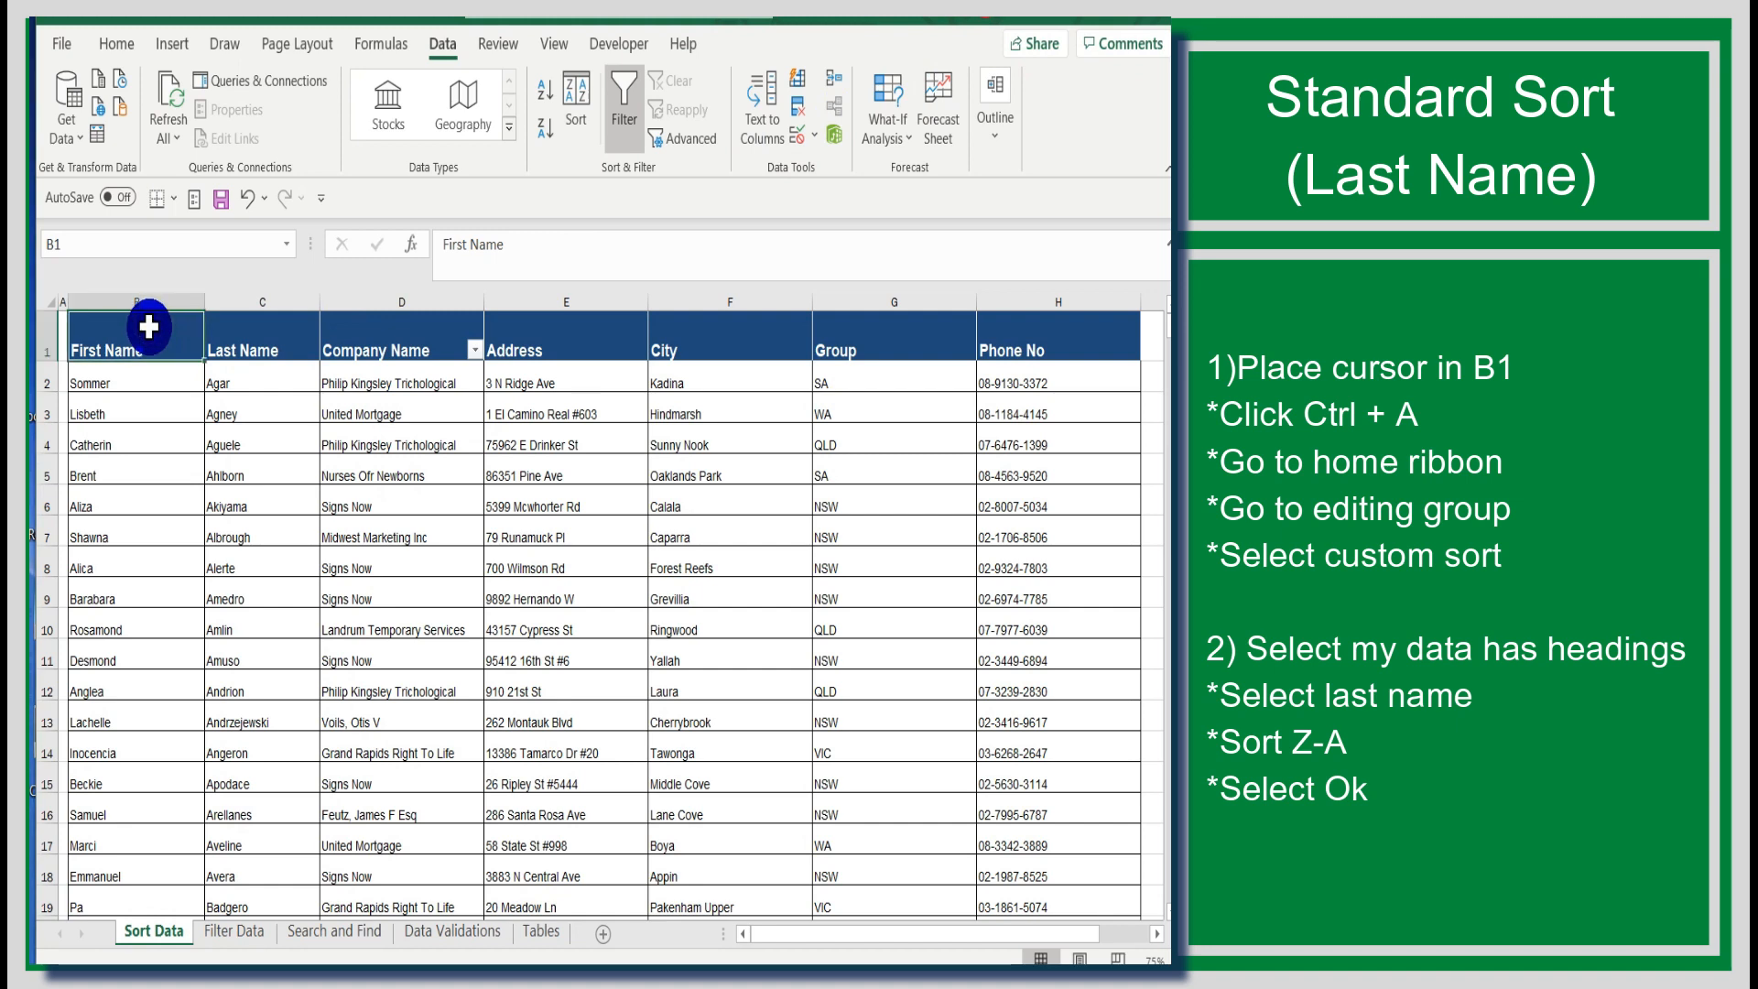
key(ctrl+a)
scroll(666, 152, up, 1)
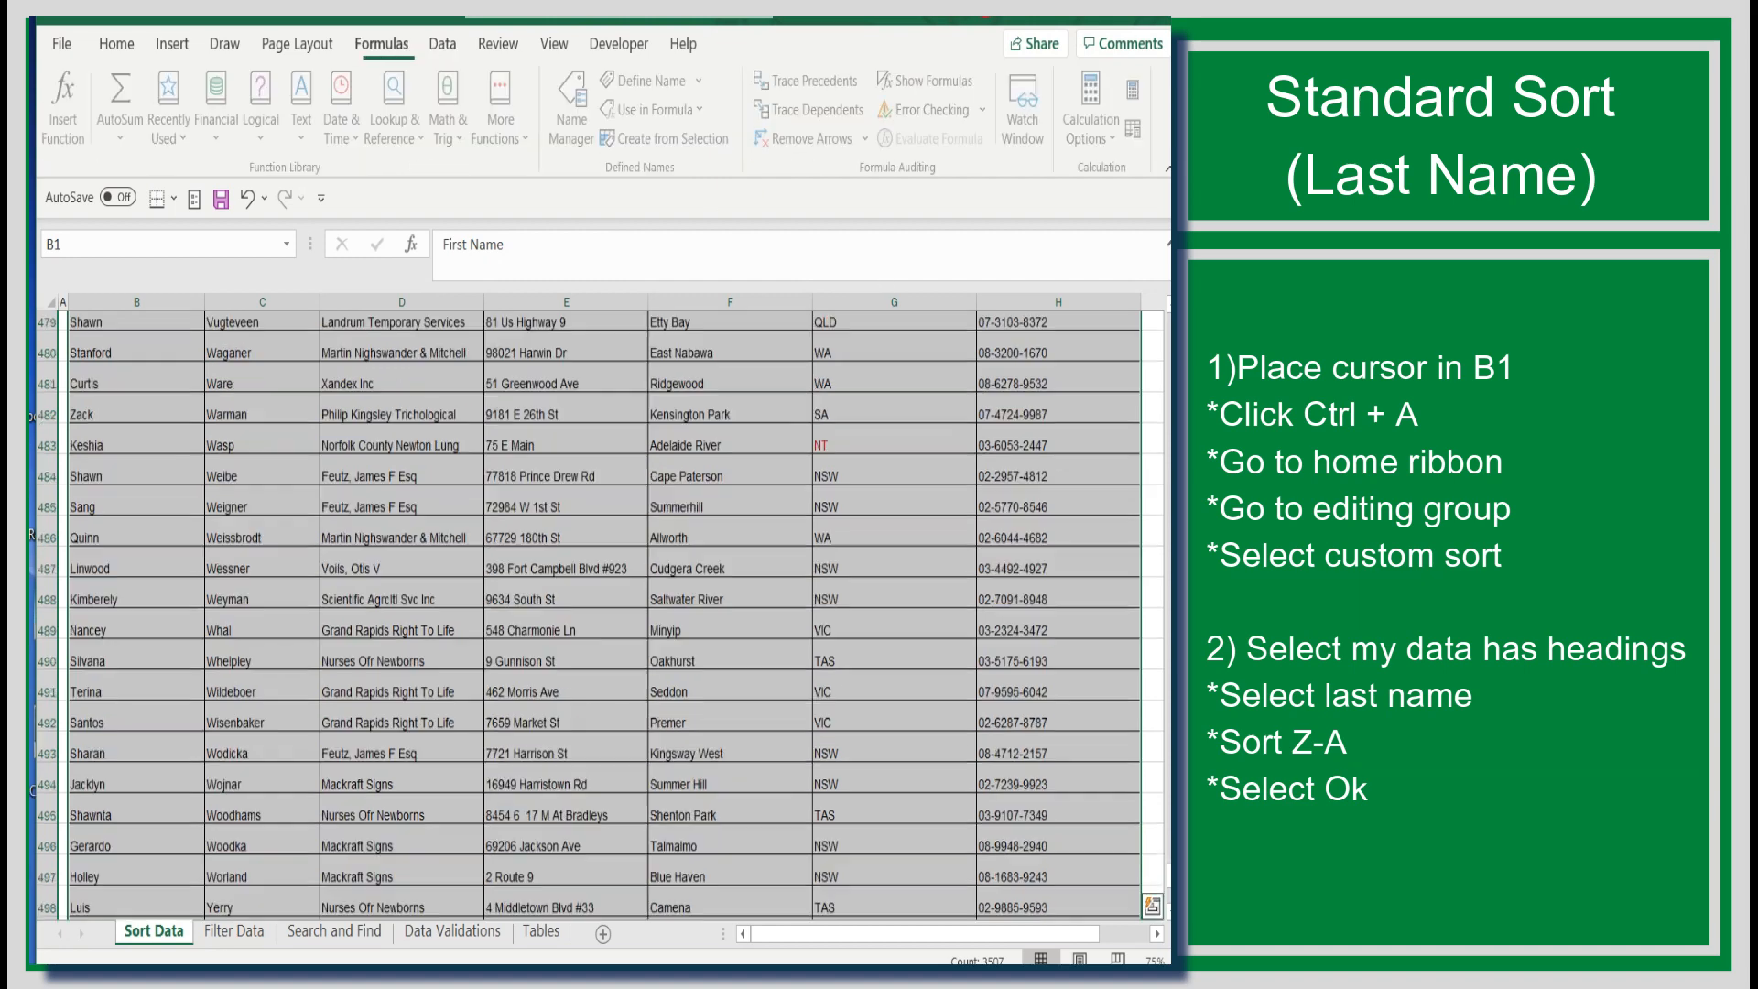
drag(1159, 843, 1156, 314)
scroll(813, 101, up, 4)
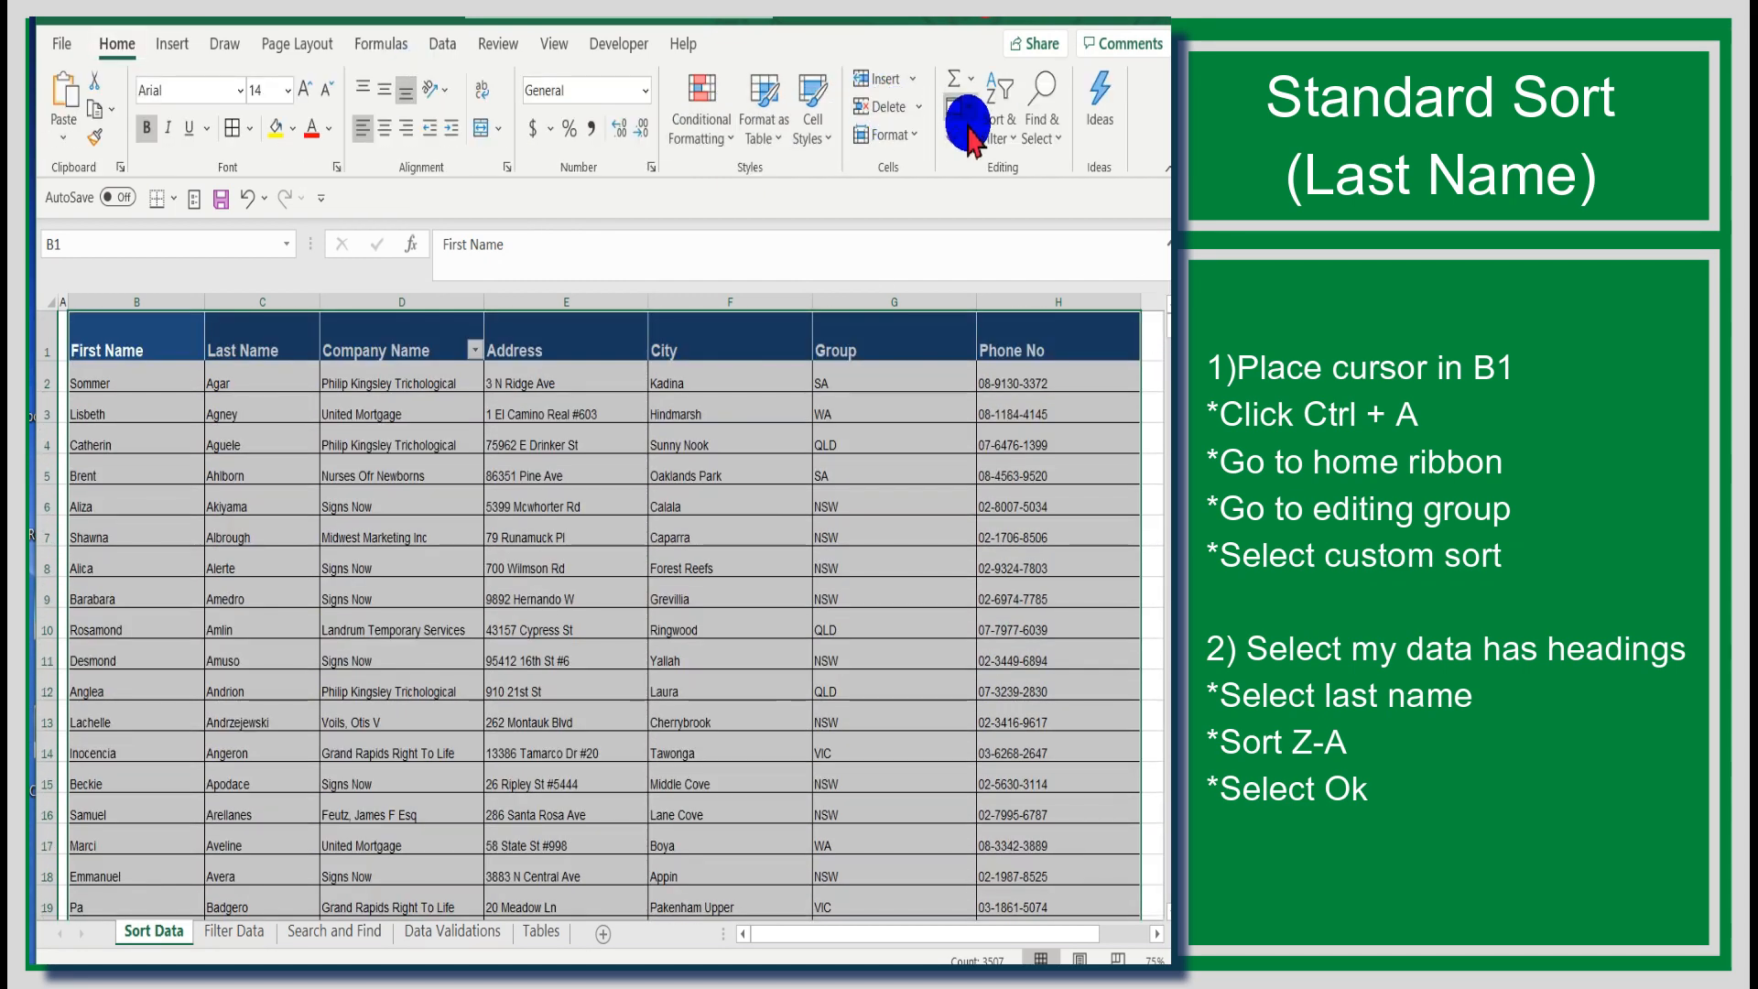
click(1003, 119)
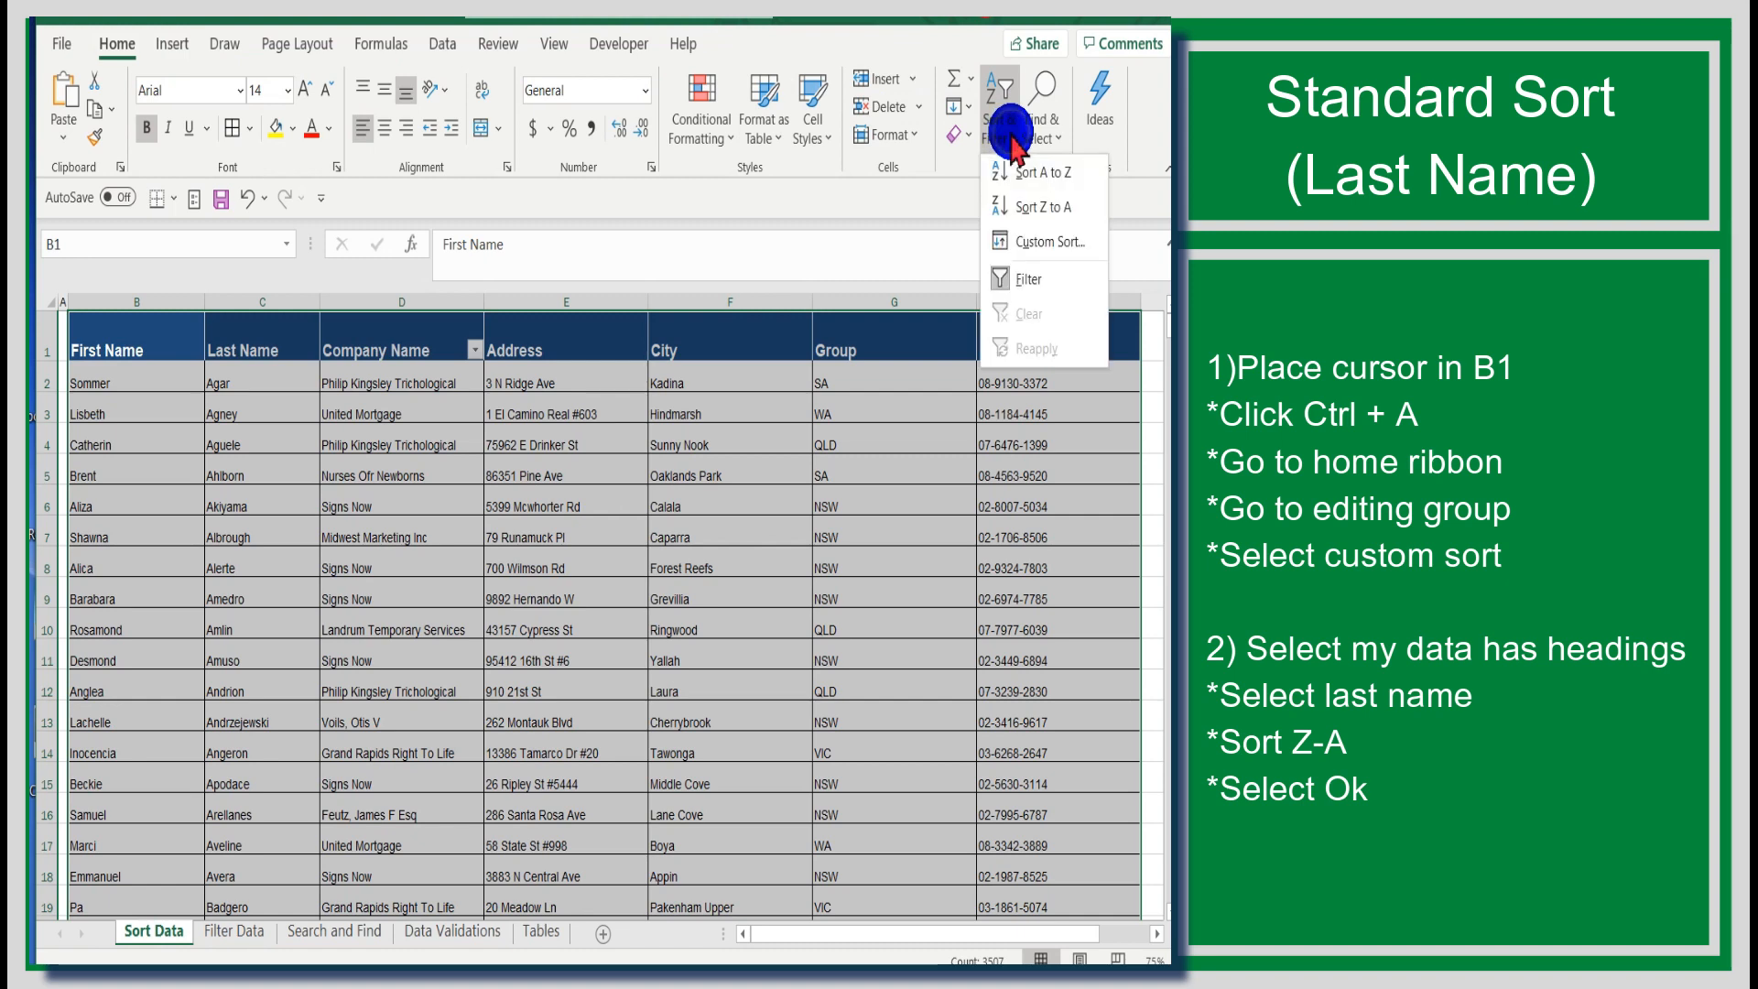
click(1026, 243)
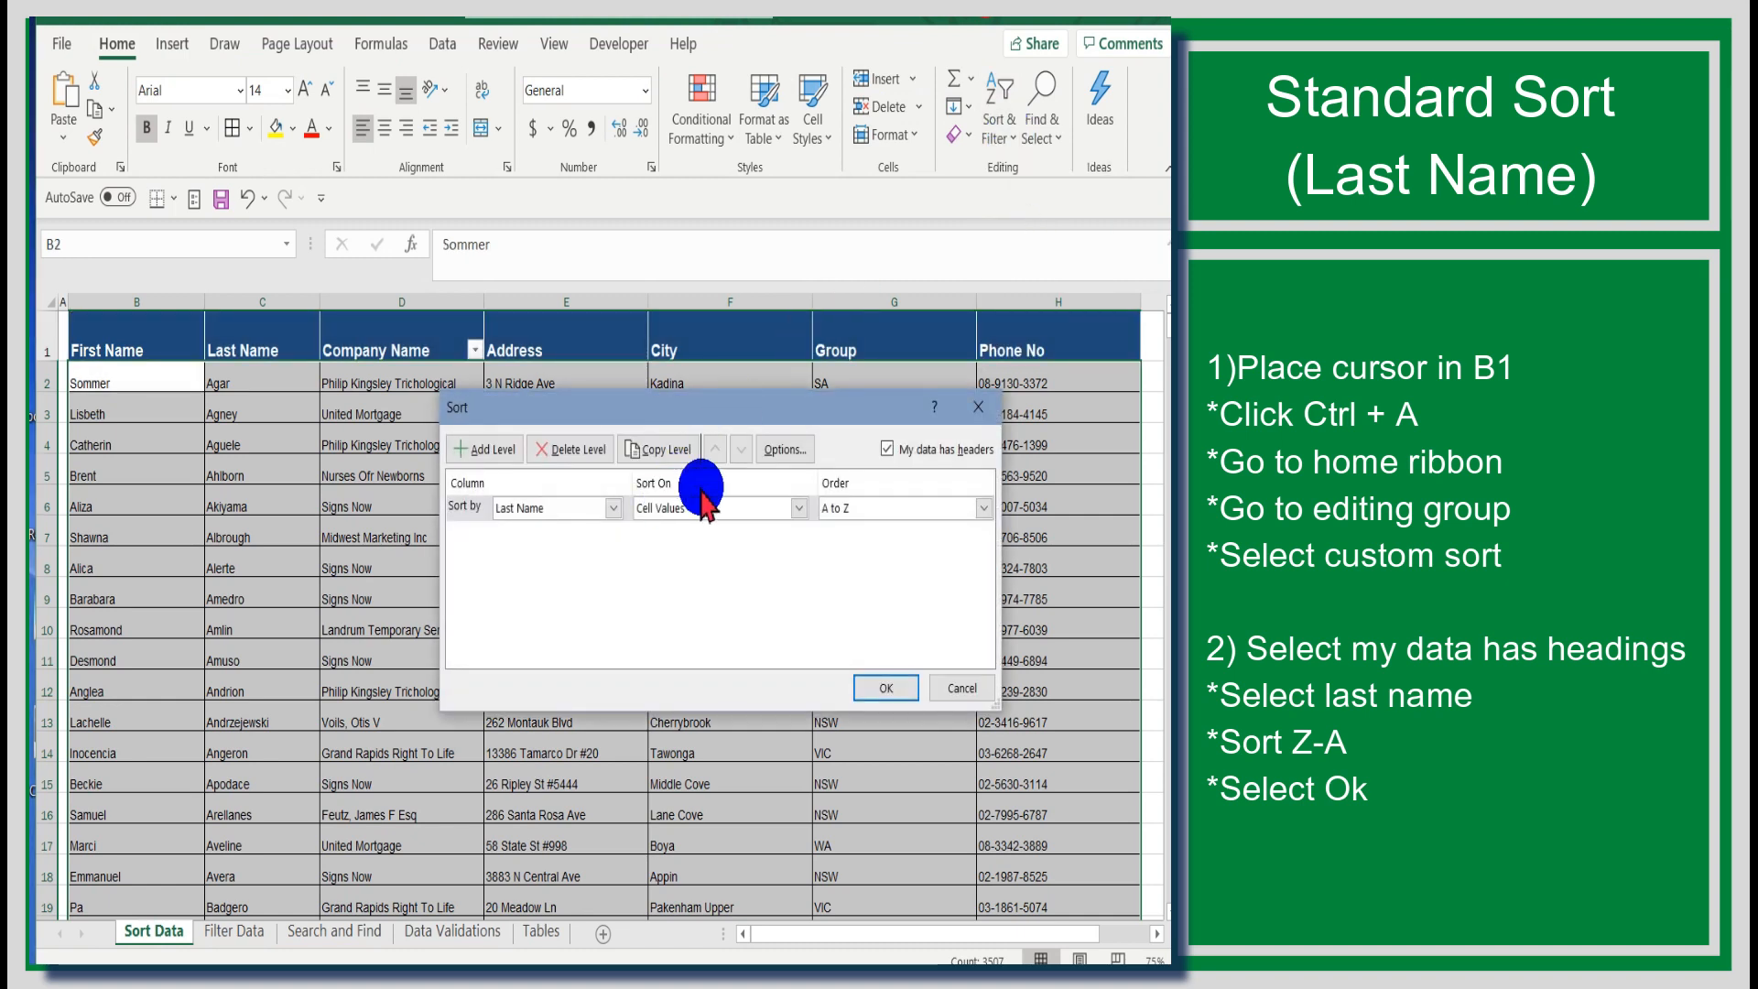
click(902, 447)
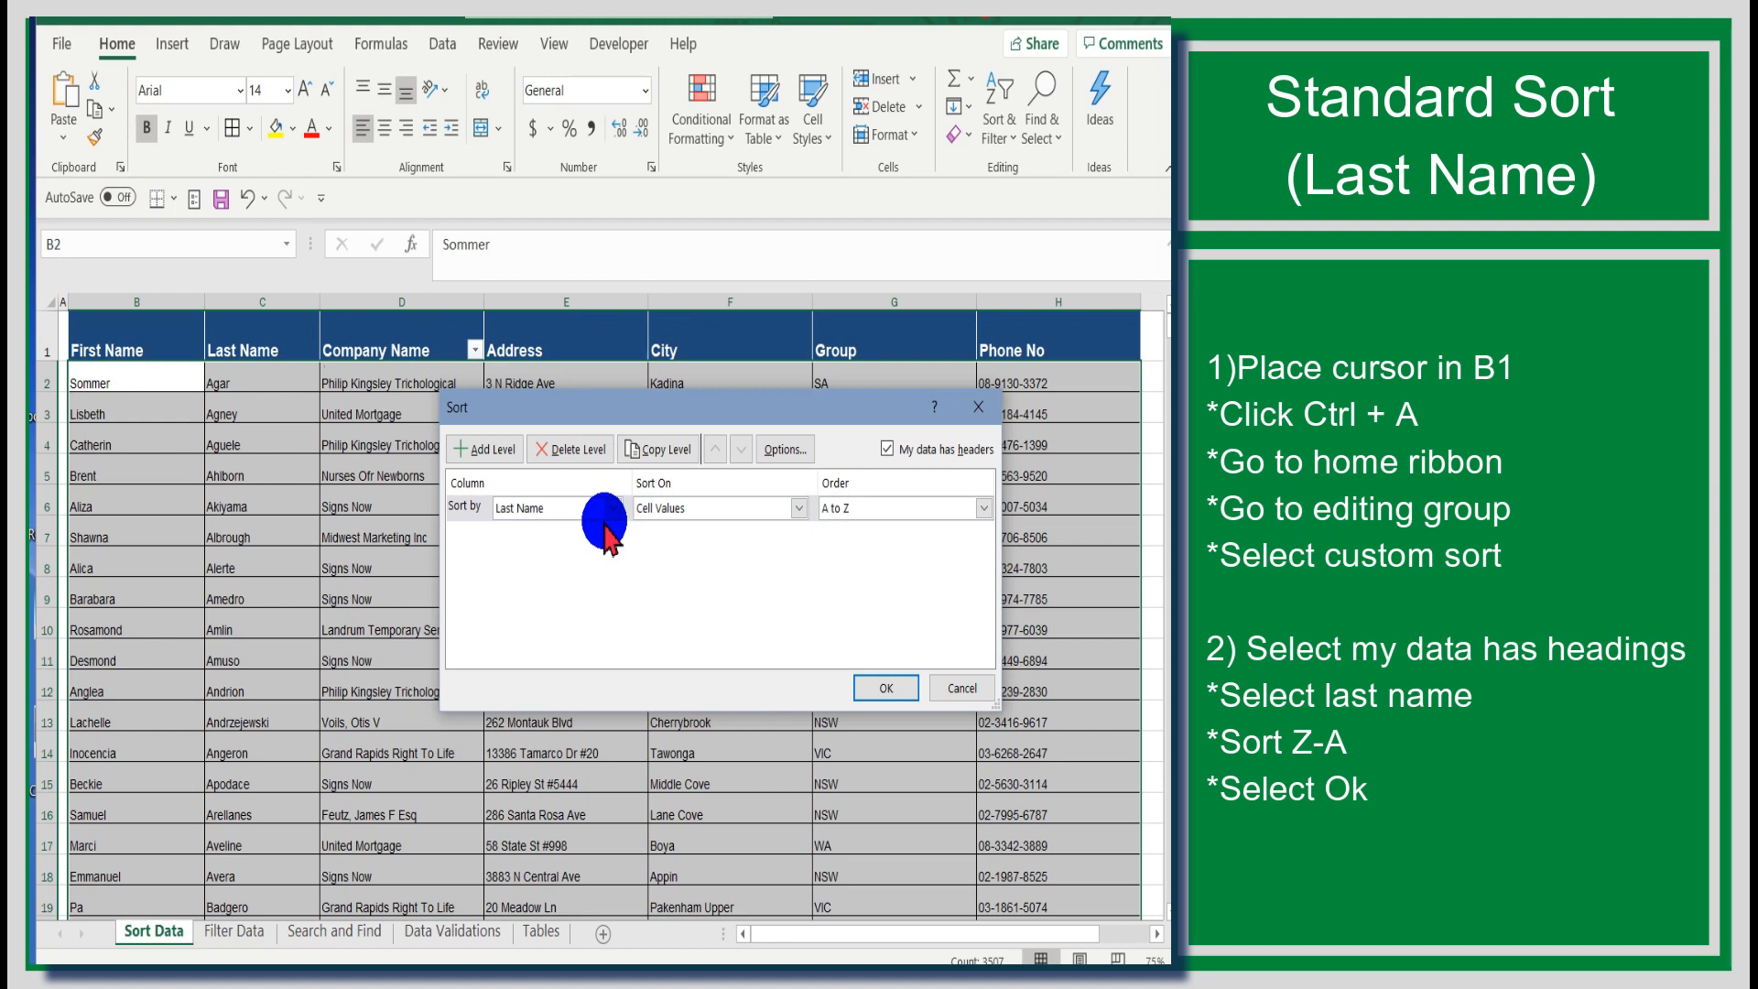
click(983, 507)
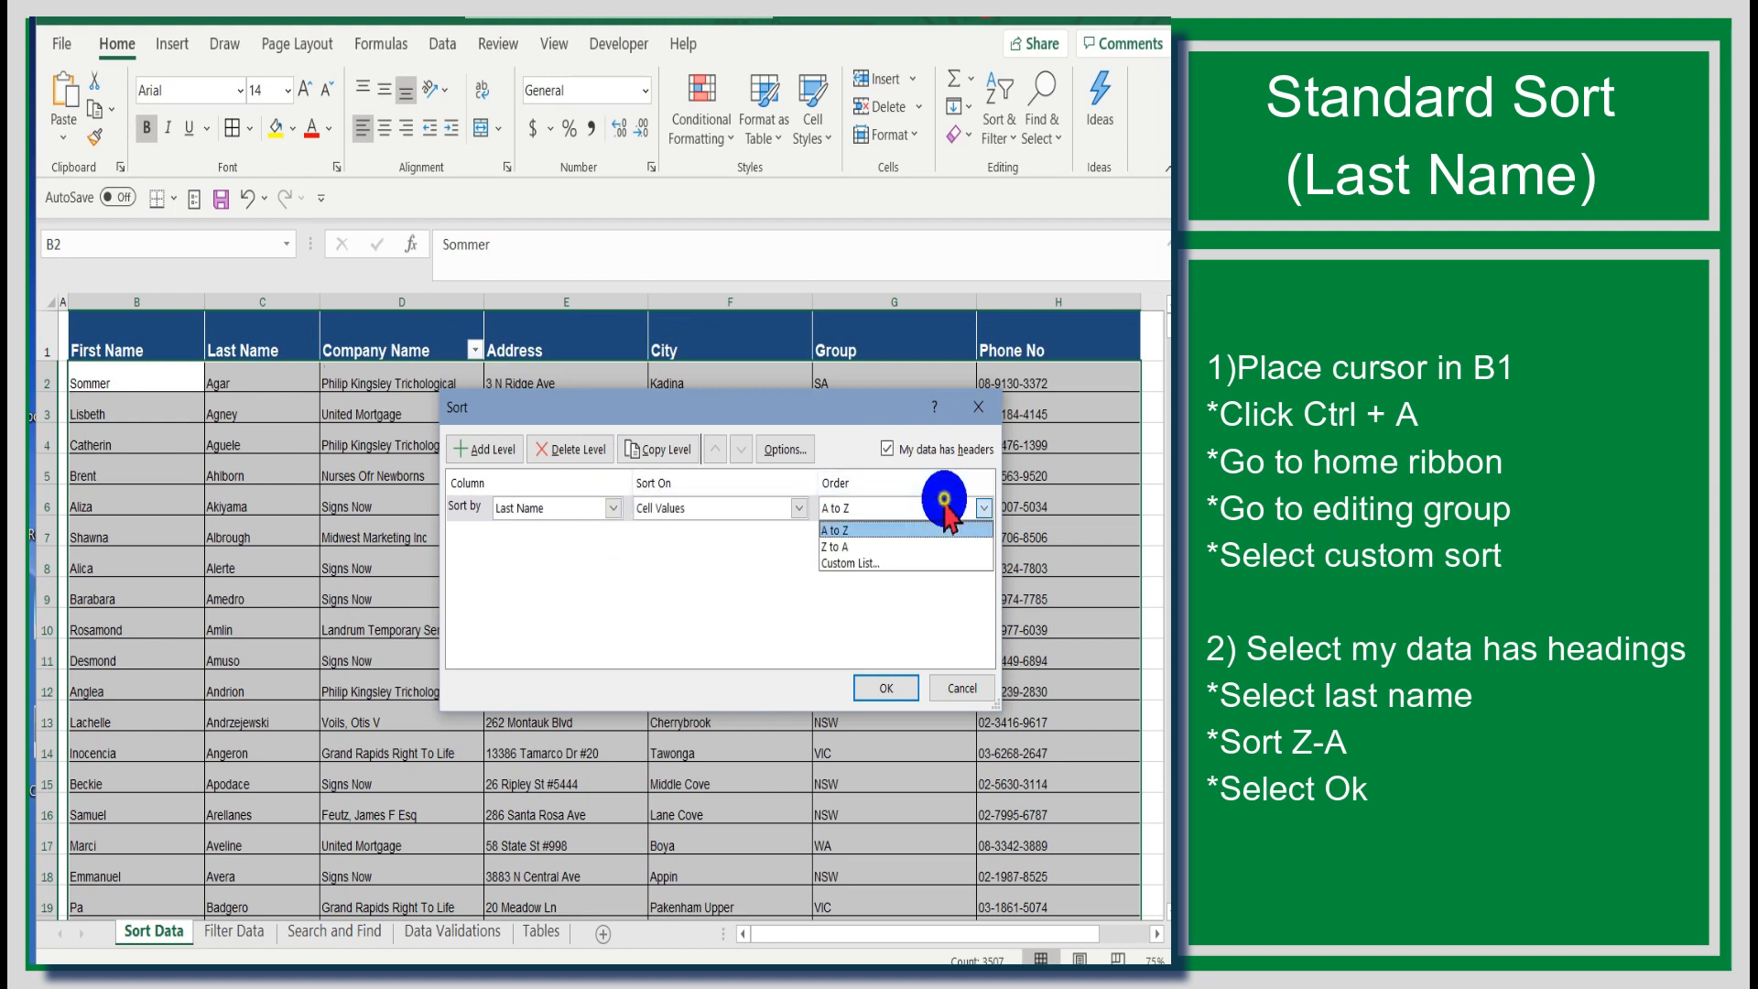
click(925, 545)
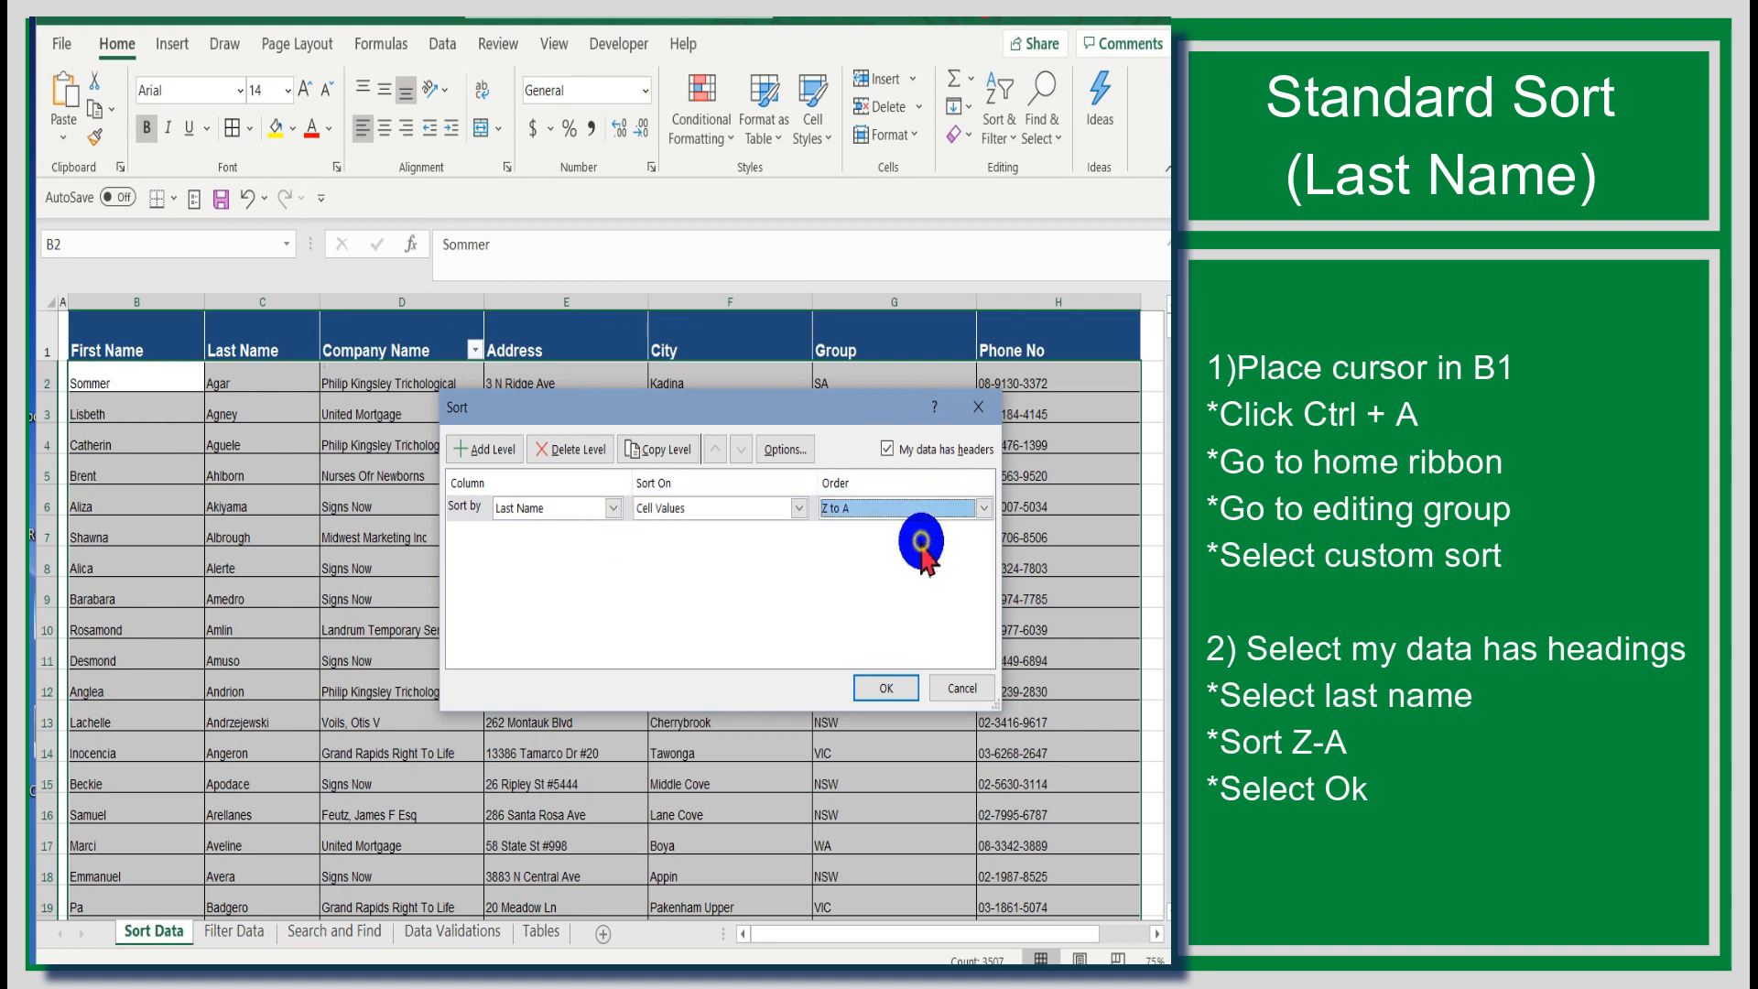
click(900, 686)
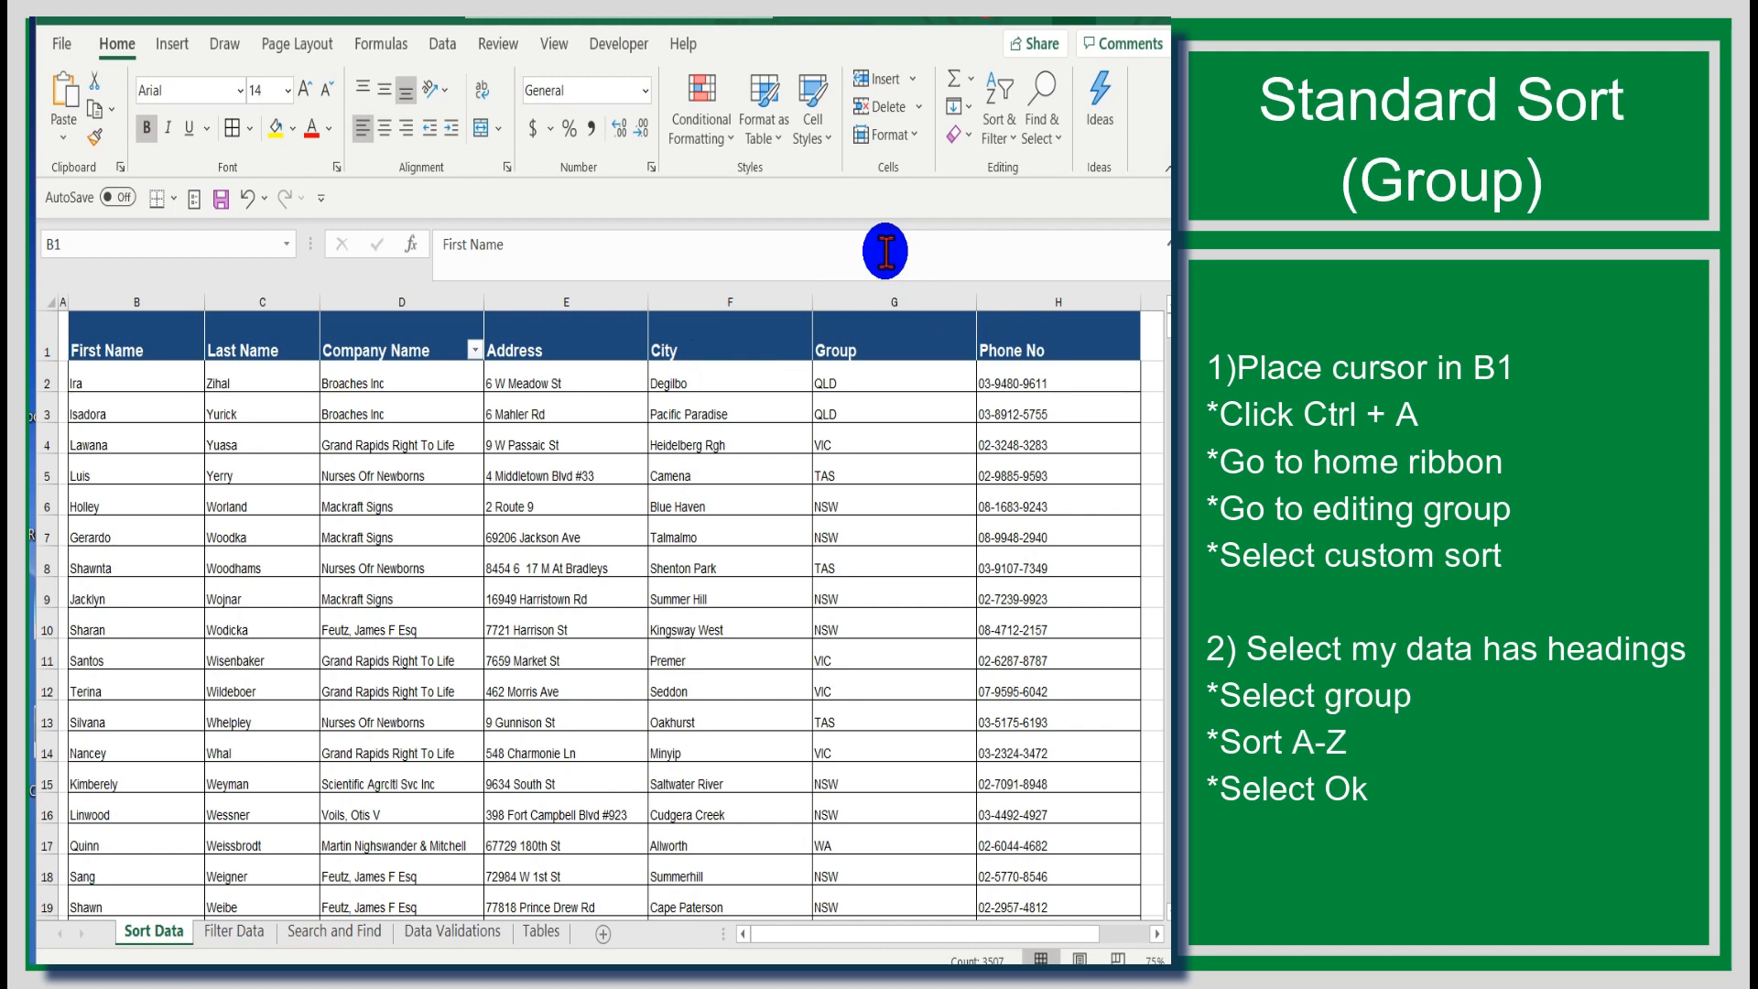
Step: Select the whole table again and custom-sort it by Group in A to Z order
click(256, 339)
key(ctrl+a)
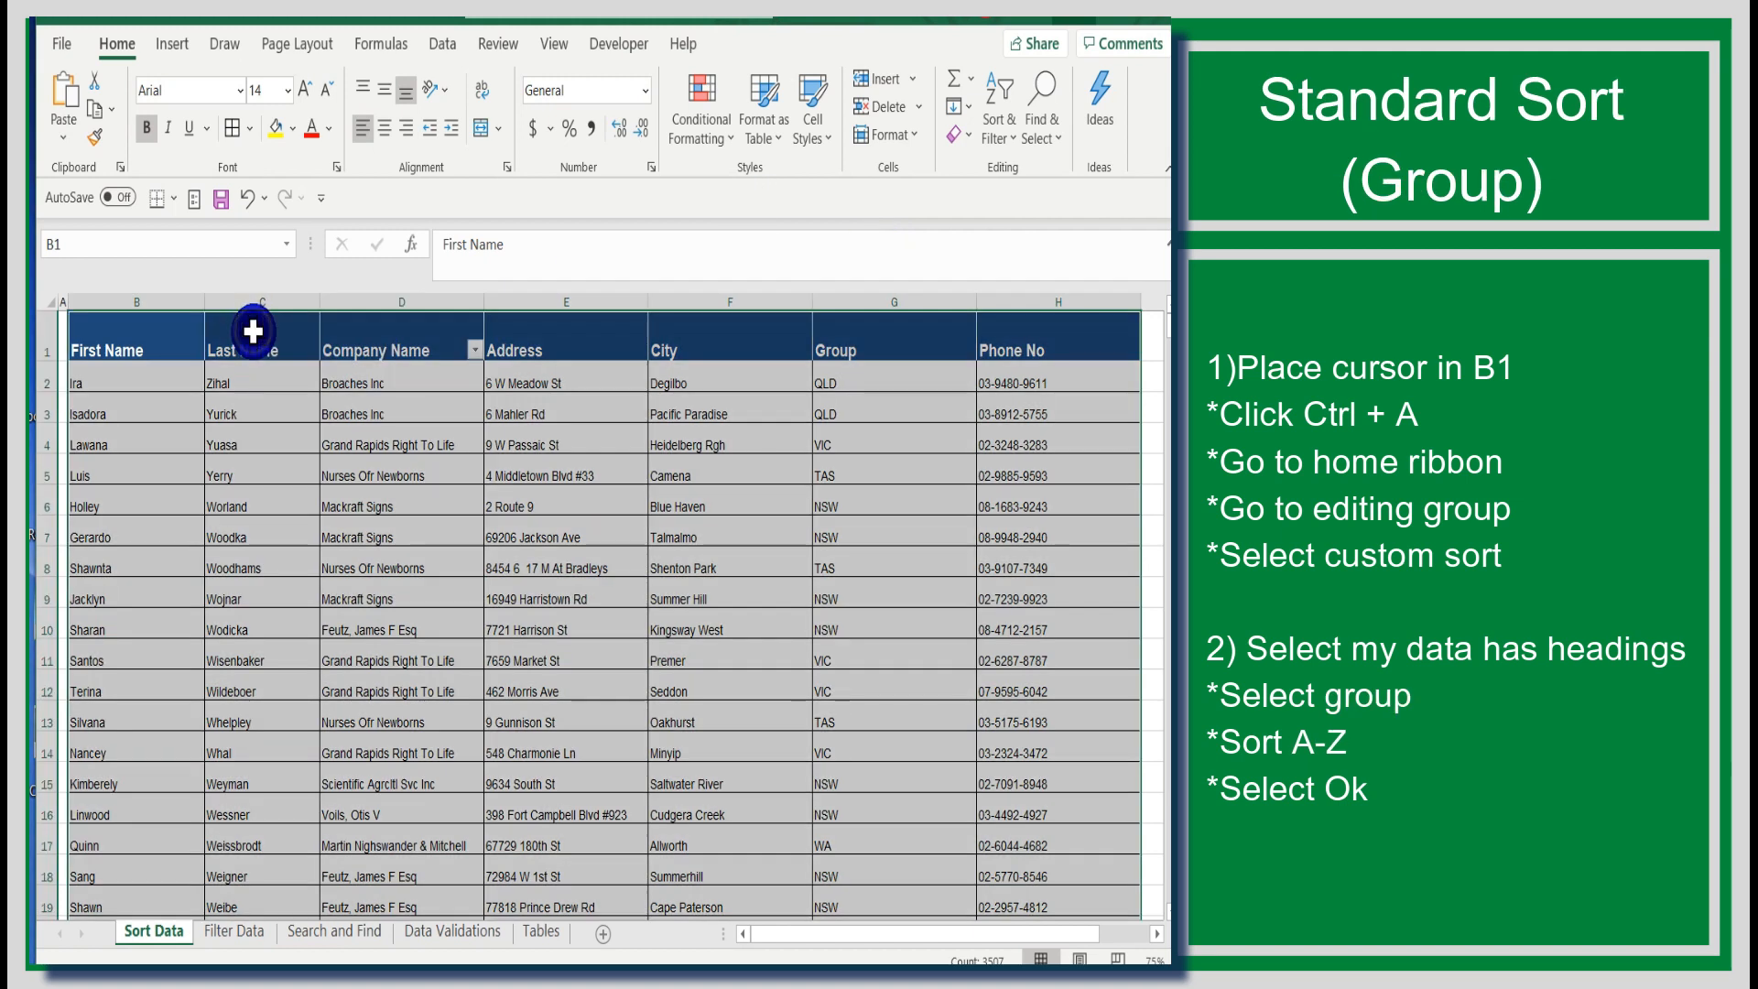
click(999, 119)
click(1014, 243)
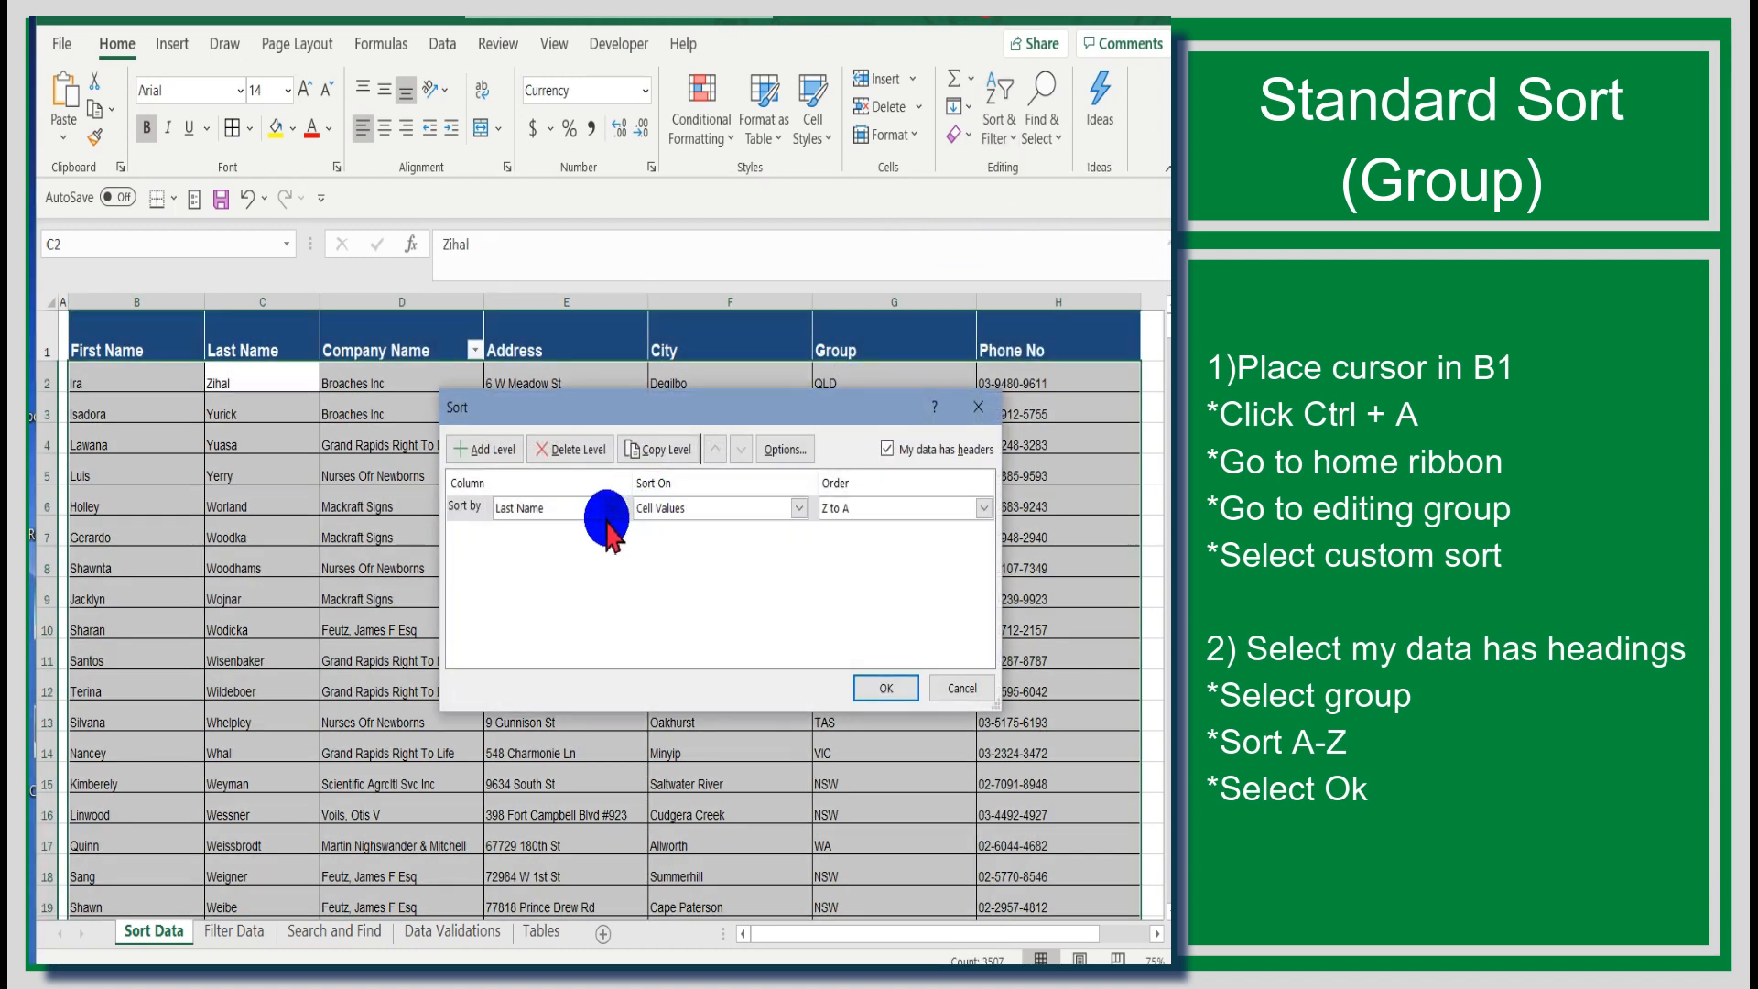
click(612, 509)
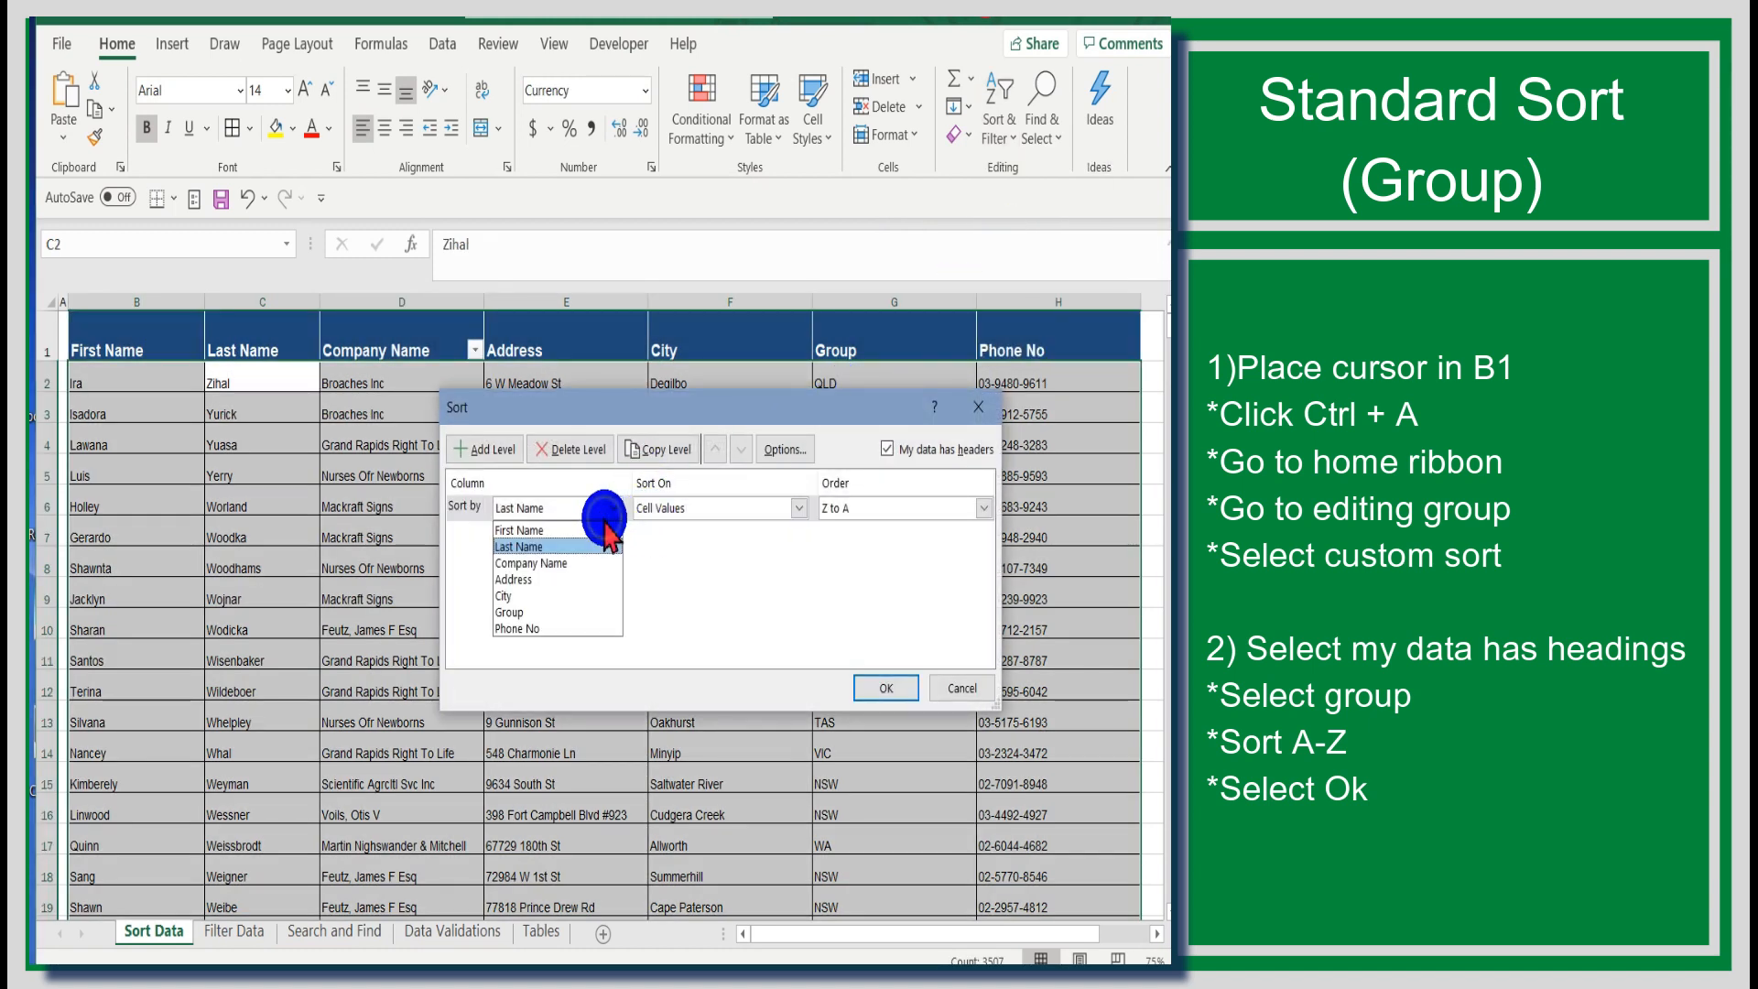
click(586, 613)
click(983, 508)
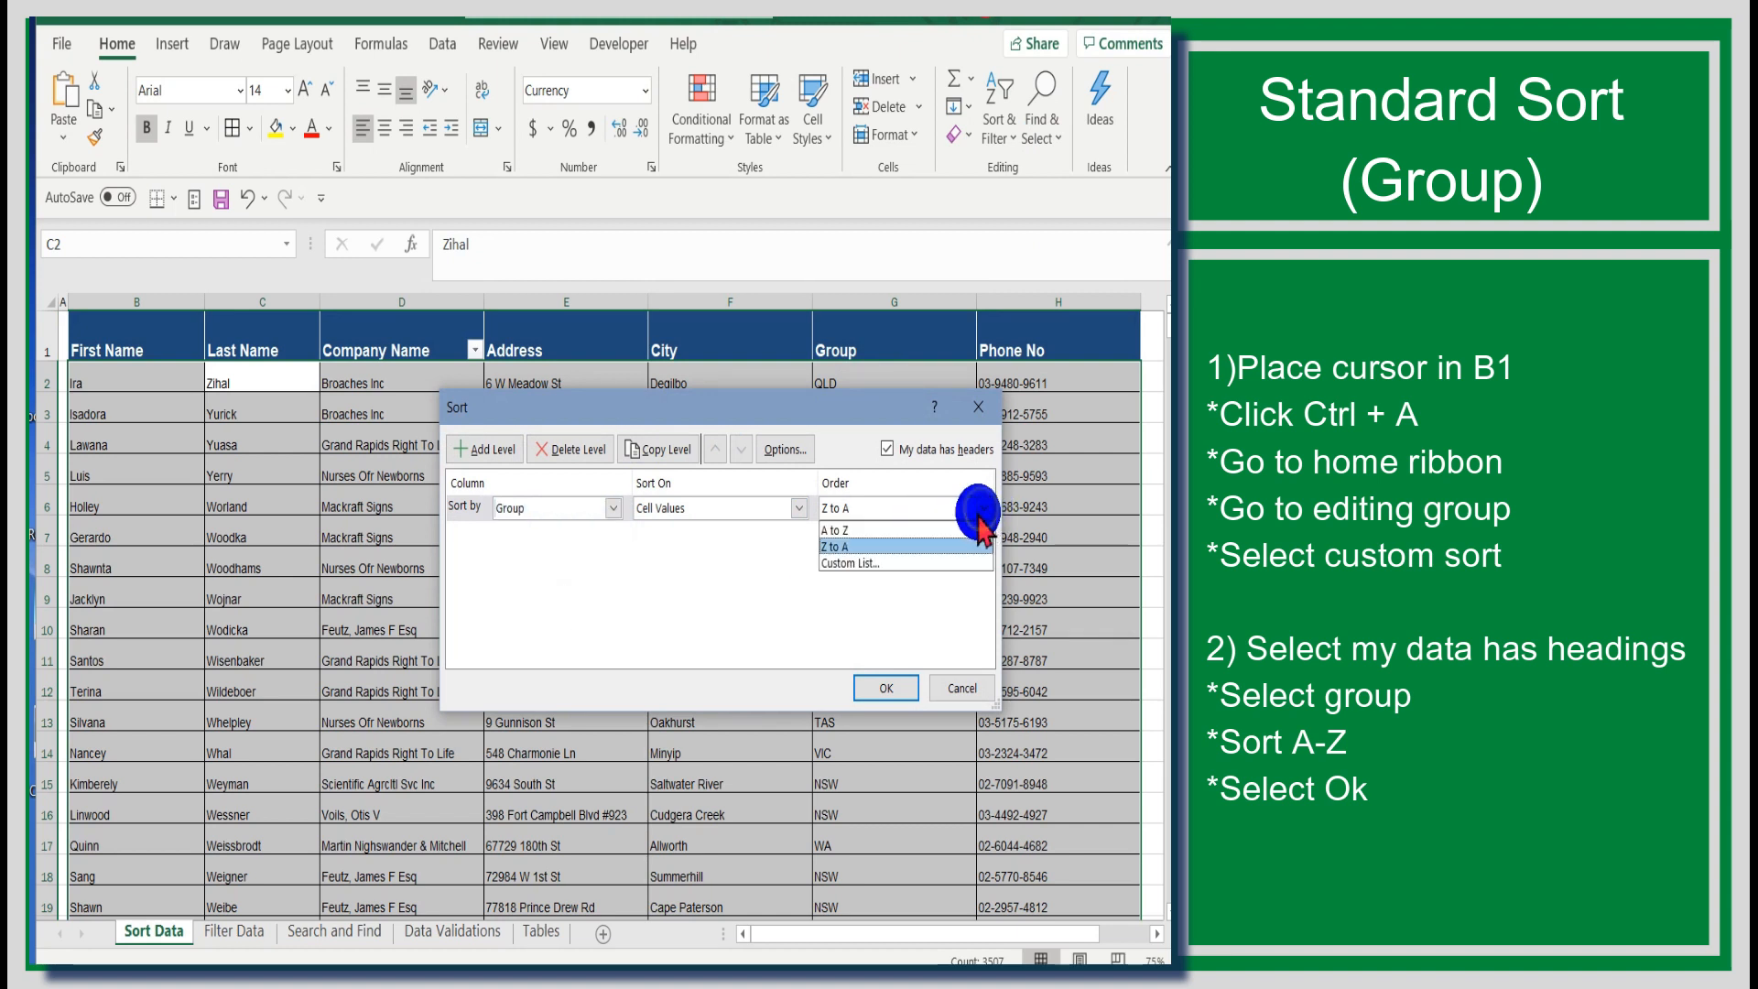
click(957, 540)
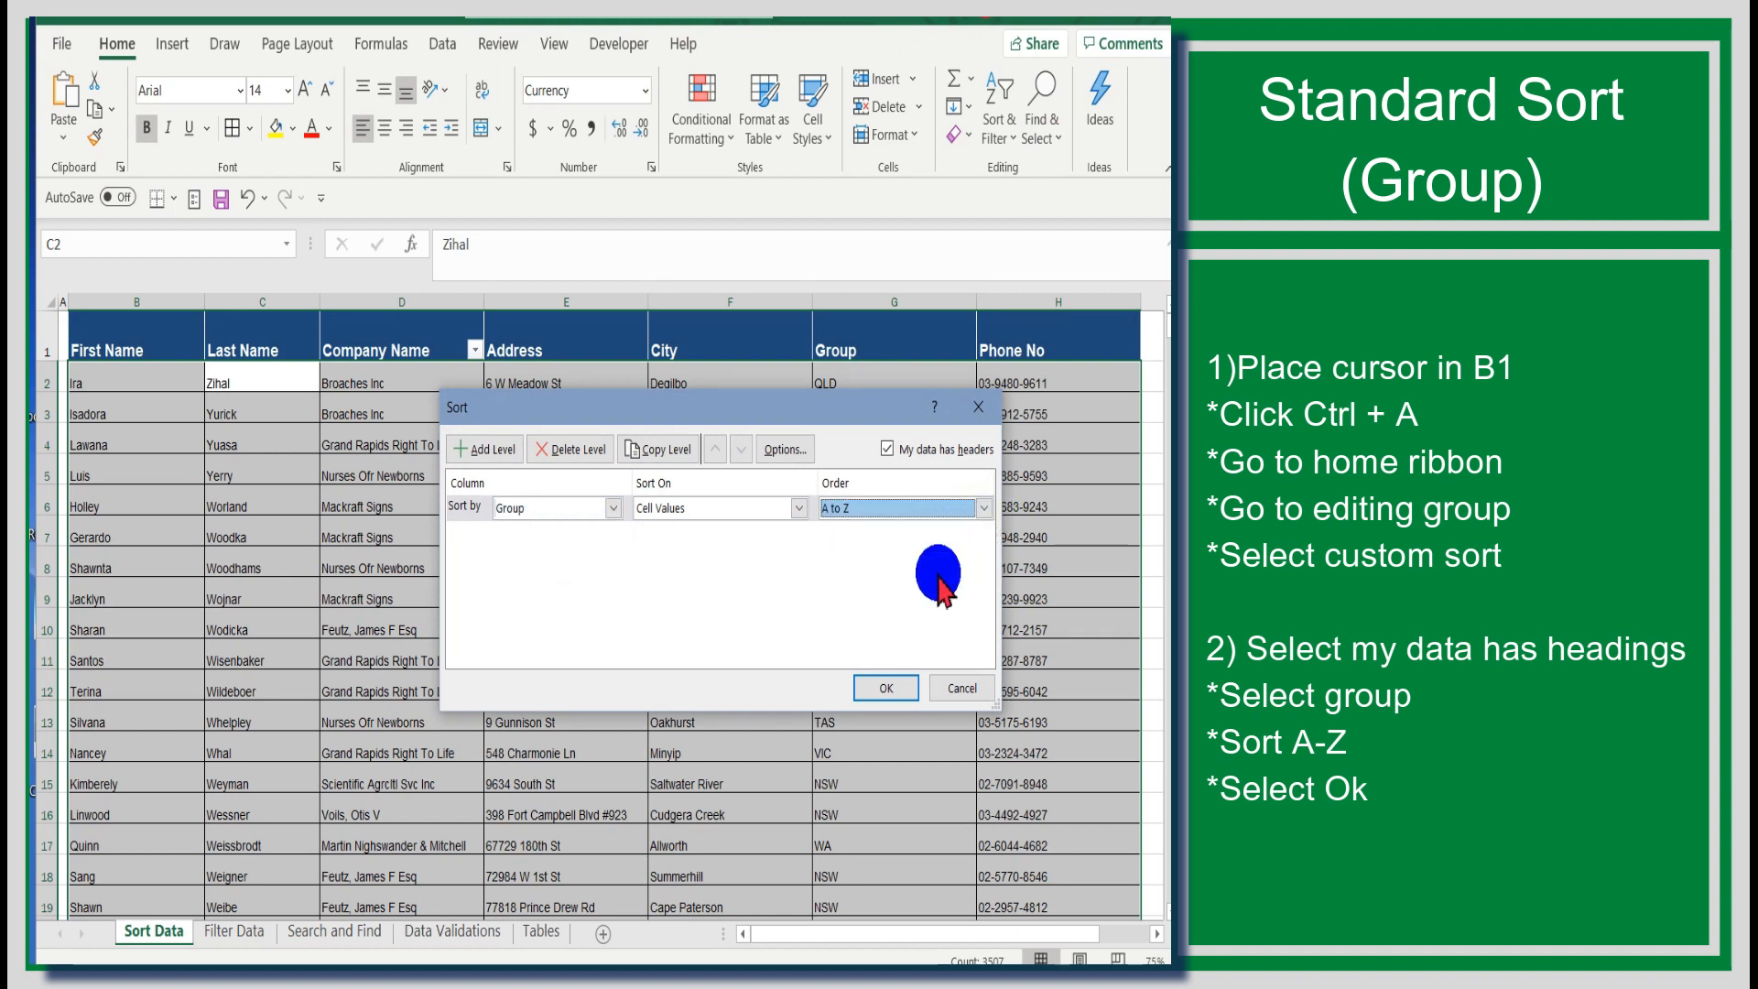
click(897, 688)
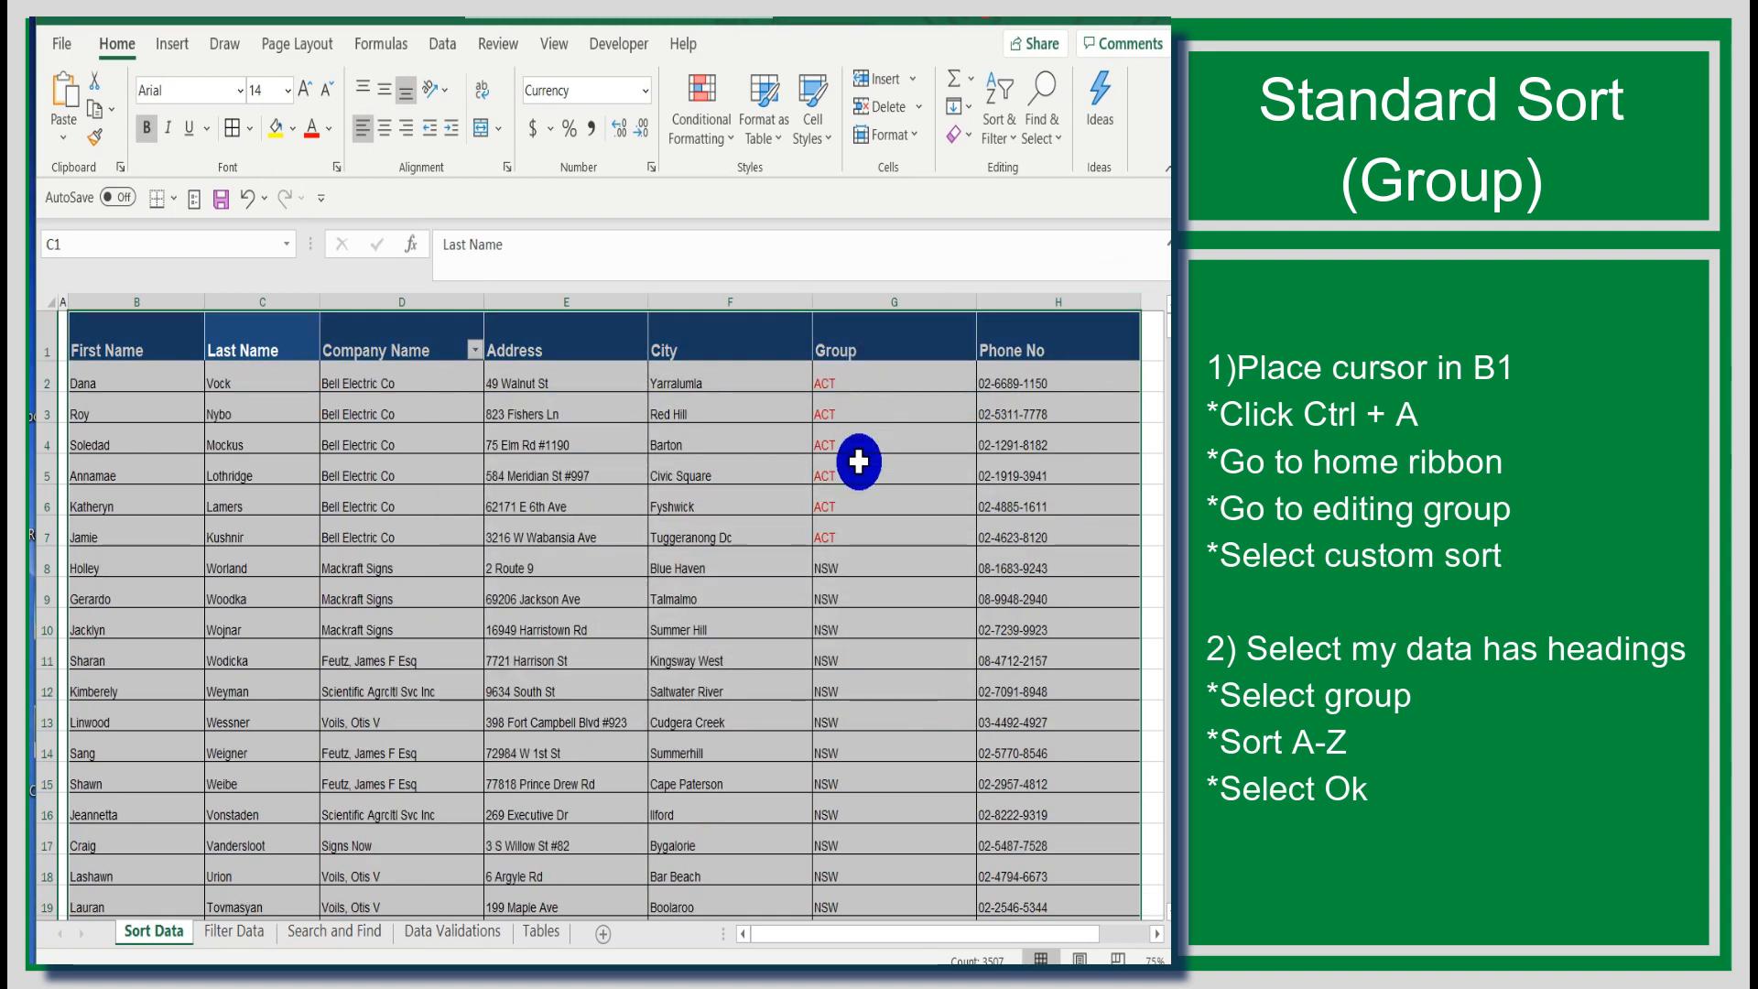
Step: Select rows 2 to 7 from B to H and sort only them by Column C, A to Z, without headers
click(1053, 16)
click(873, 201)
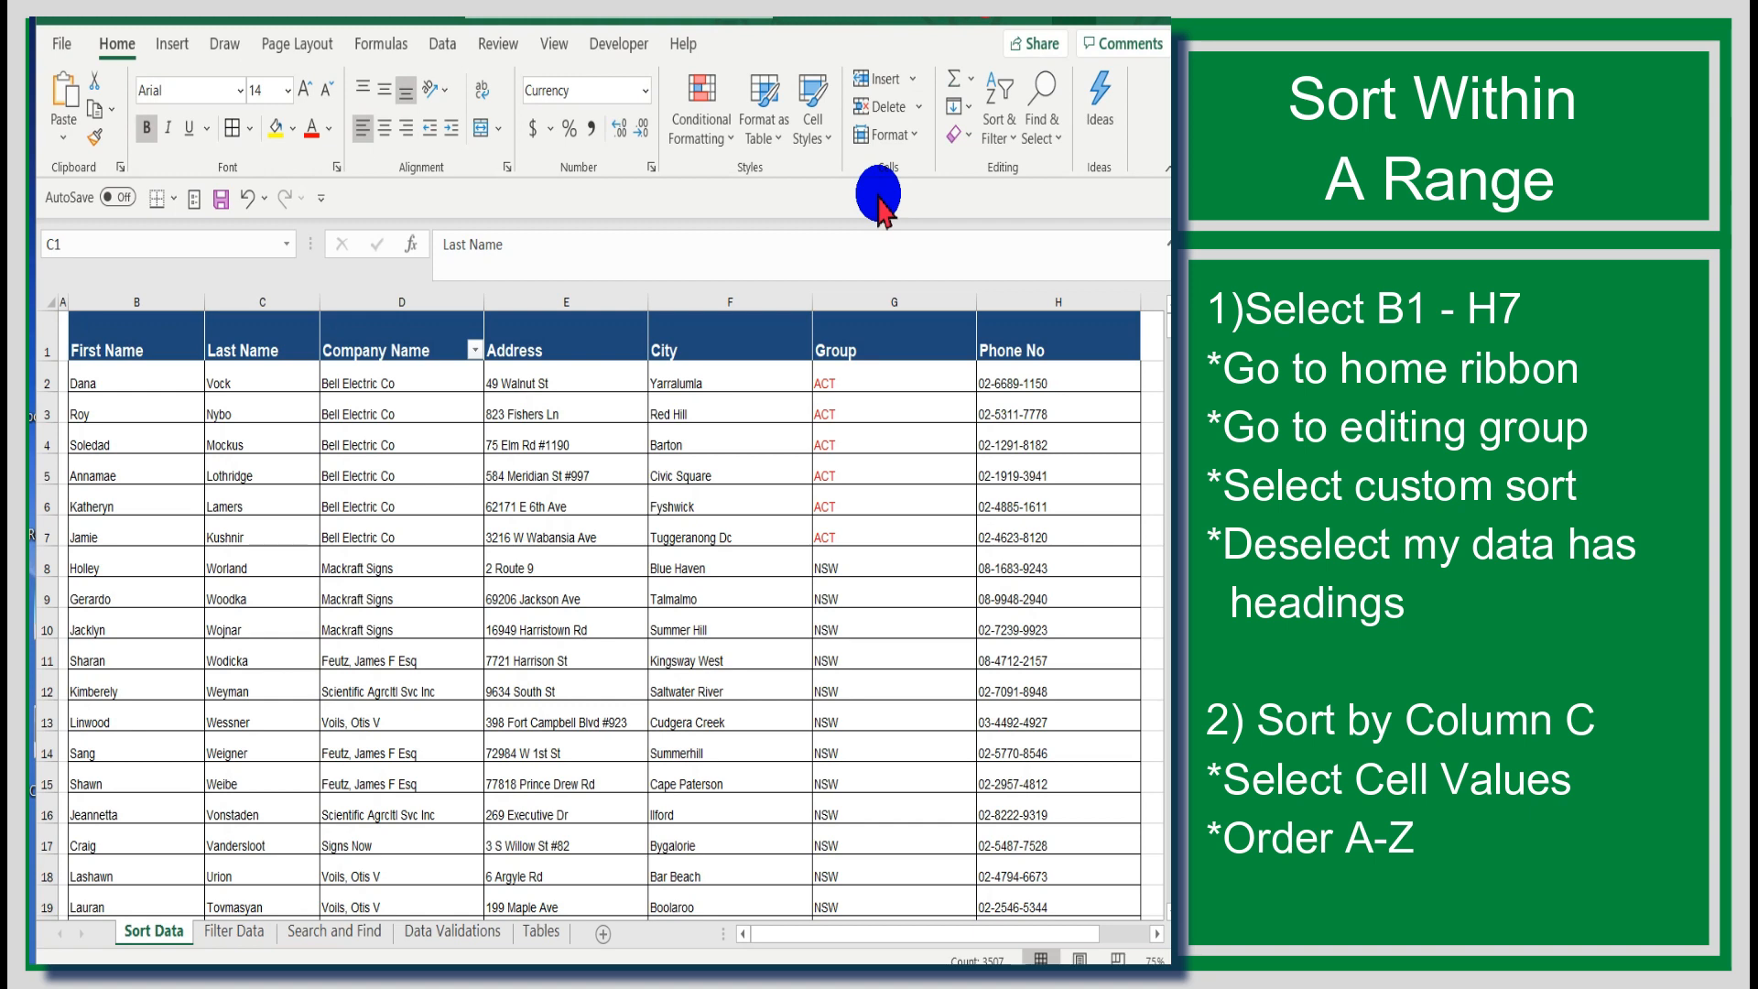
click(83, 381)
click(82, 382)
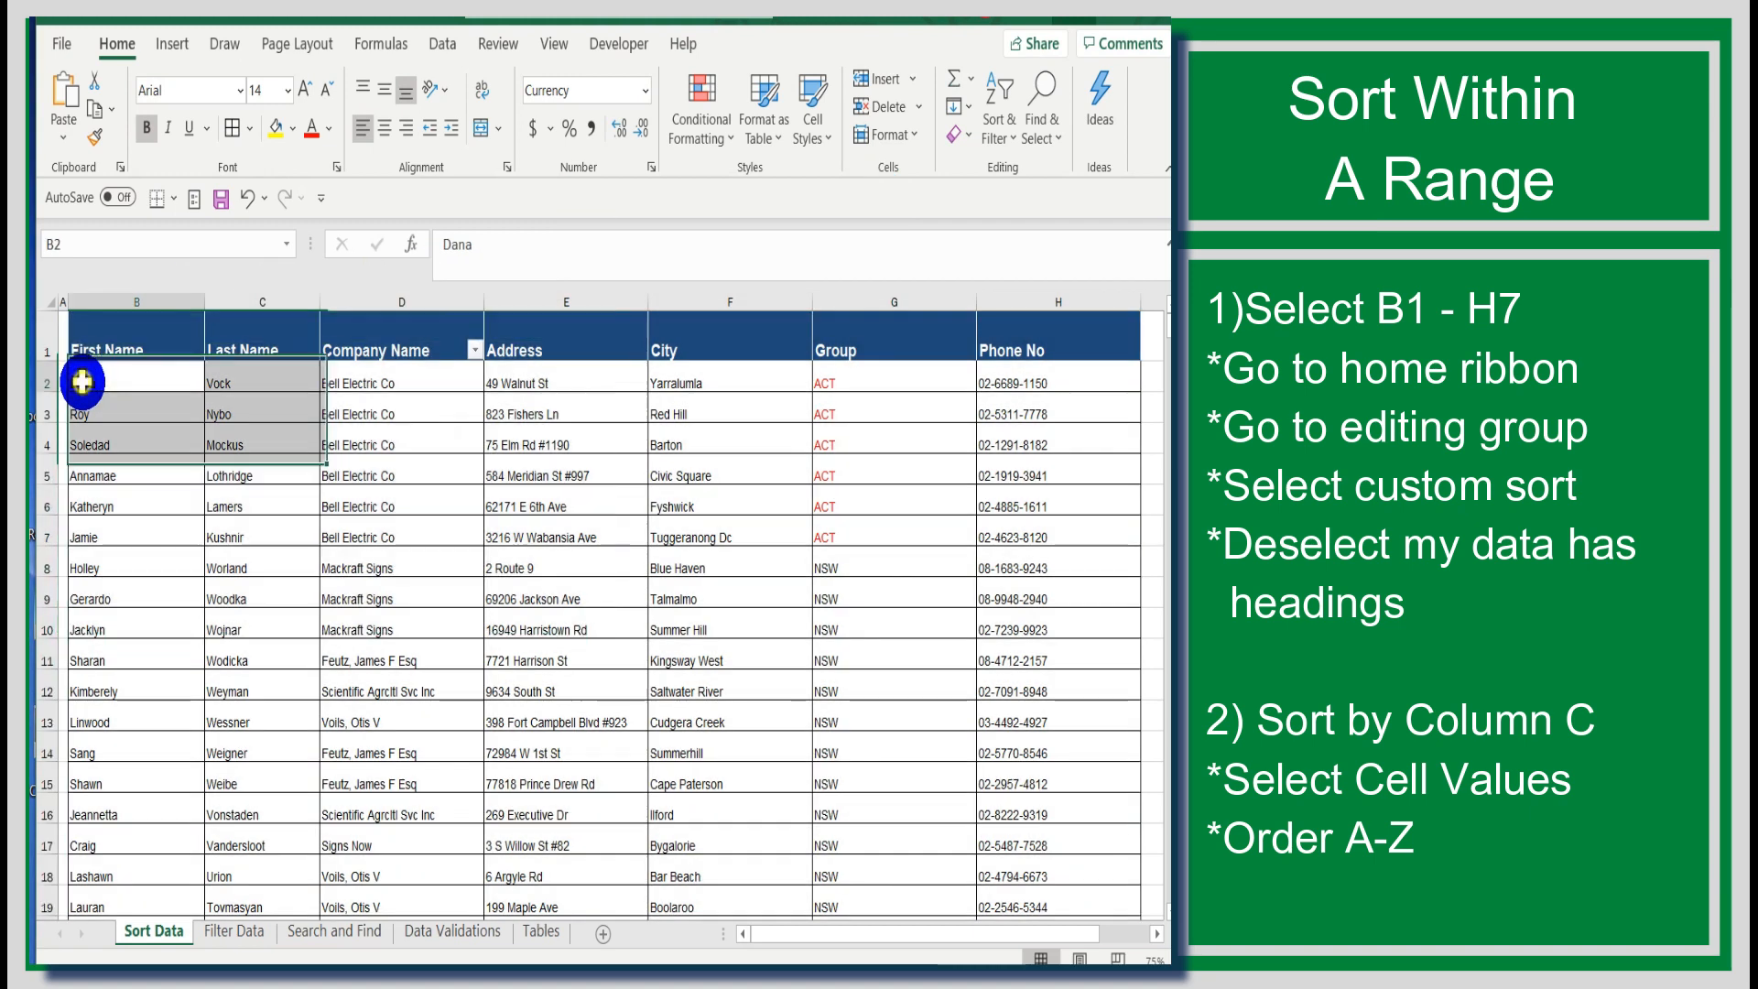
drag(82, 382, 1077, 526)
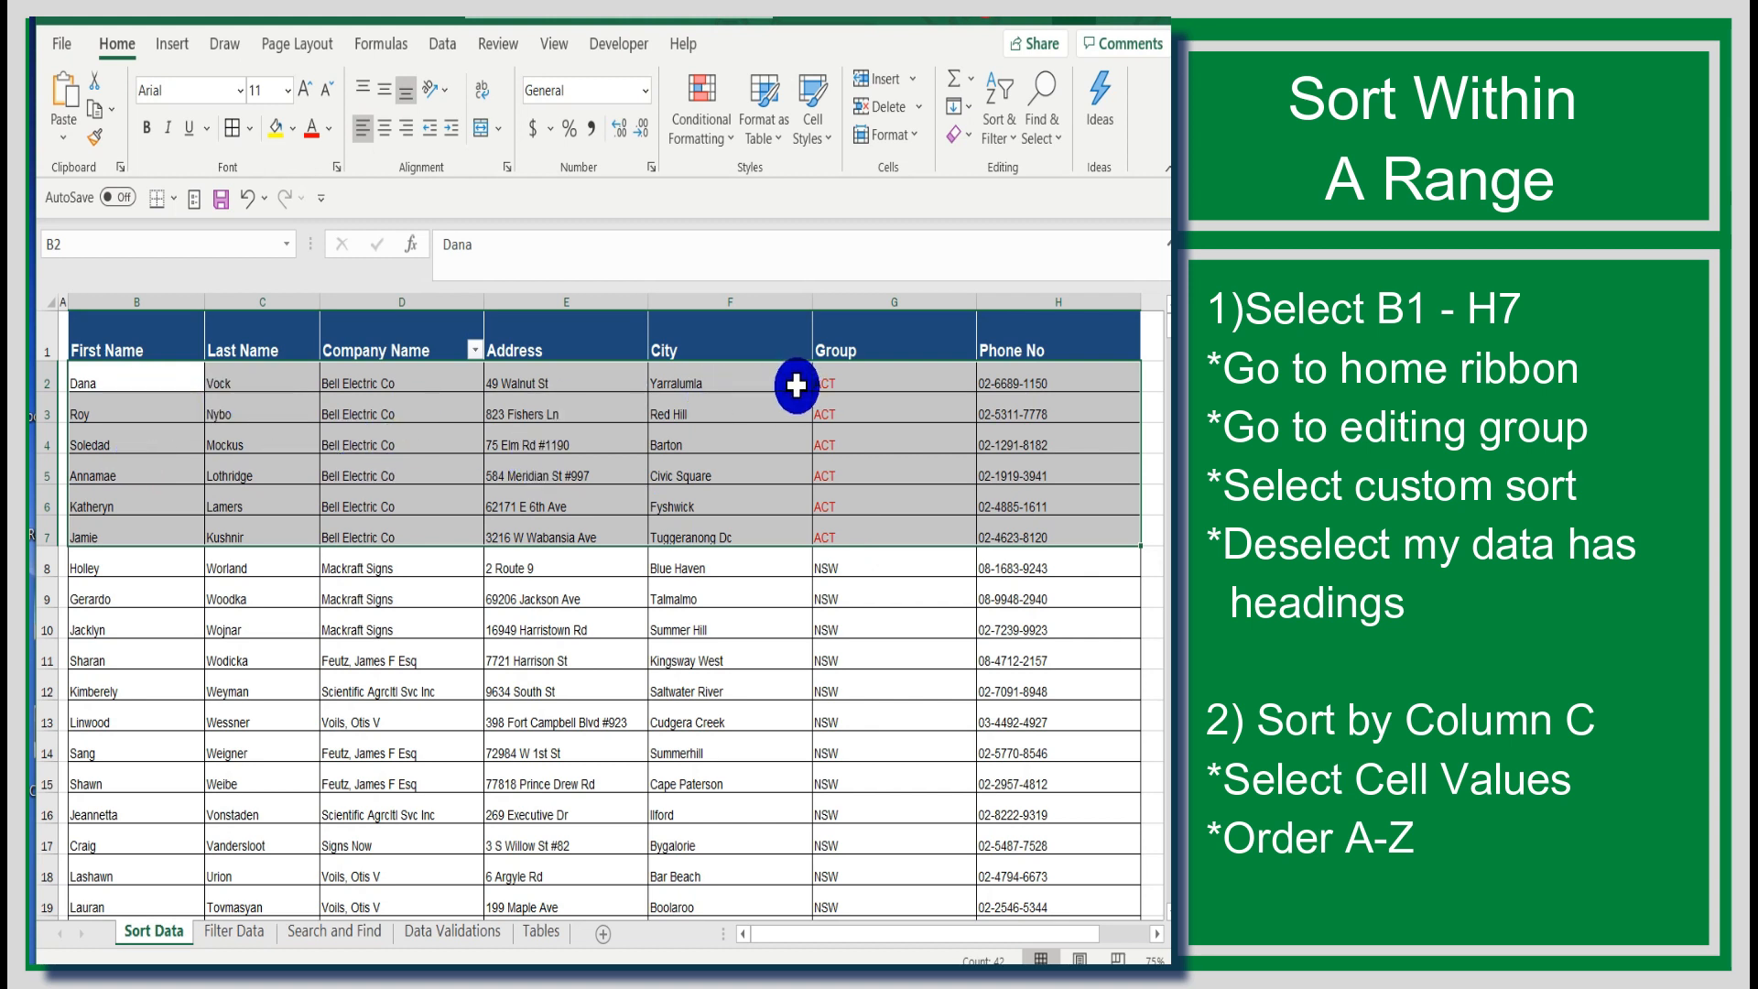
click(1011, 135)
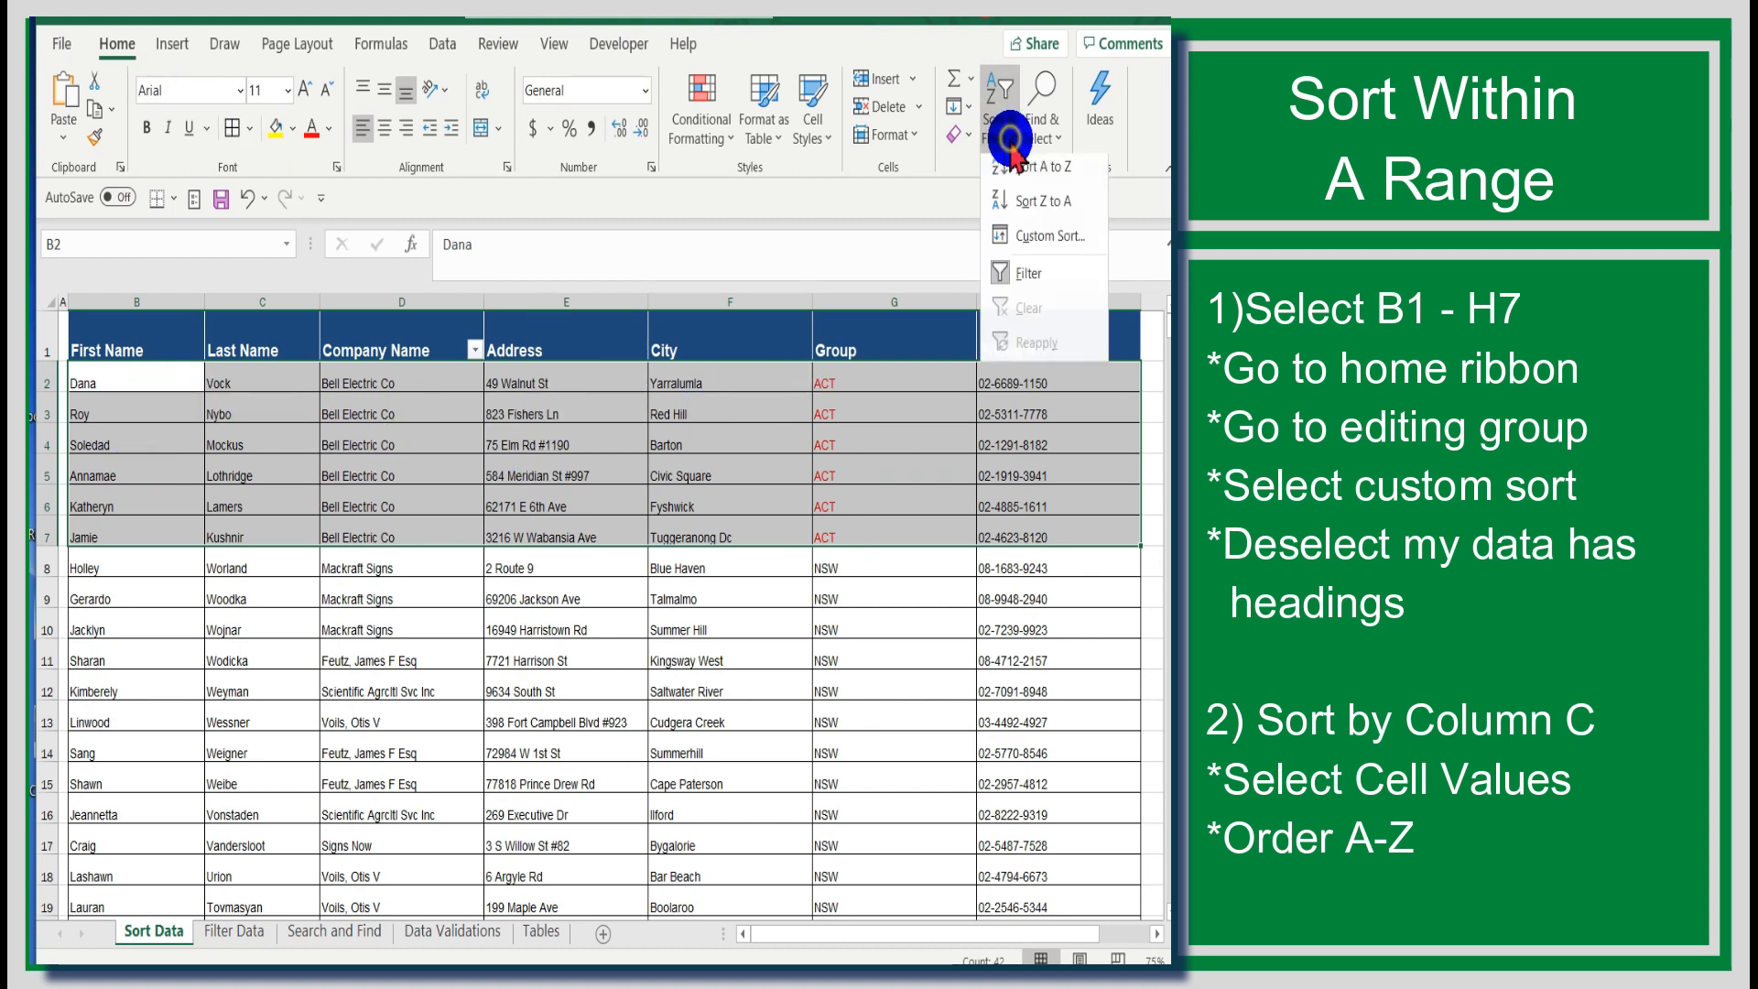
click(1008, 235)
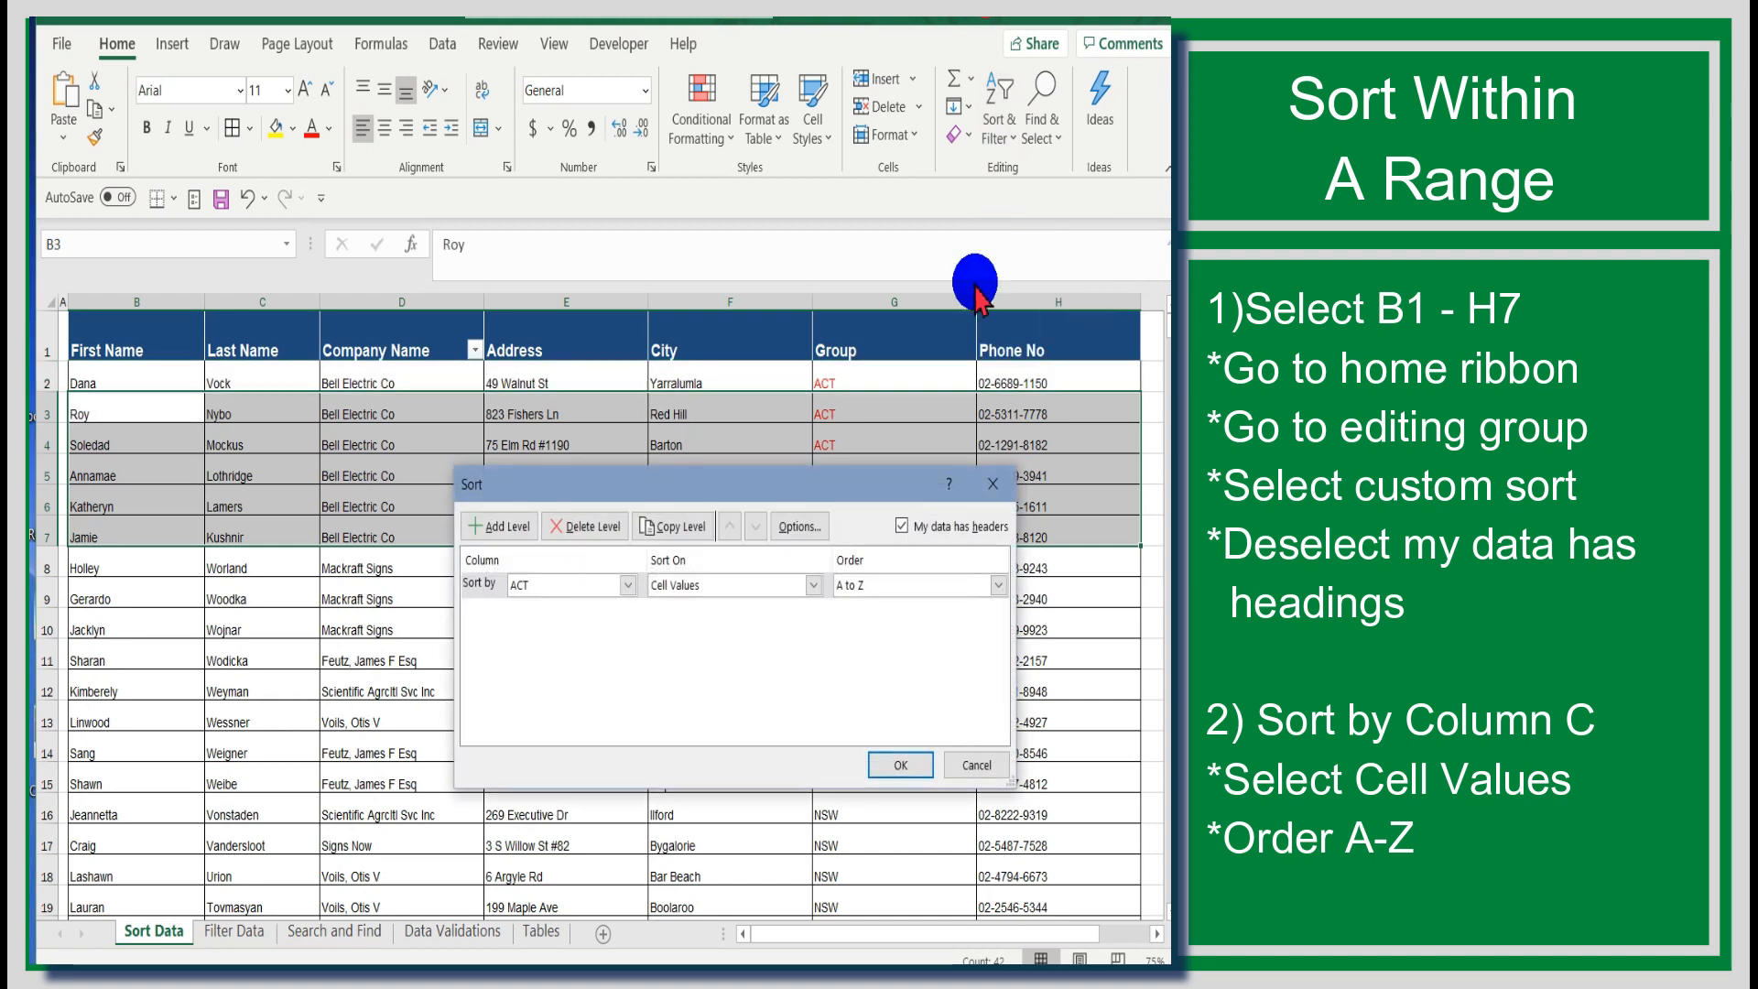
click(903, 525)
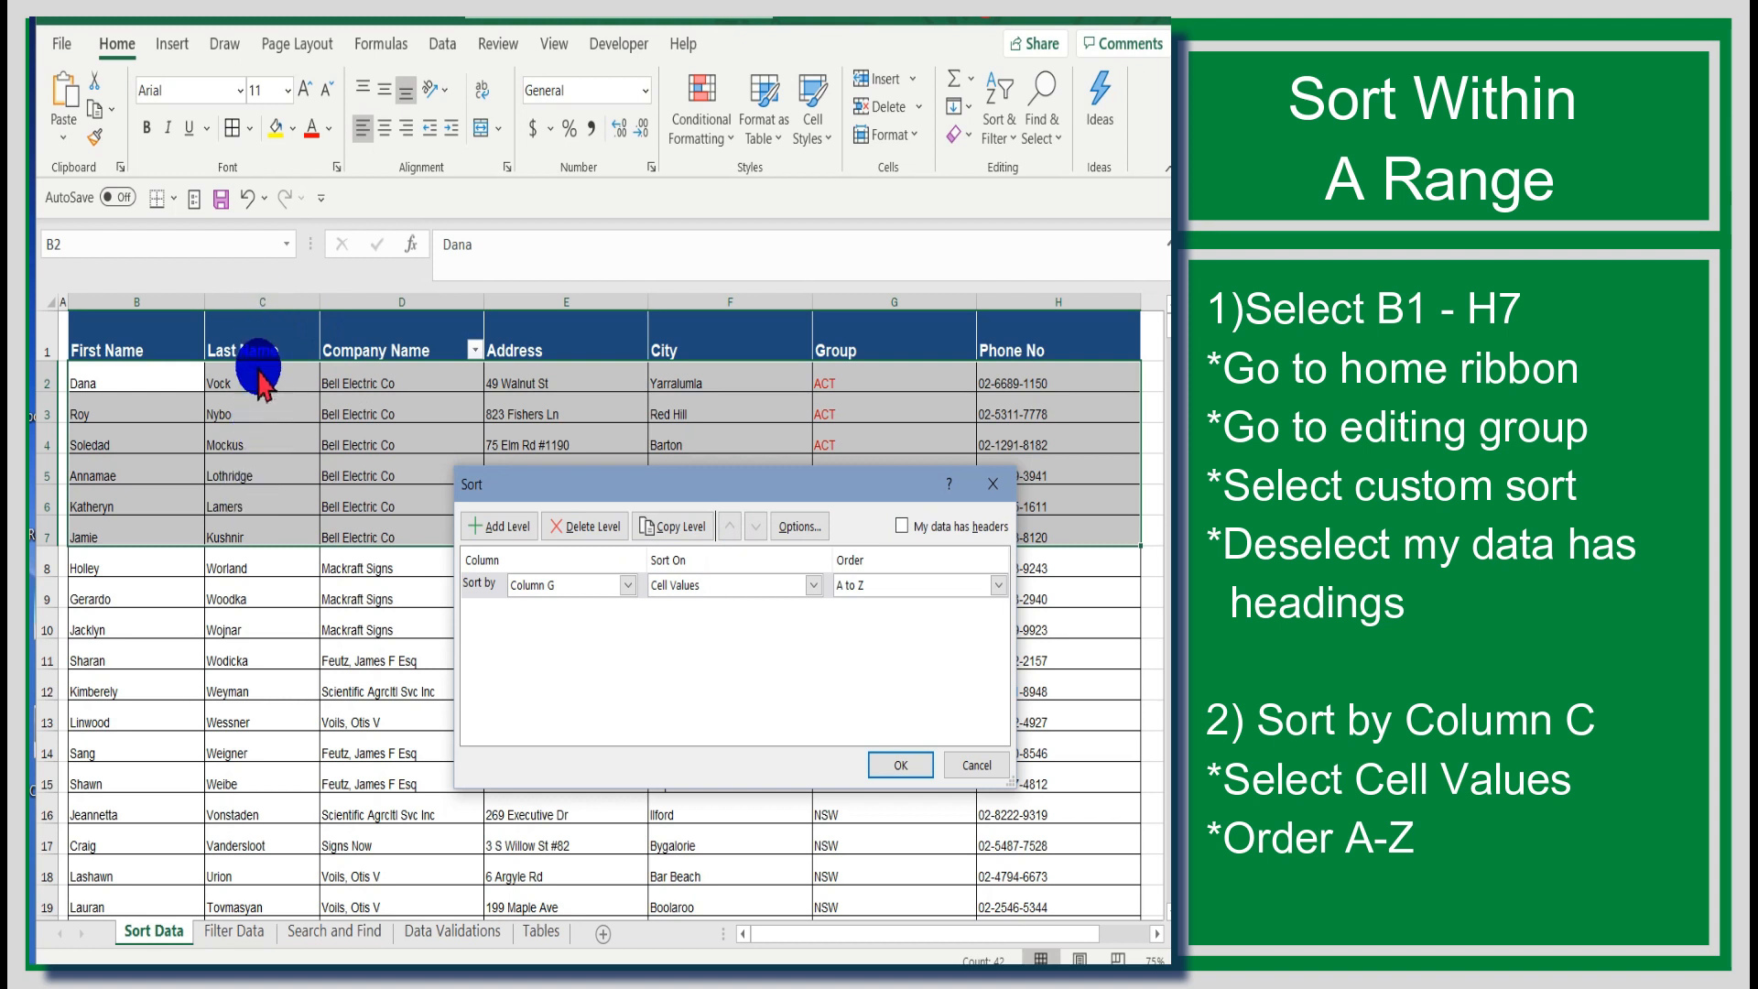
click(618, 591)
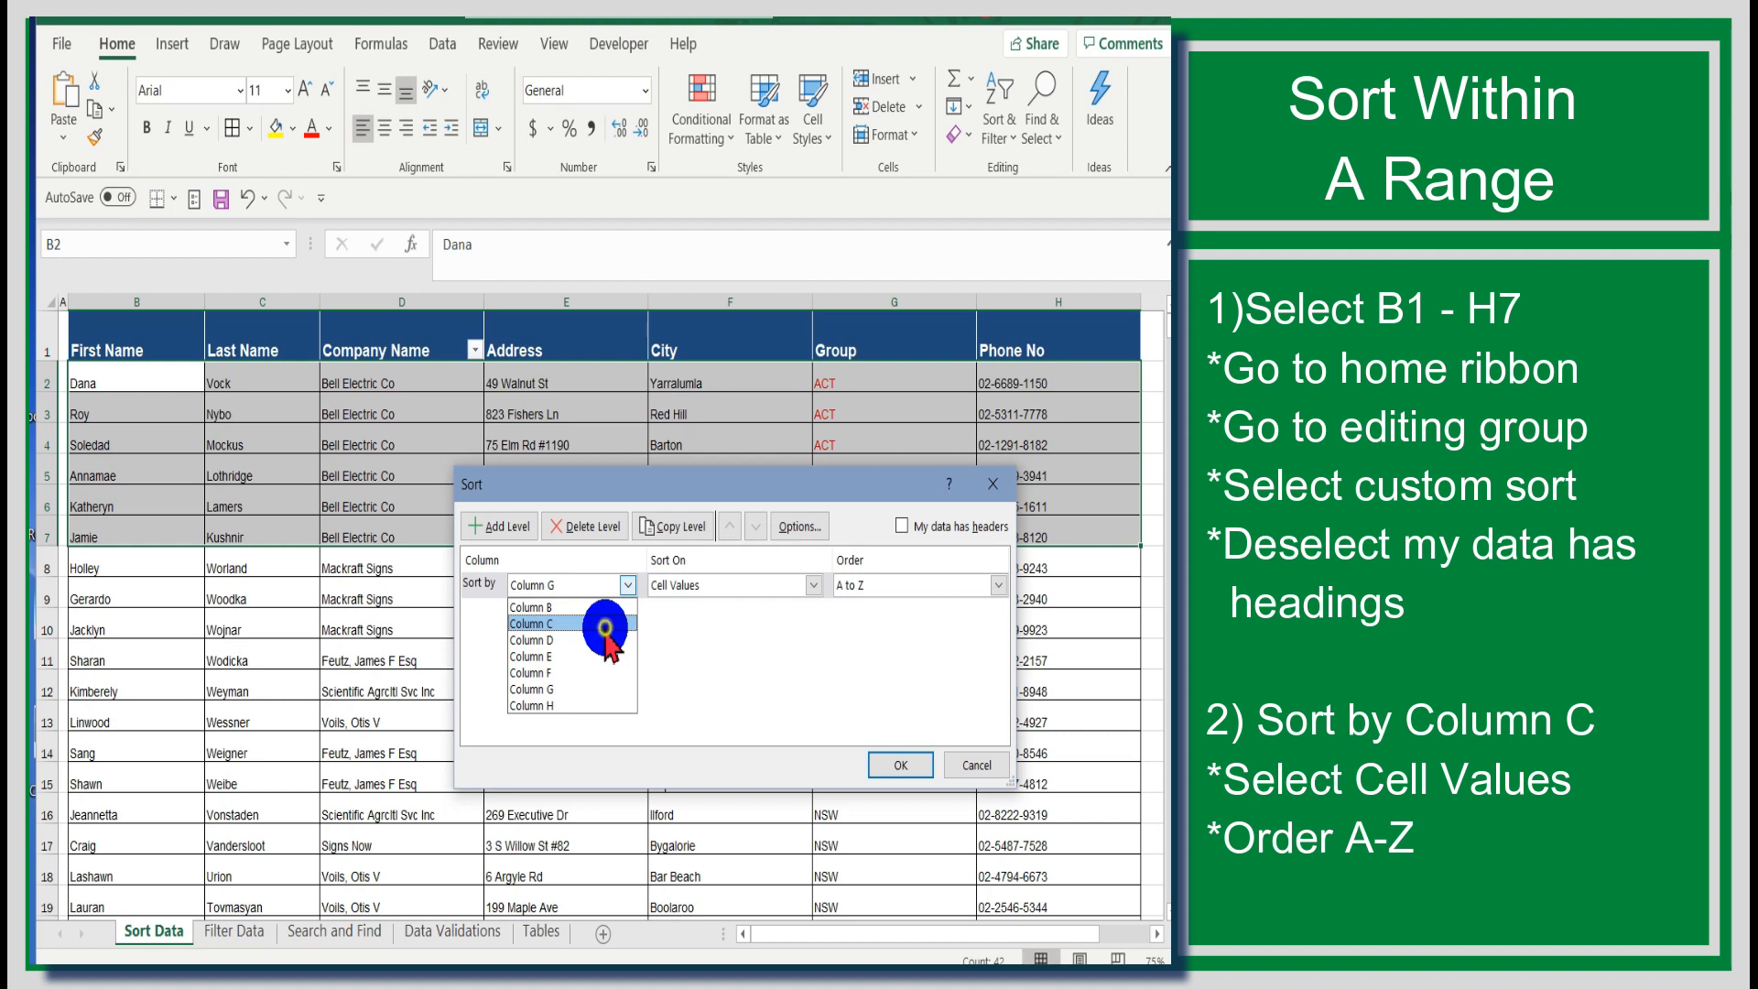
click(605, 626)
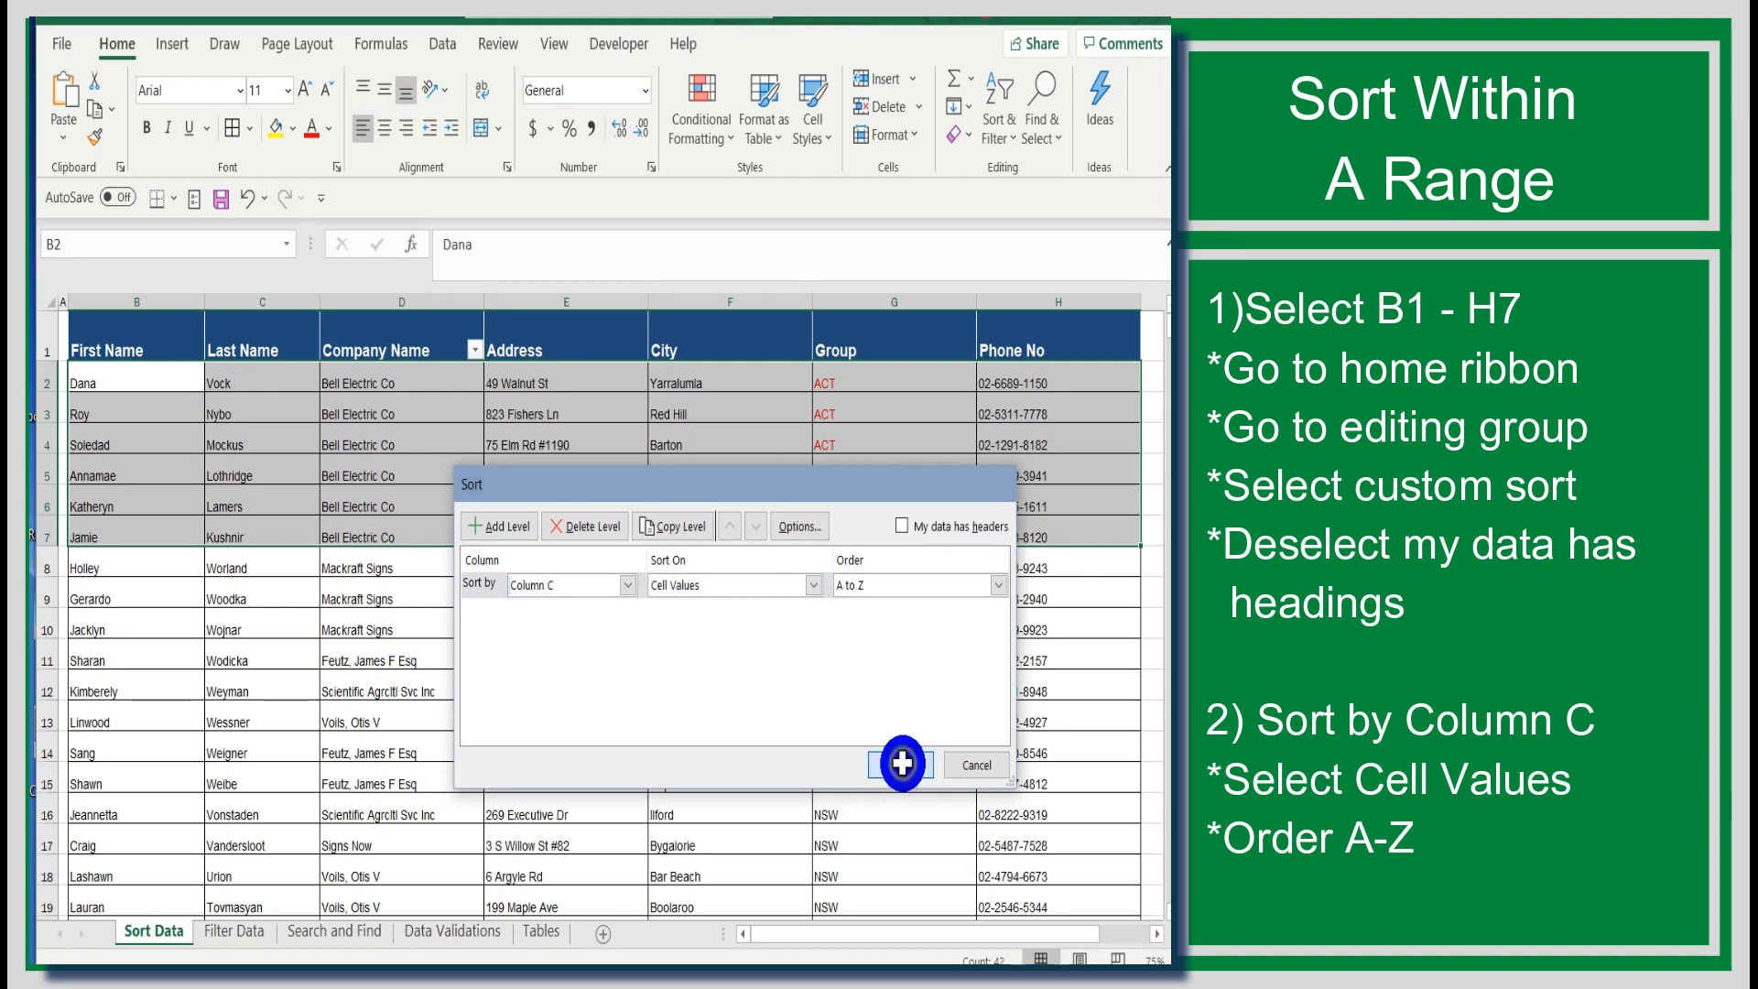
click(902, 766)
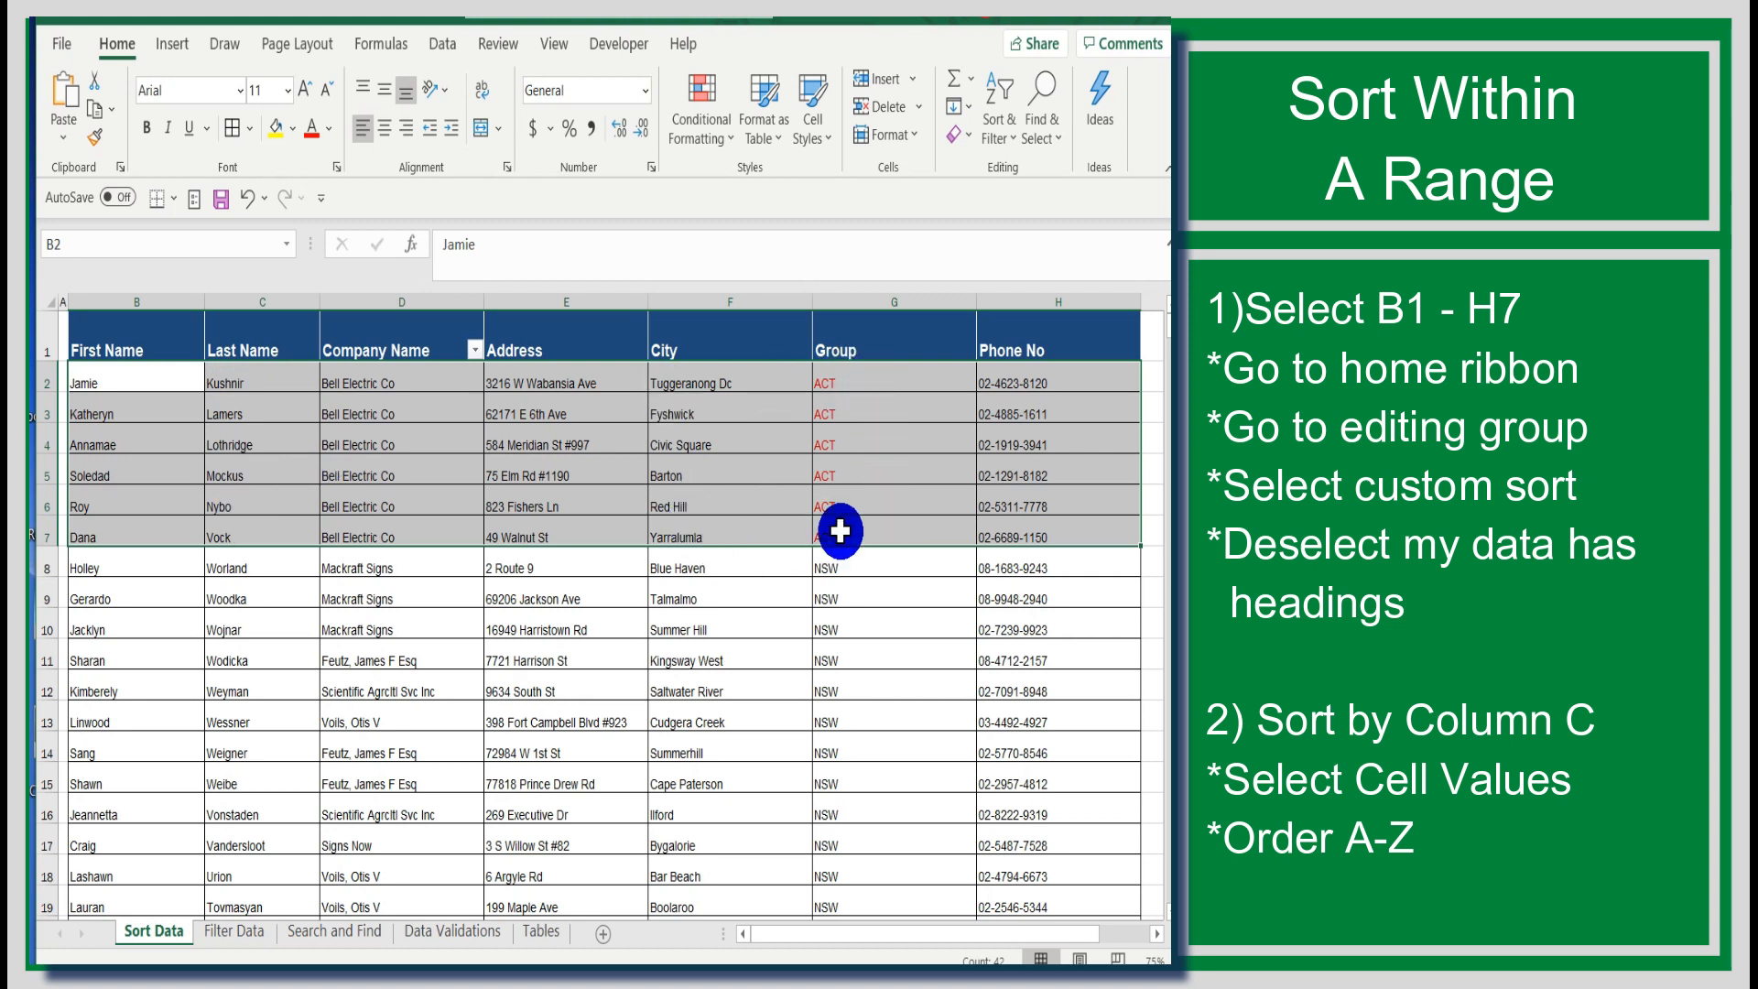
Step: Select the whole table and custom-sort it by Group on Font Color with red on top, with My data has headers checked
click(1062, 19)
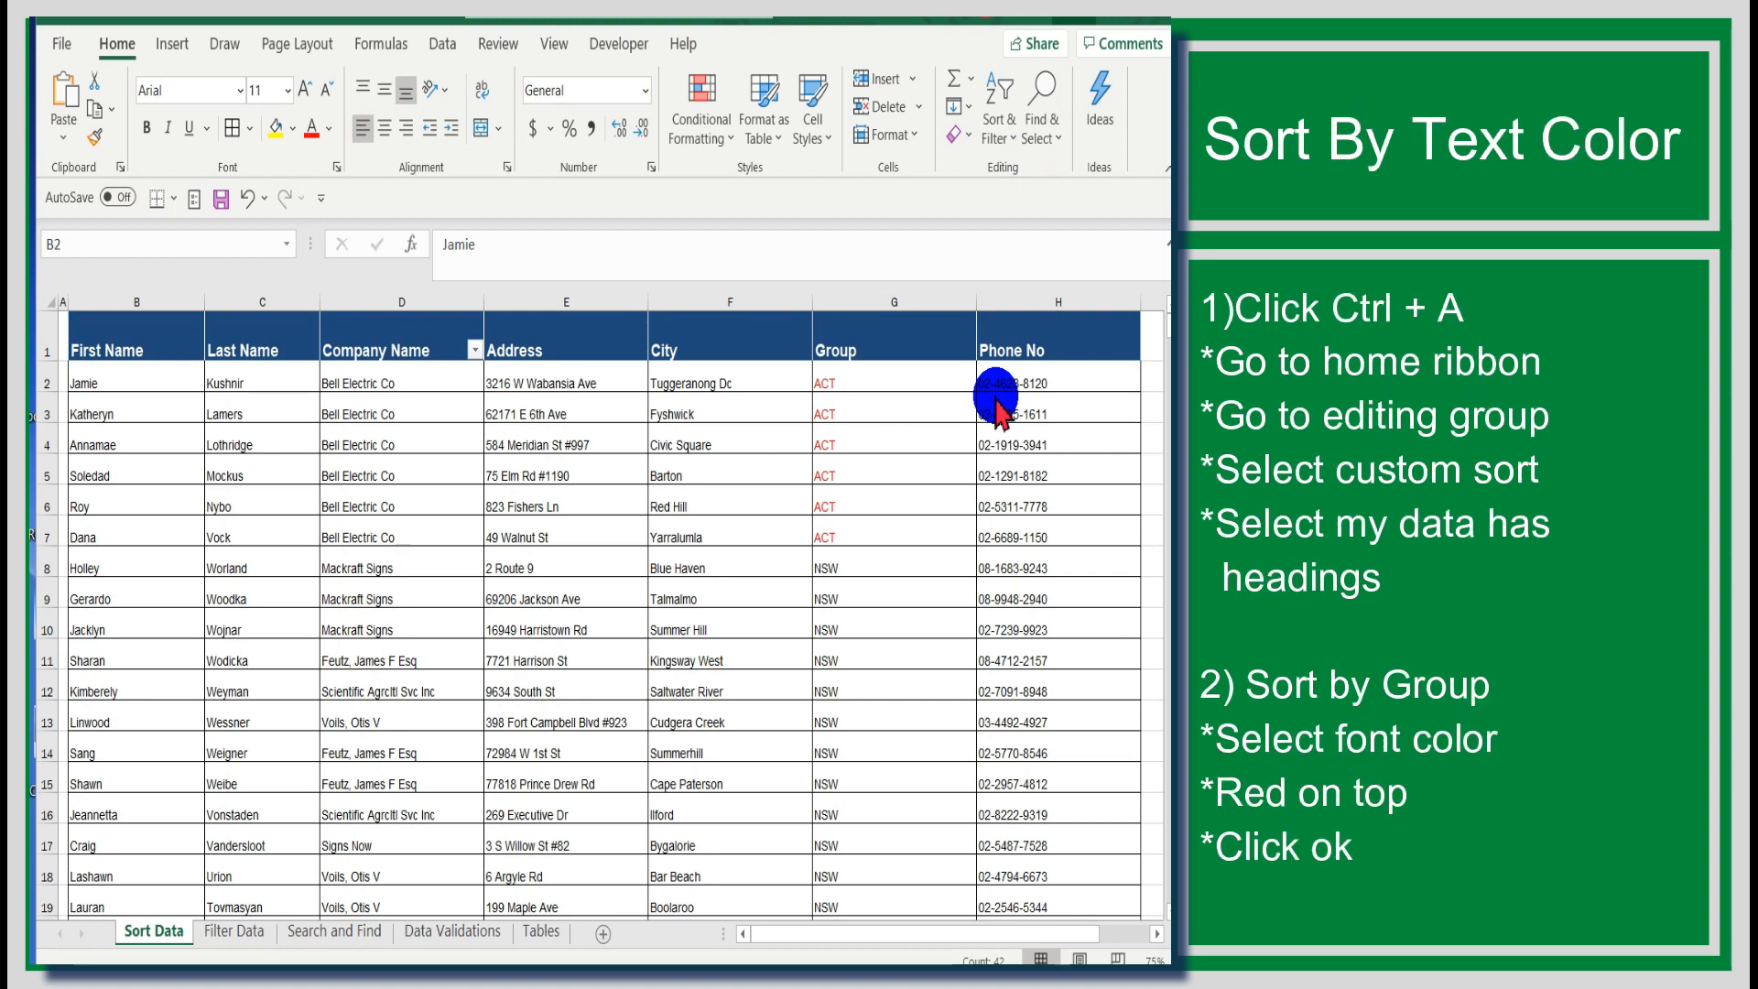
click(147, 341)
click(146, 339)
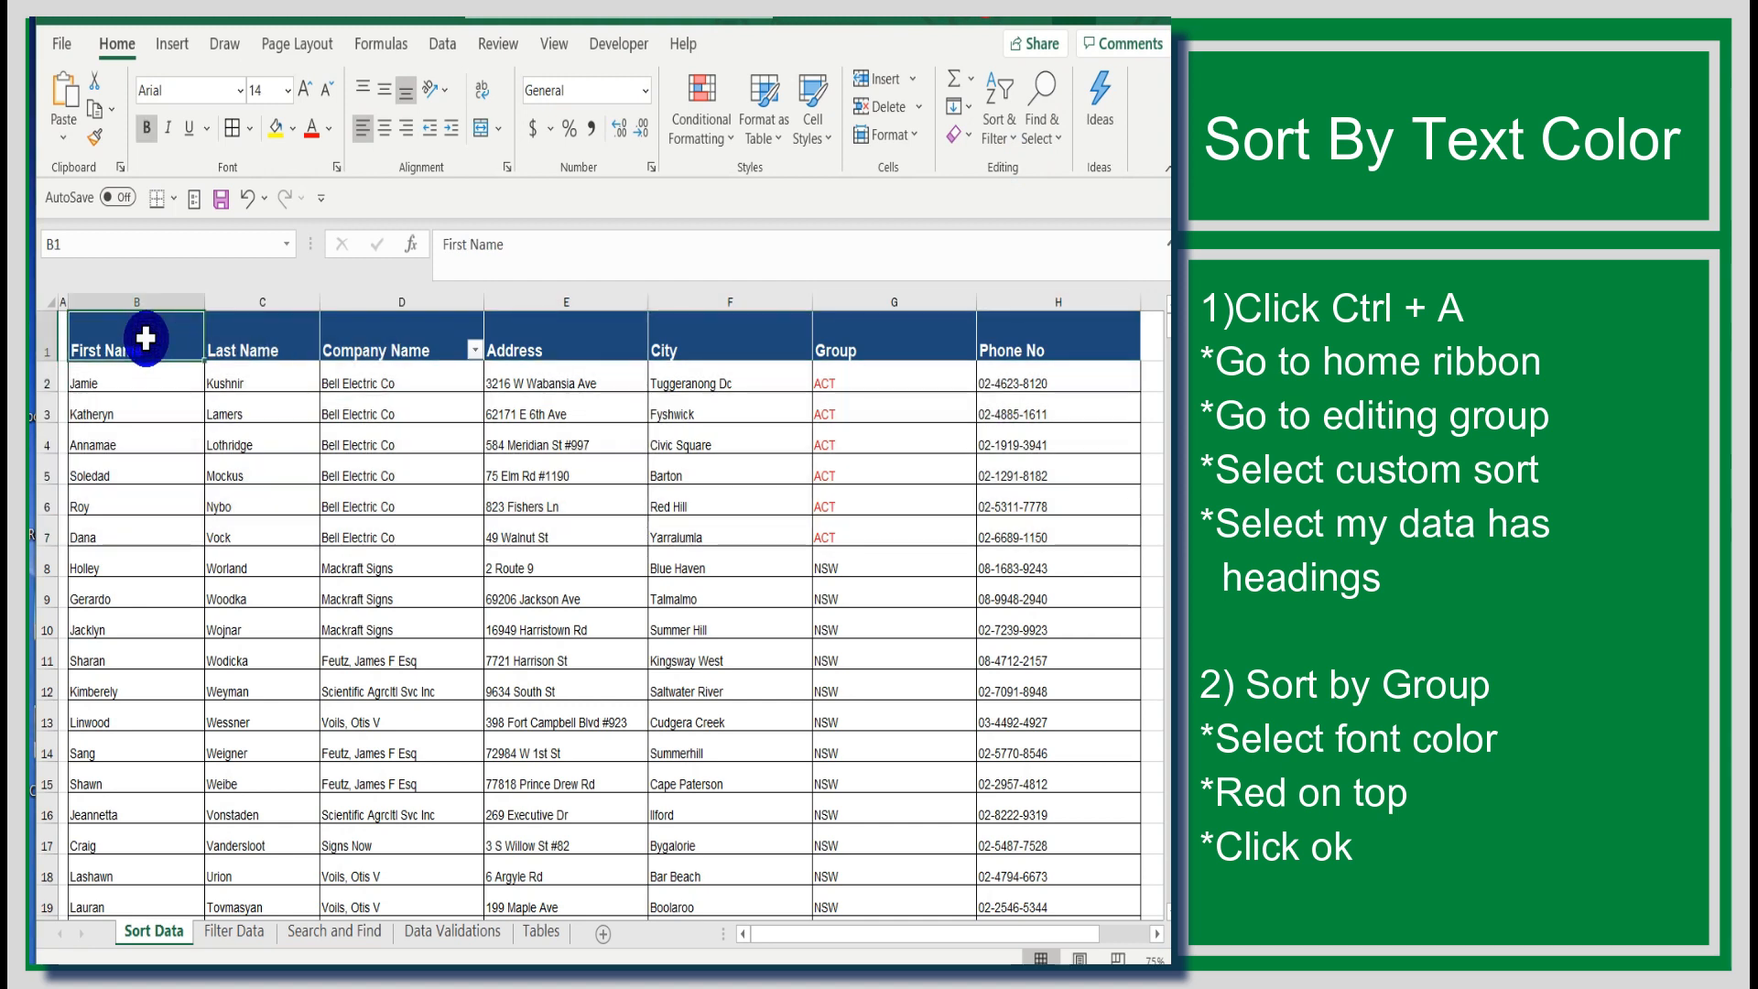
key(ctrl+a)
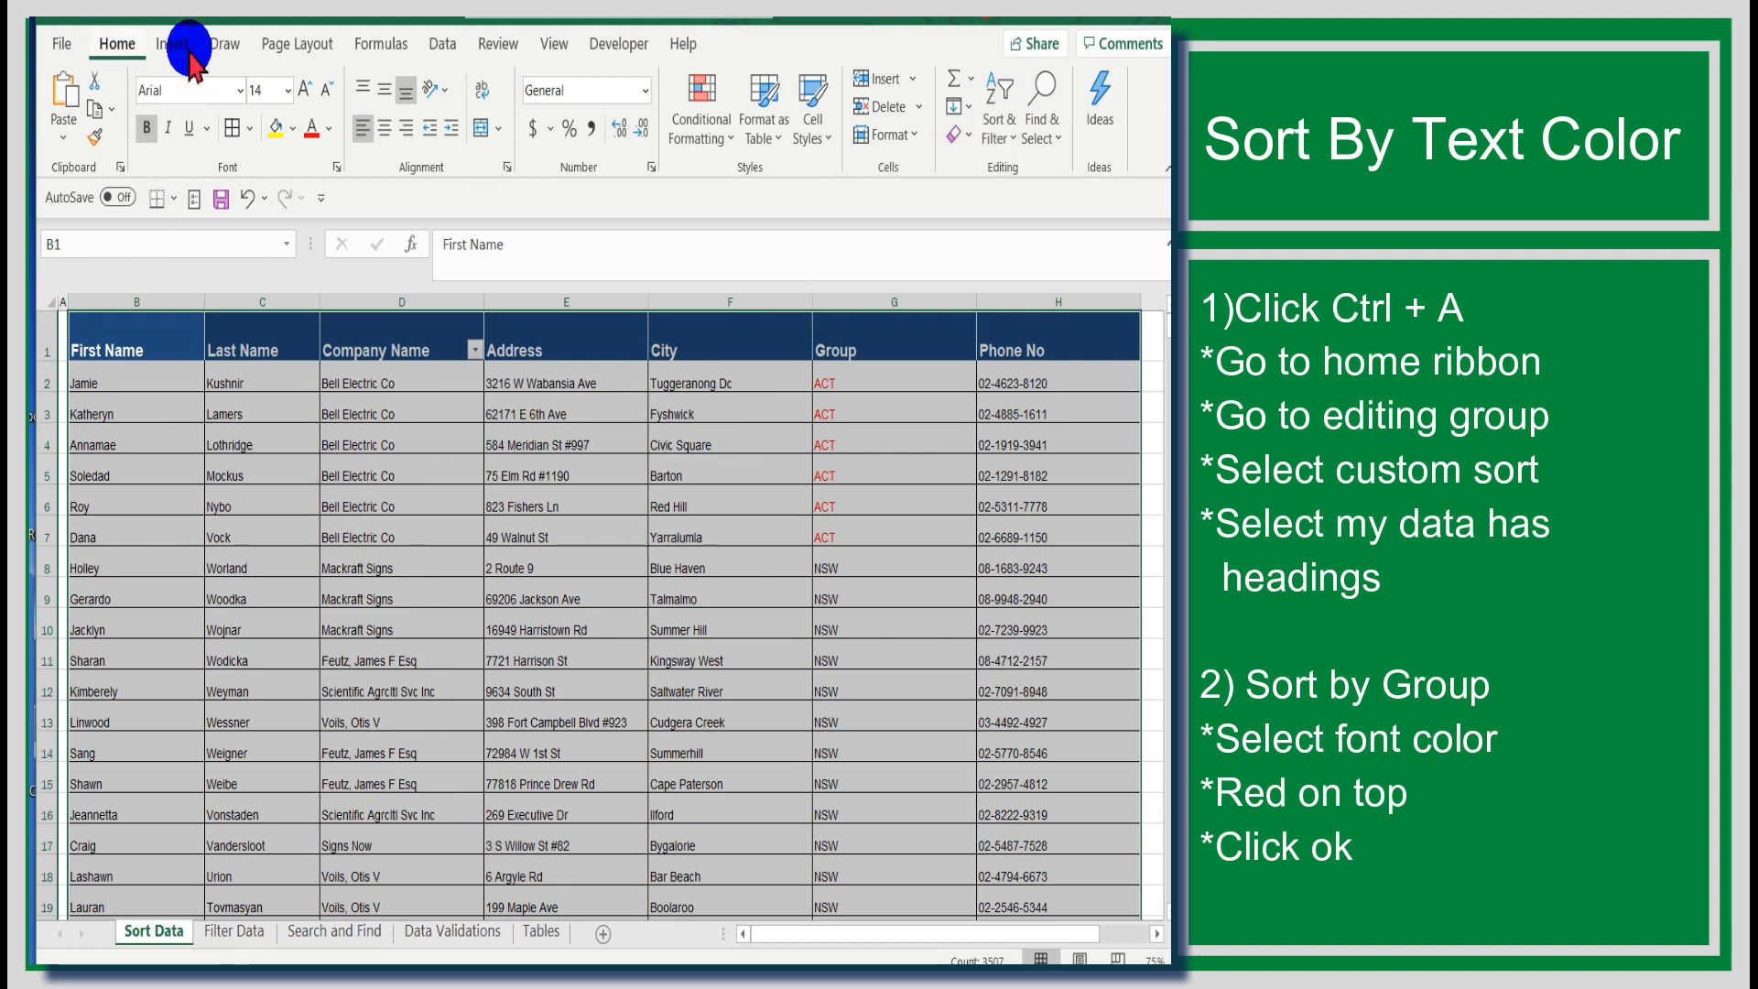
click(1012, 137)
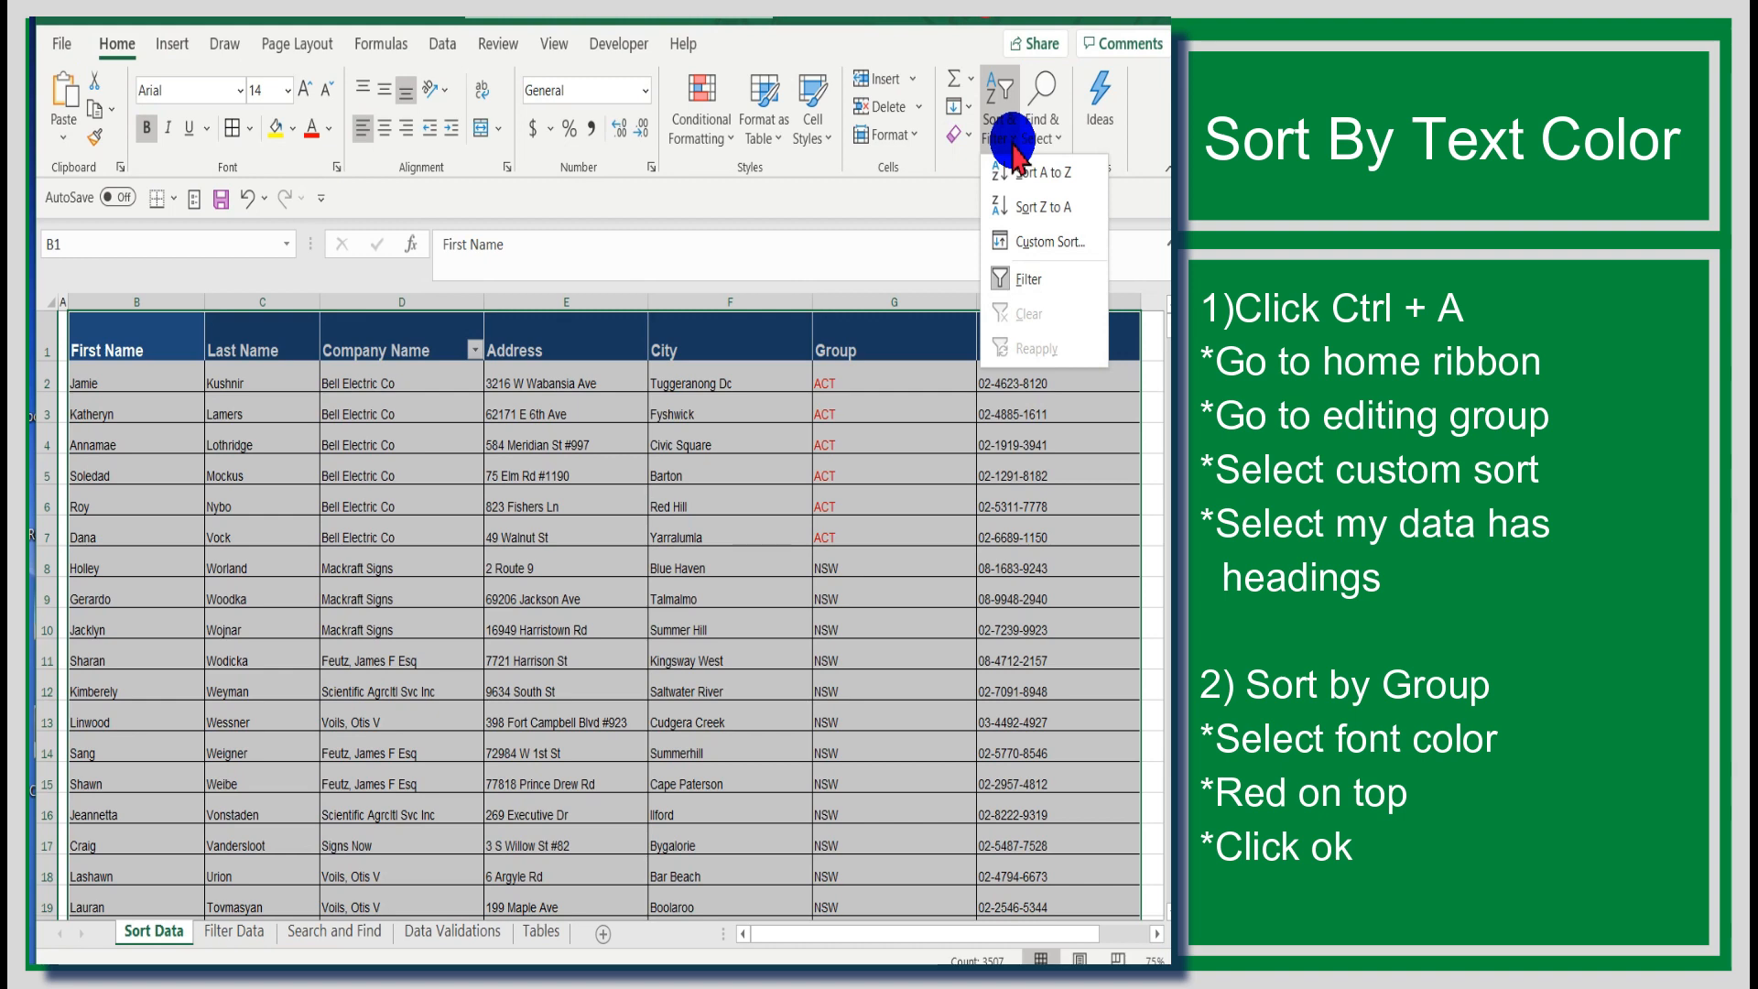
click(1034, 244)
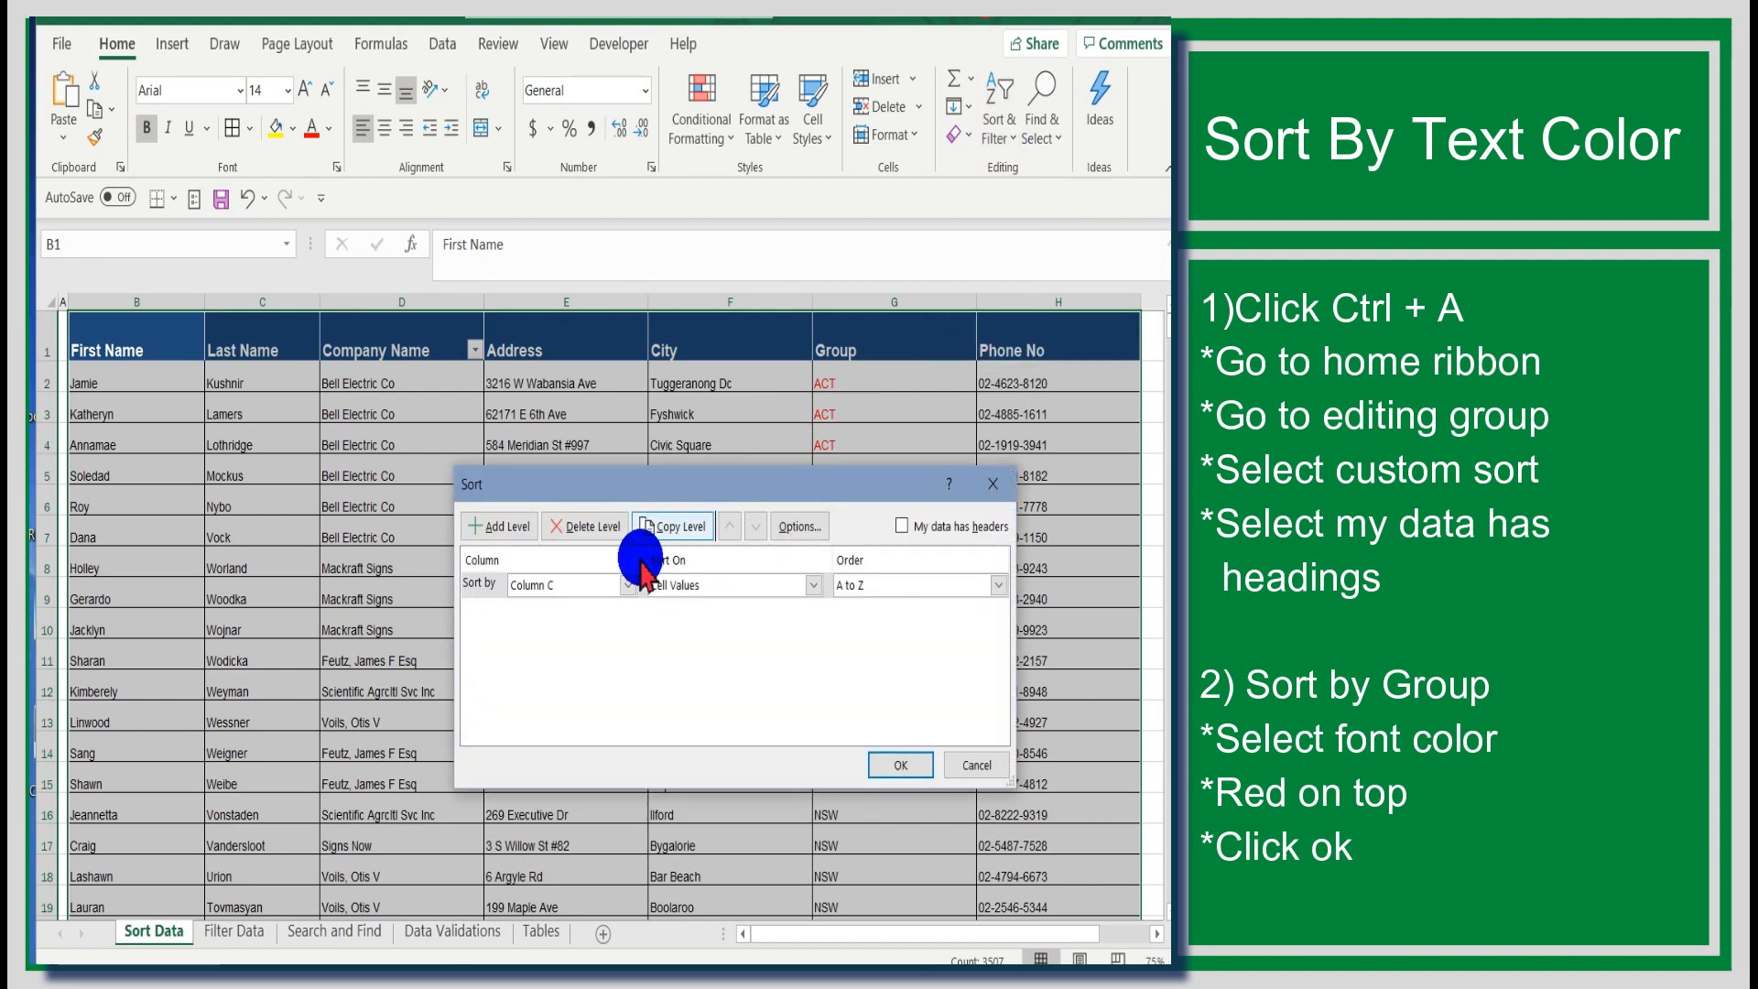
click(907, 532)
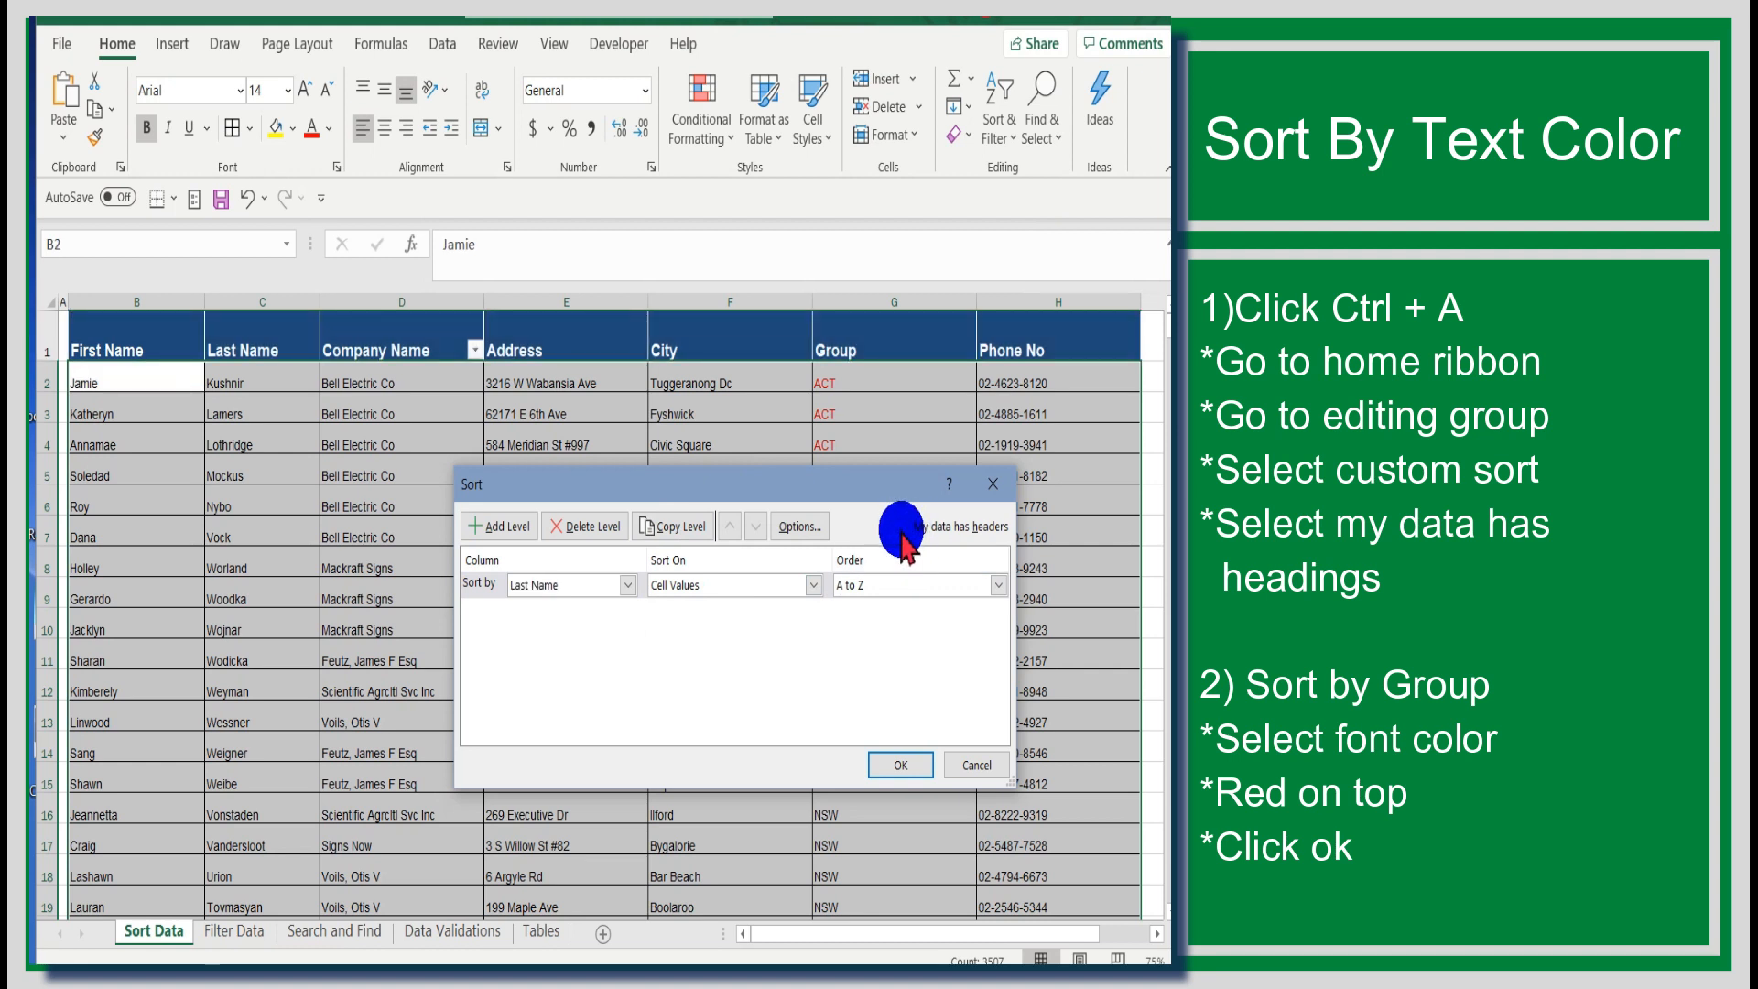
click(621, 586)
click(578, 688)
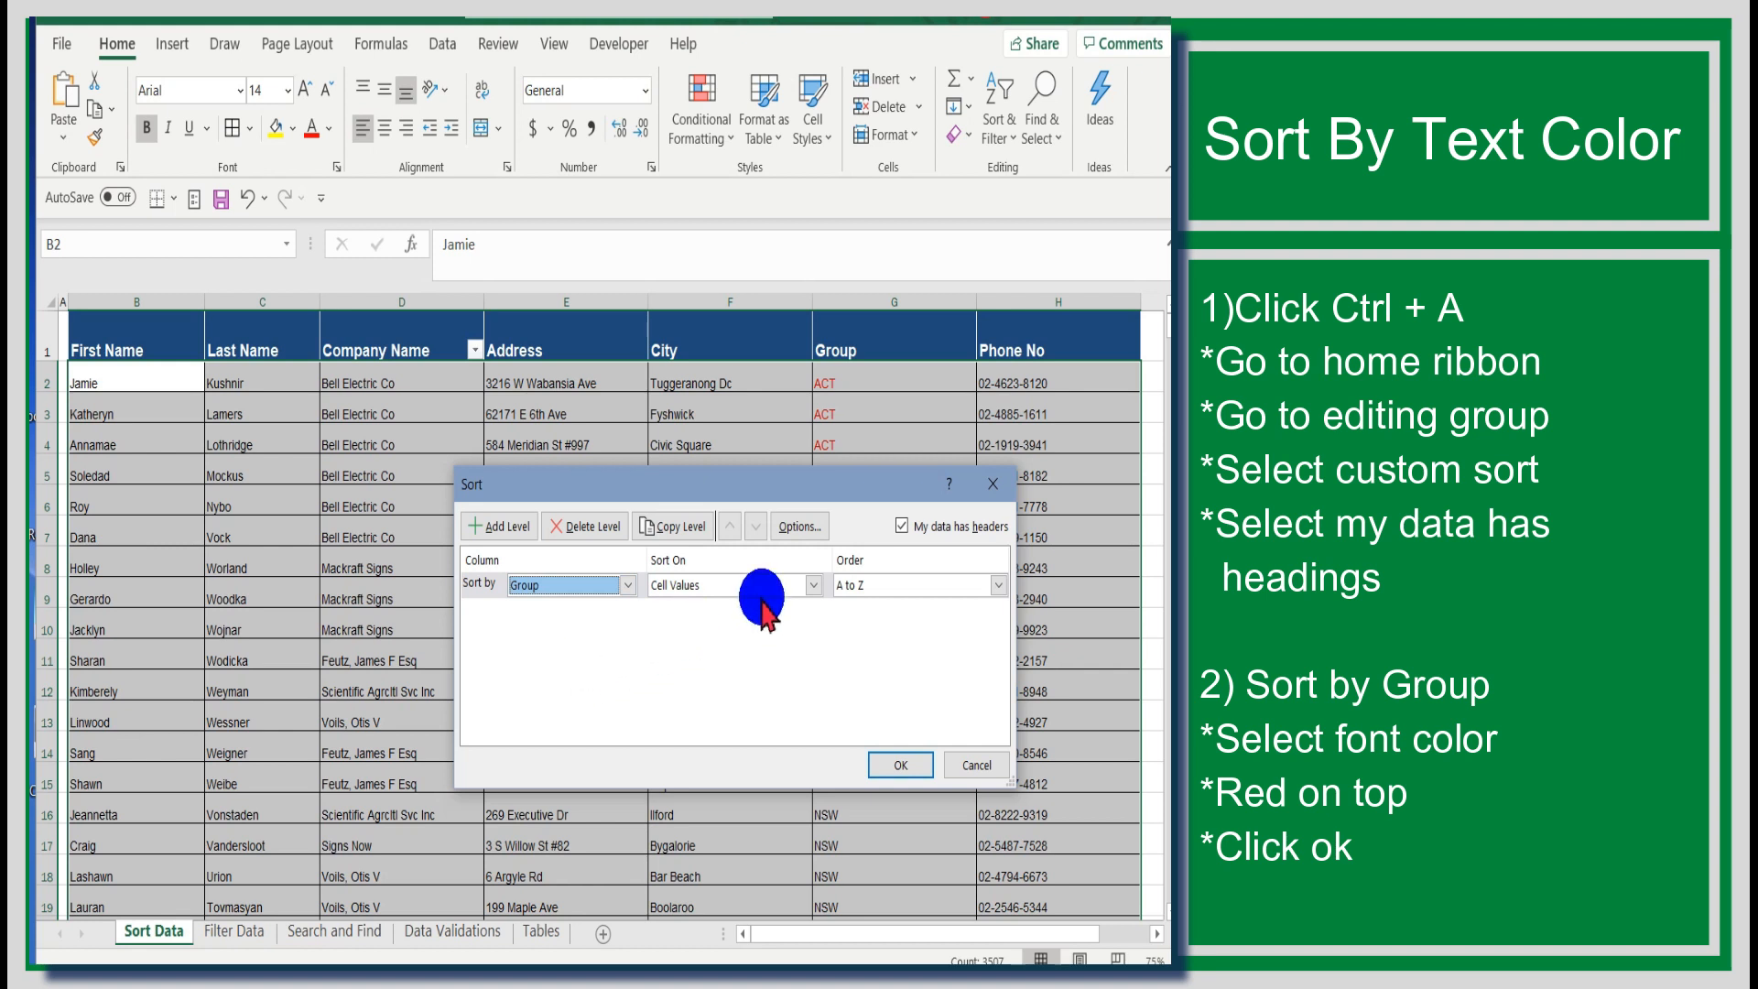
click(812, 585)
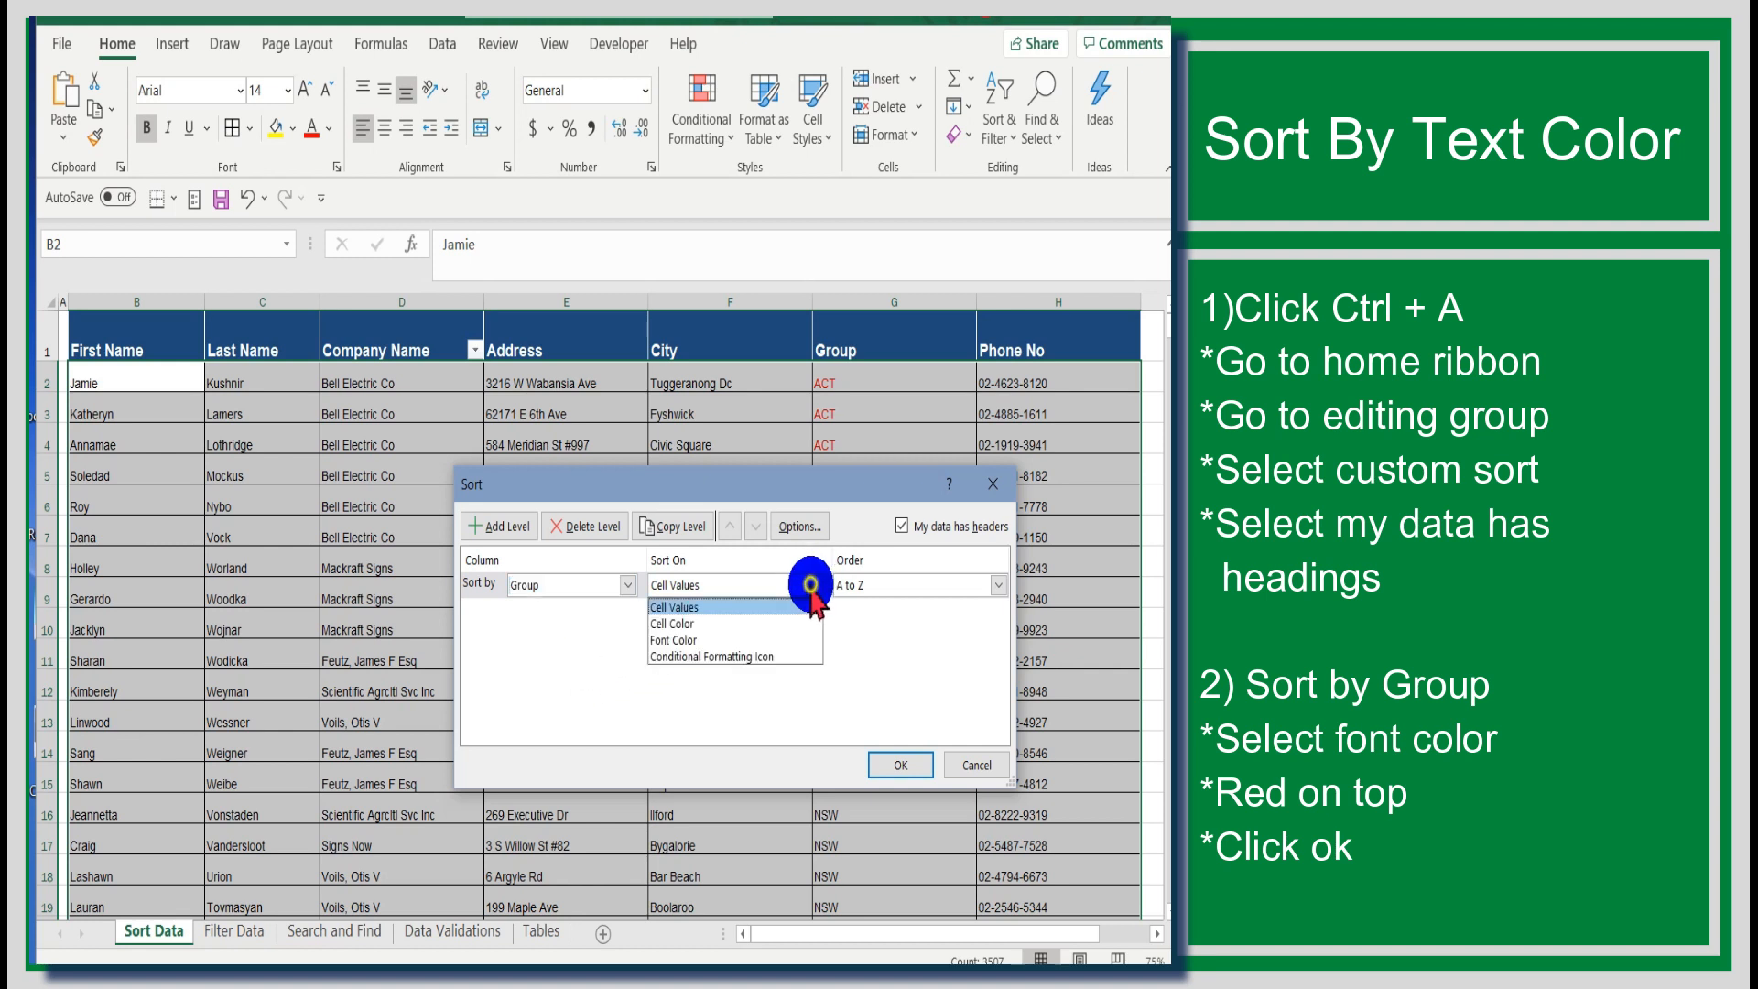
click(778, 641)
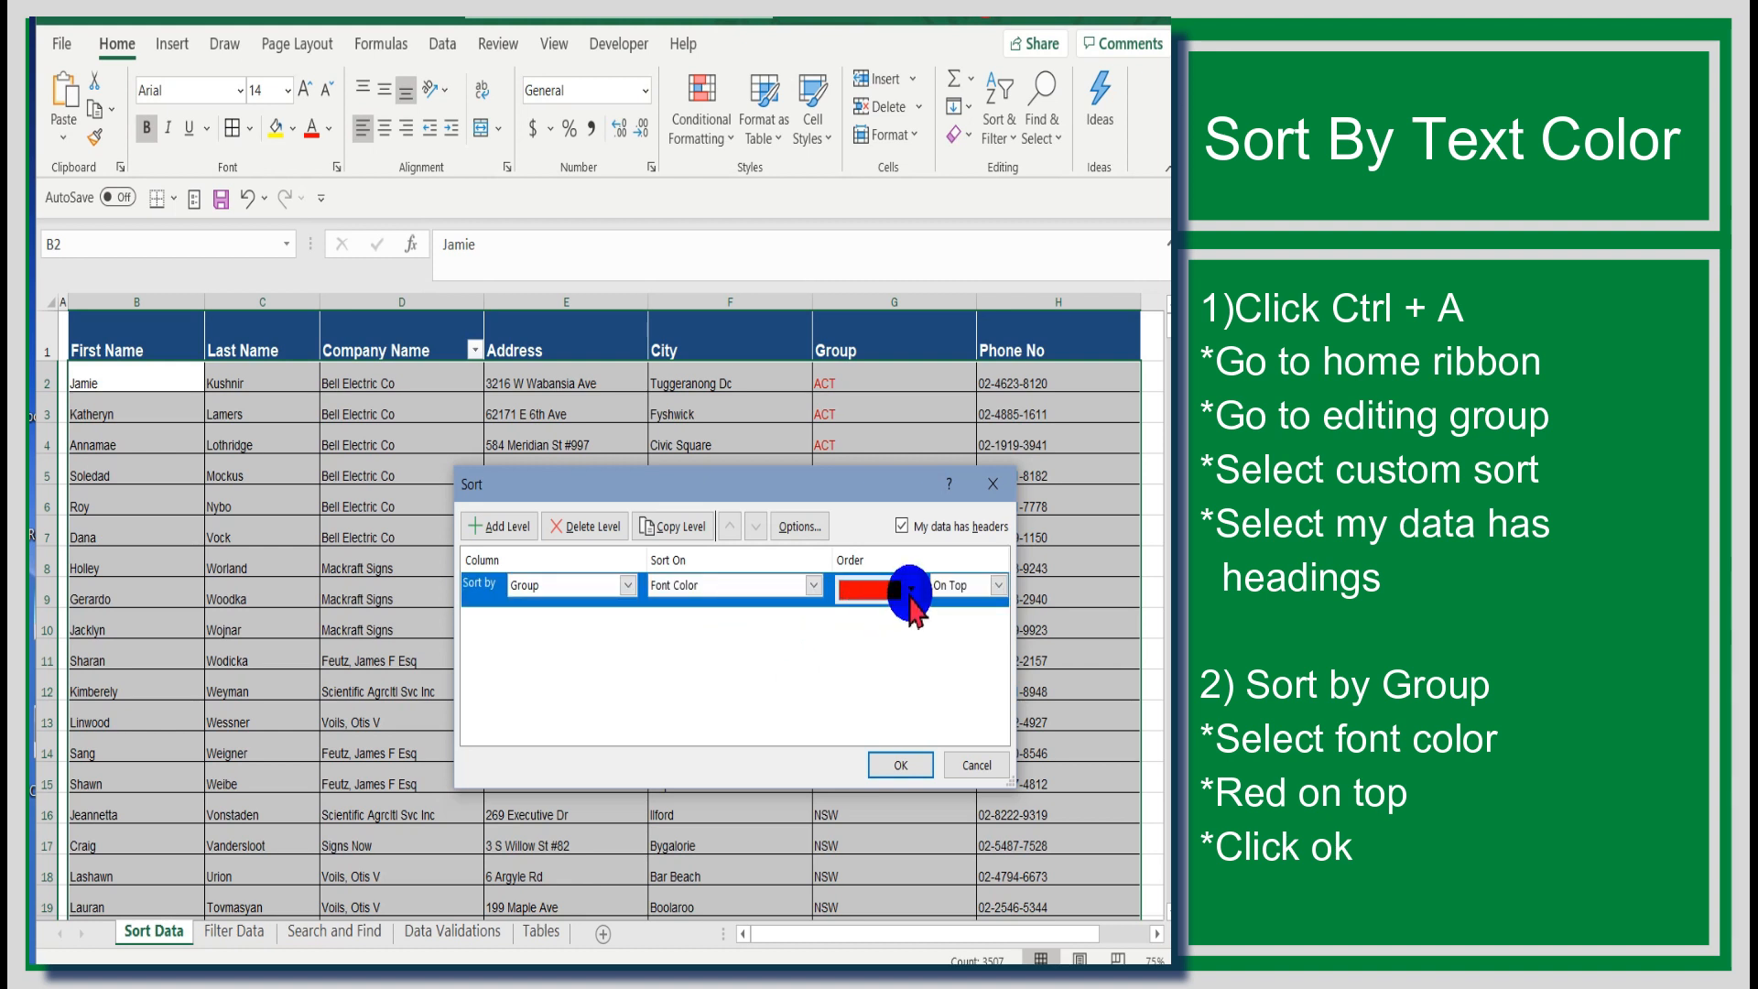
click(909, 589)
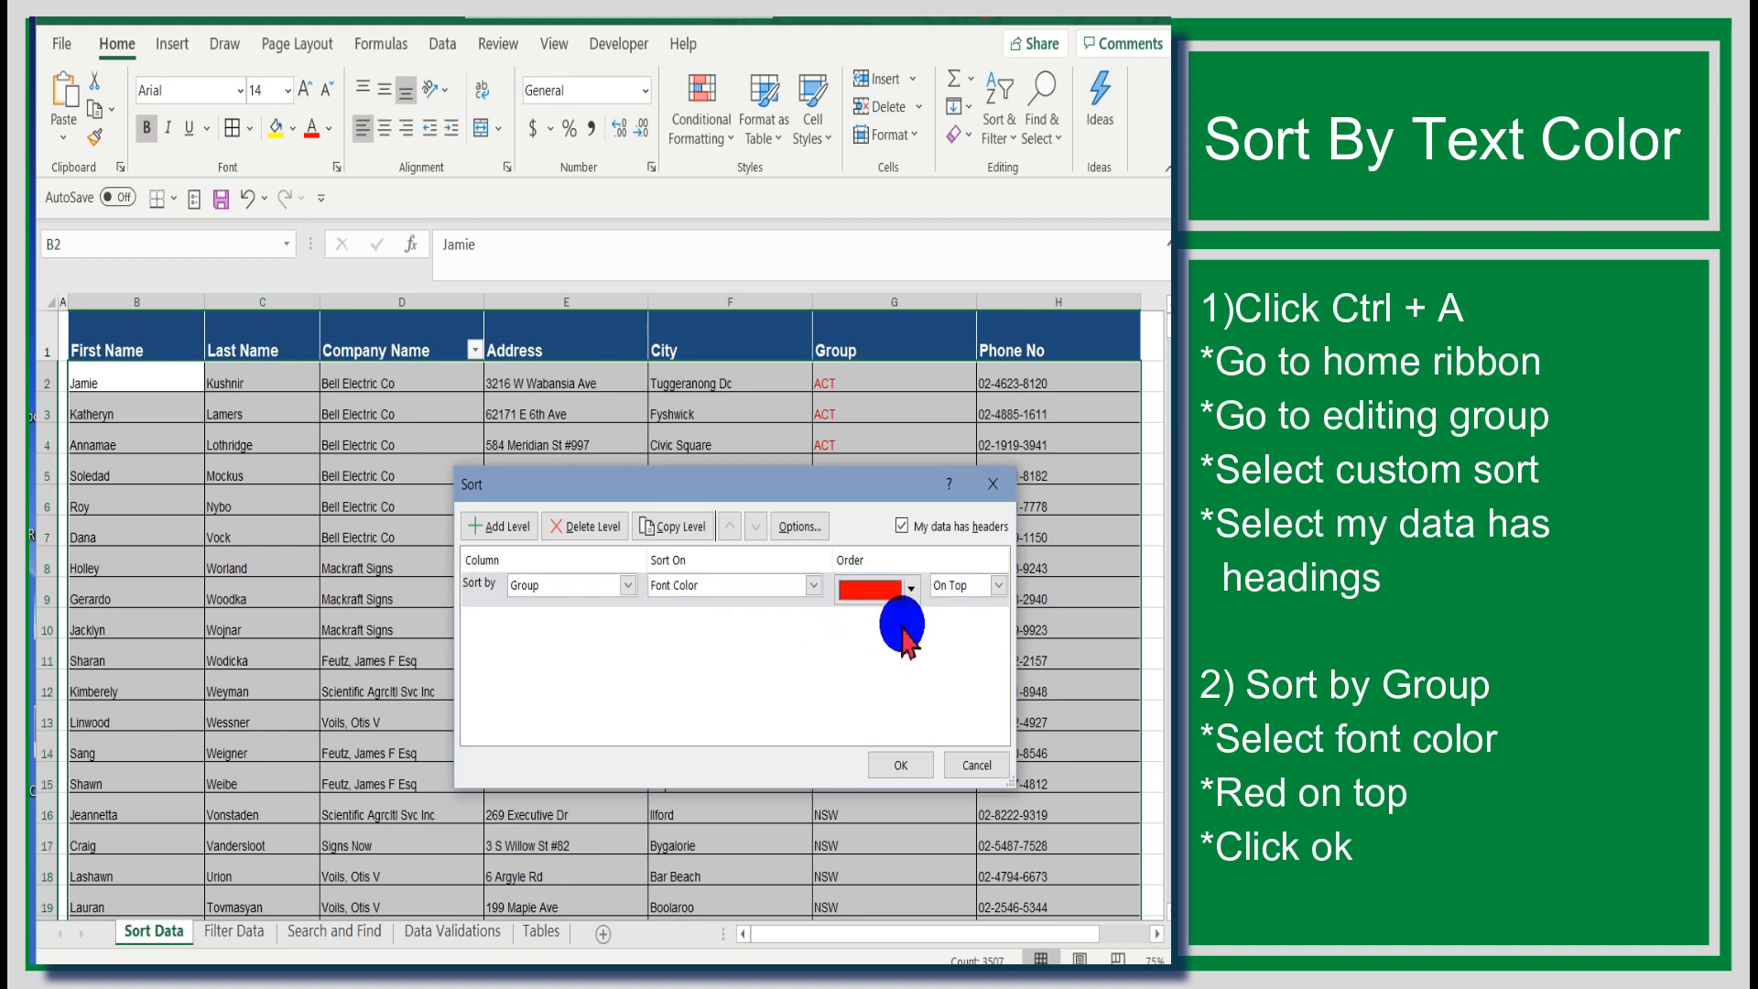
click(906, 765)
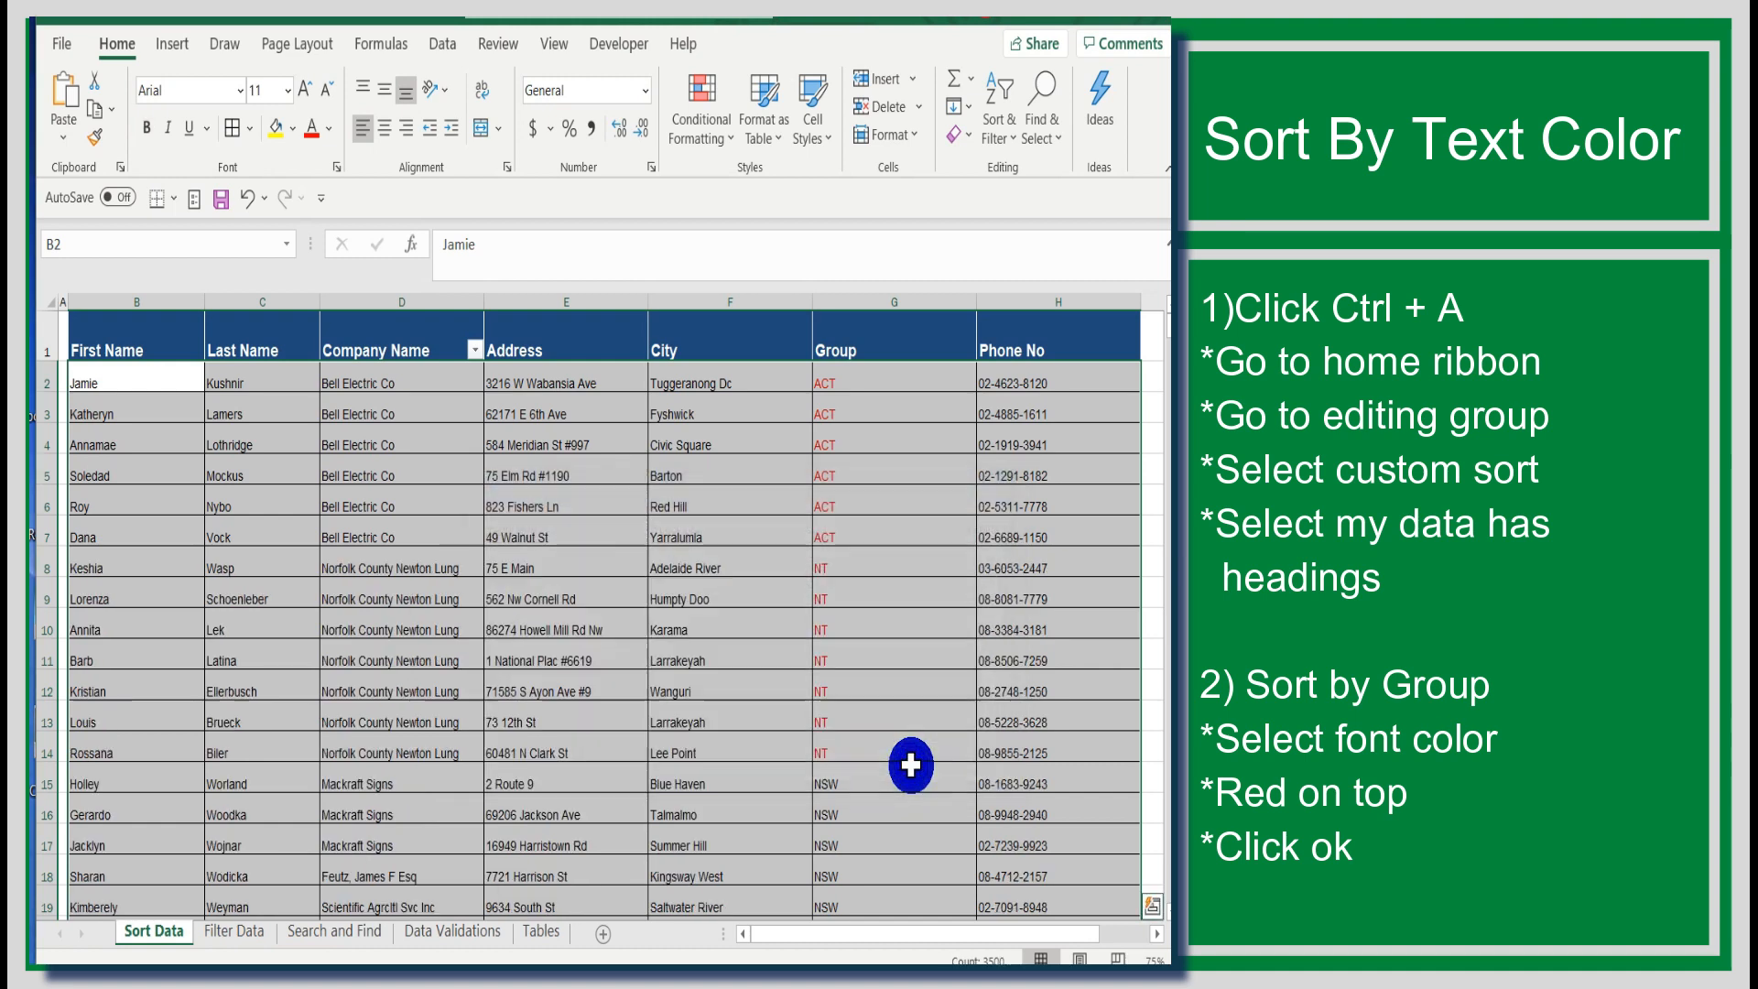
Step: Select the whole table again, open Custom Sort and add a second level sorting Company Name by Cell Values
drag(1170, 328, 1134, 275)
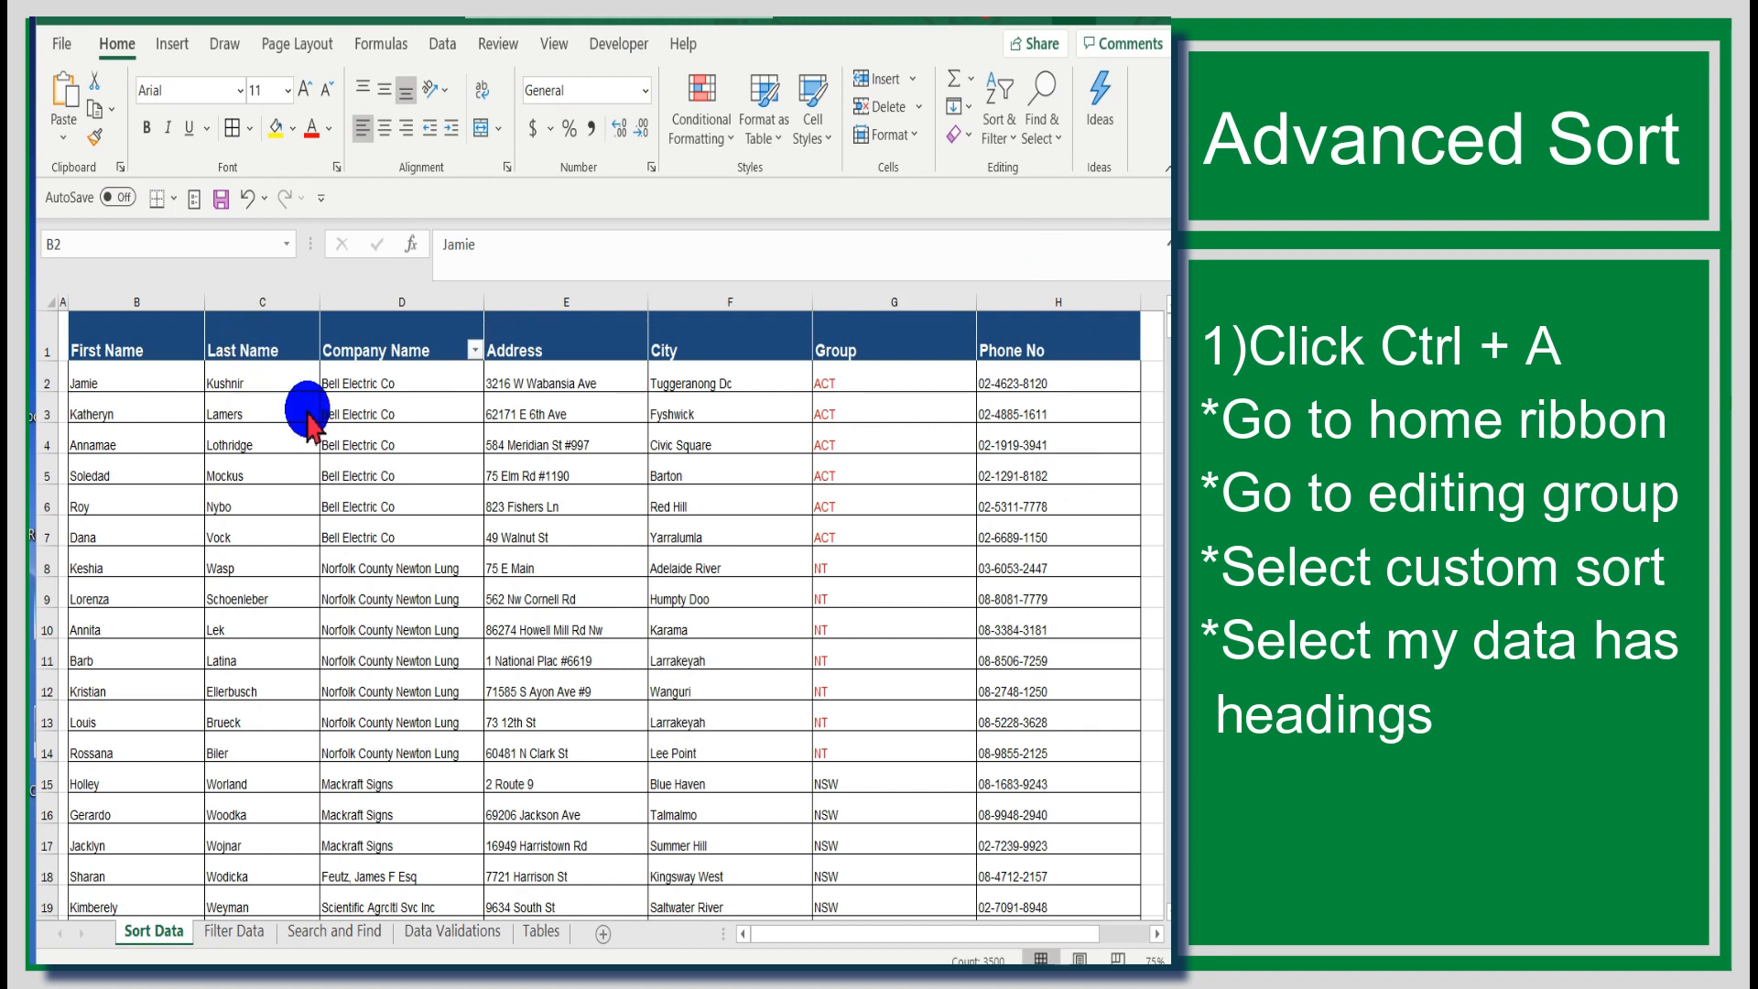
key(ctrl+a)
click(141, 327)
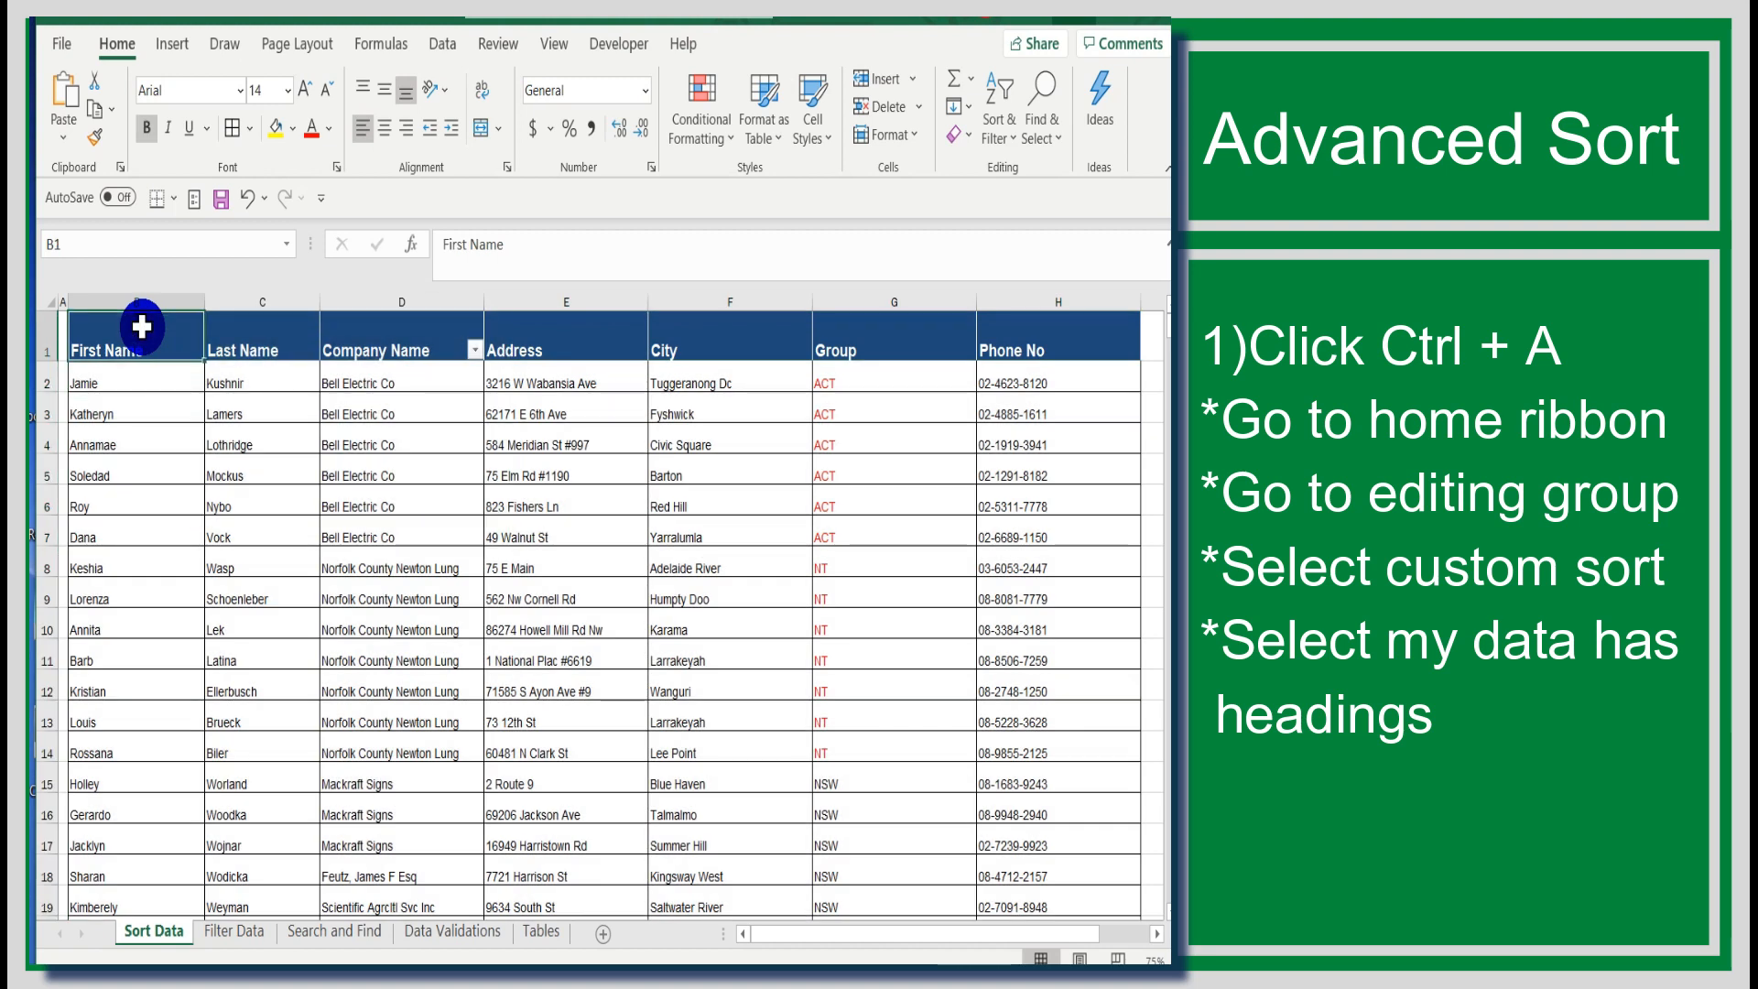
key(ctrl+a)
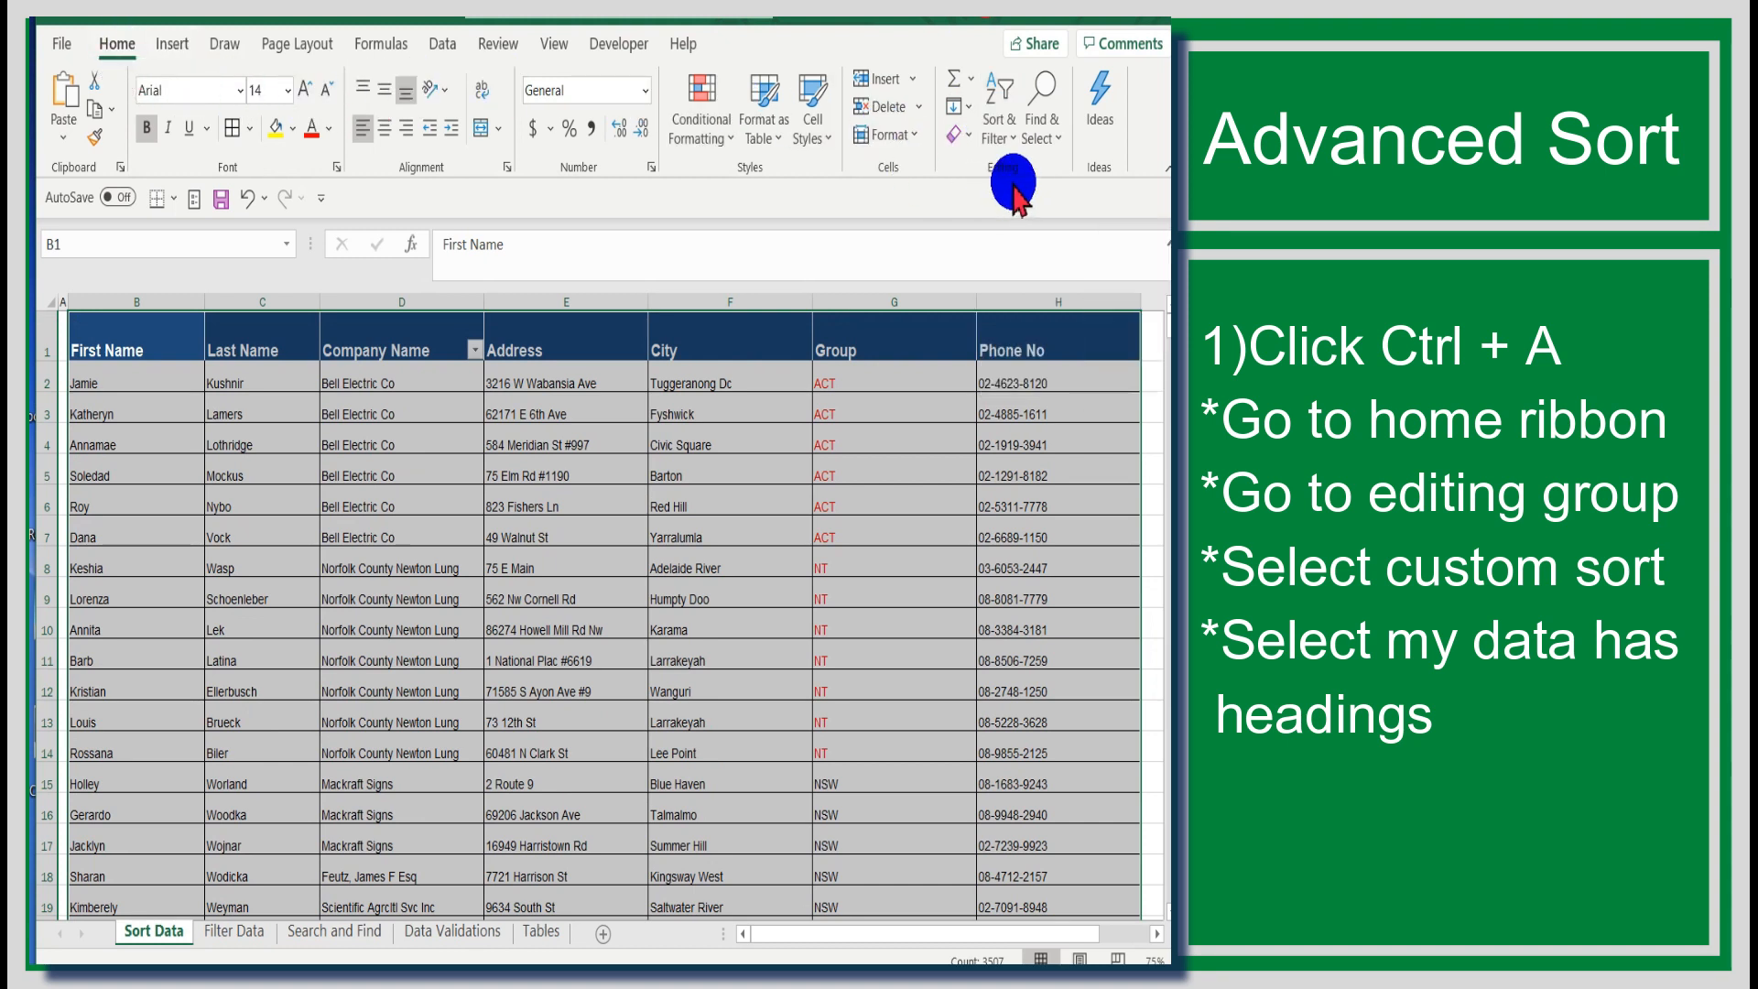
click(1018, 136)
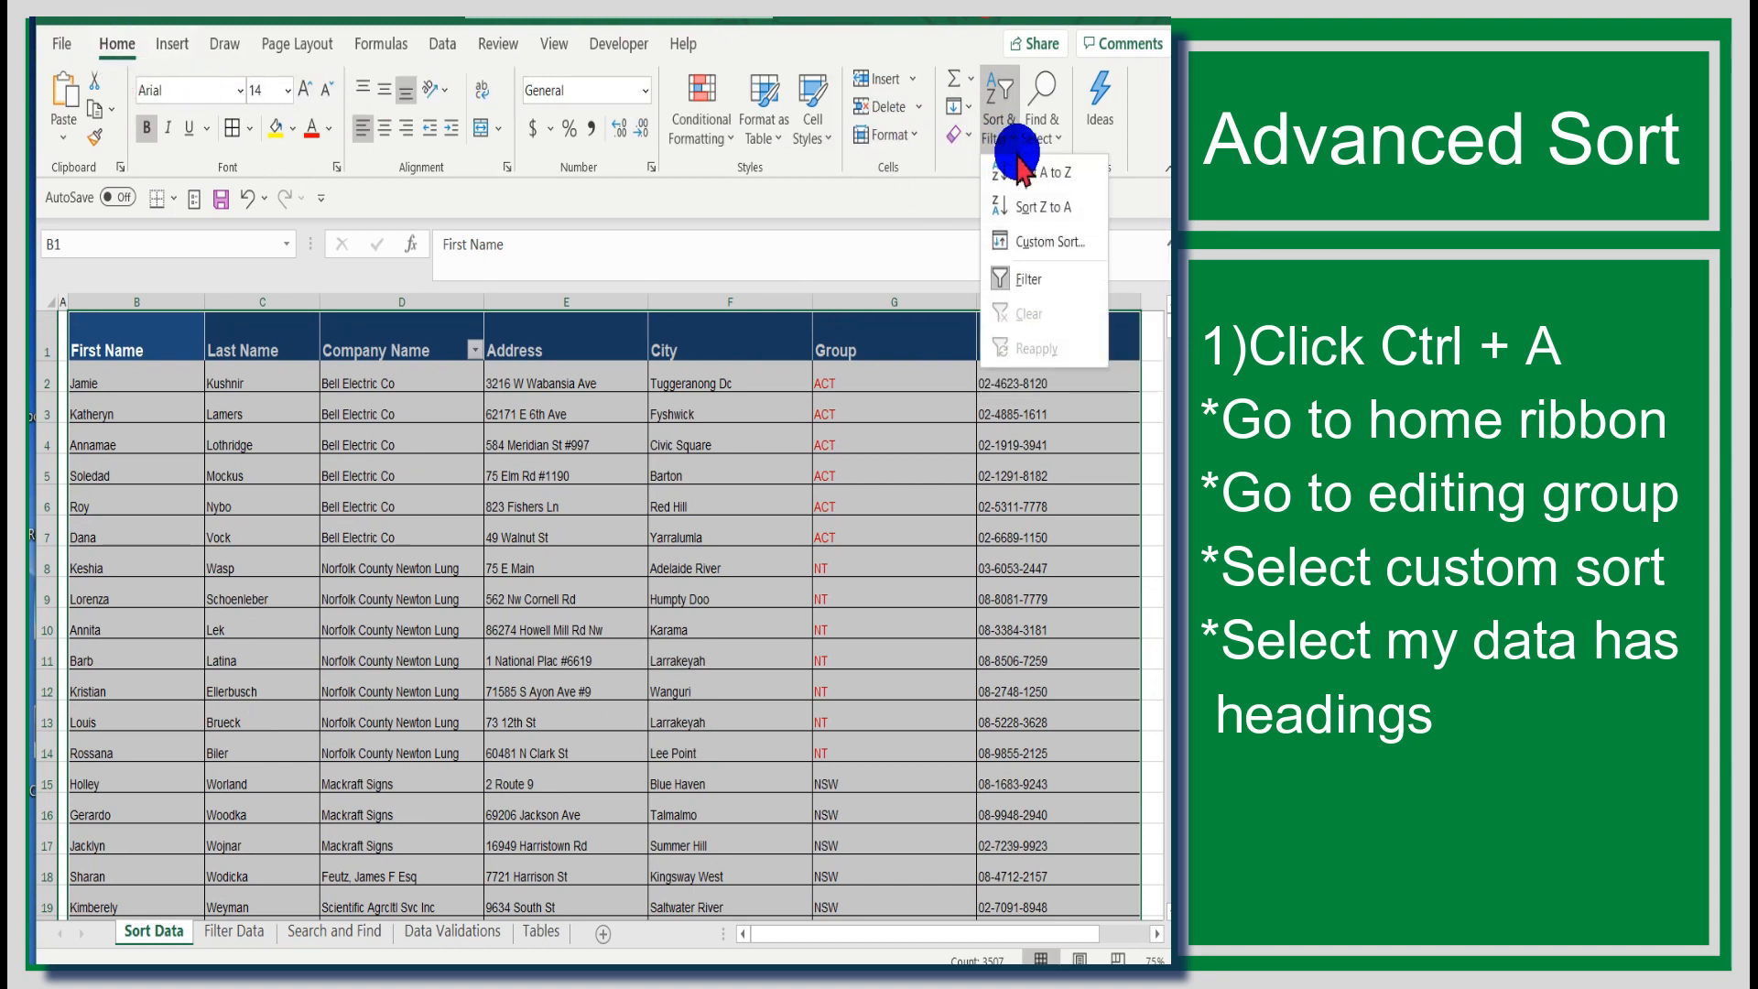
click(1035, 242)
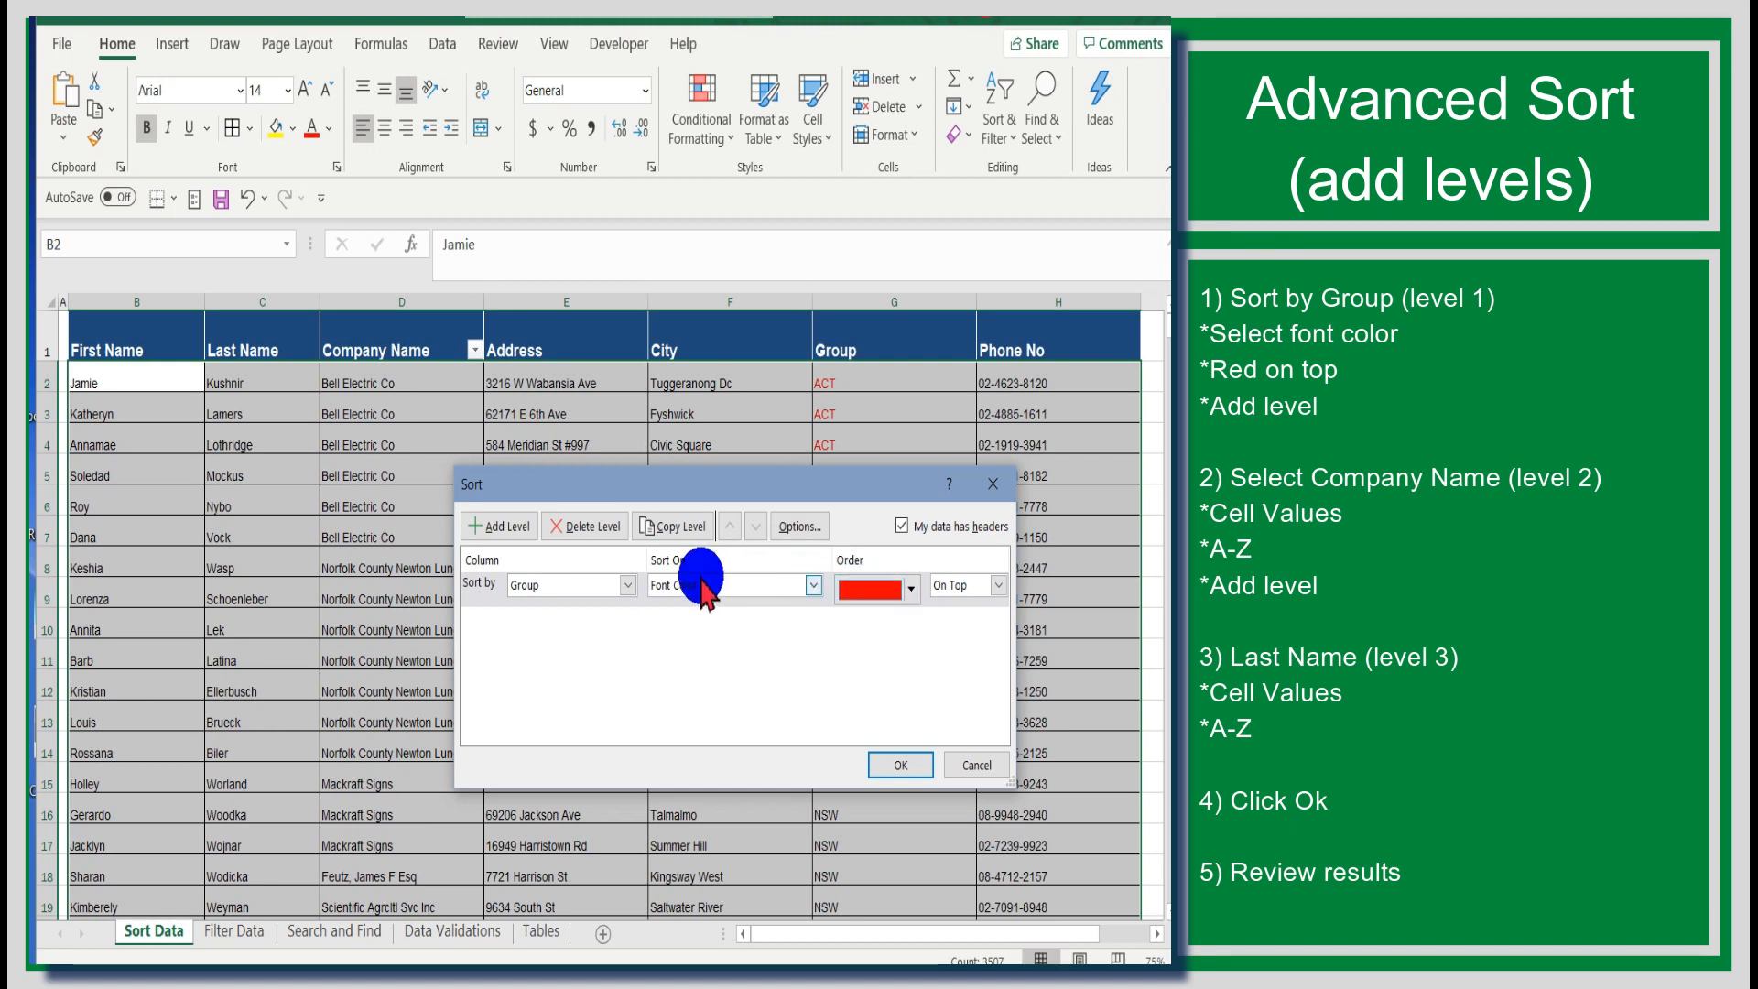
click(497, 527)
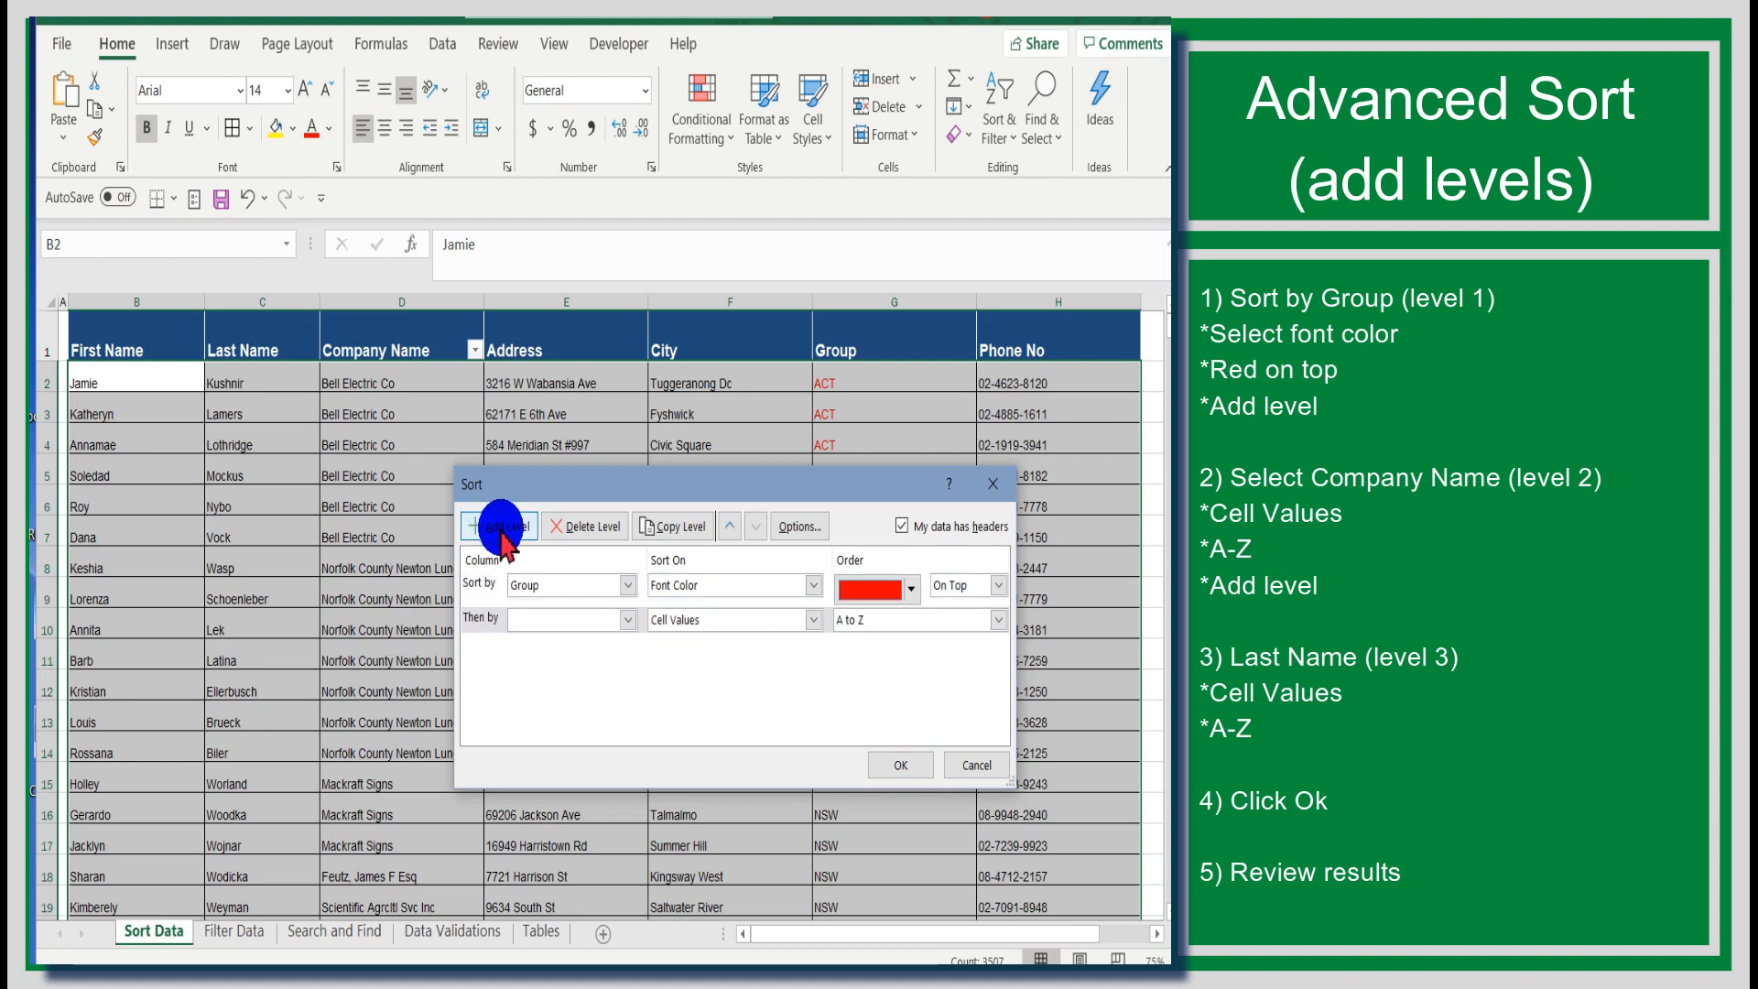
click(628, 620)
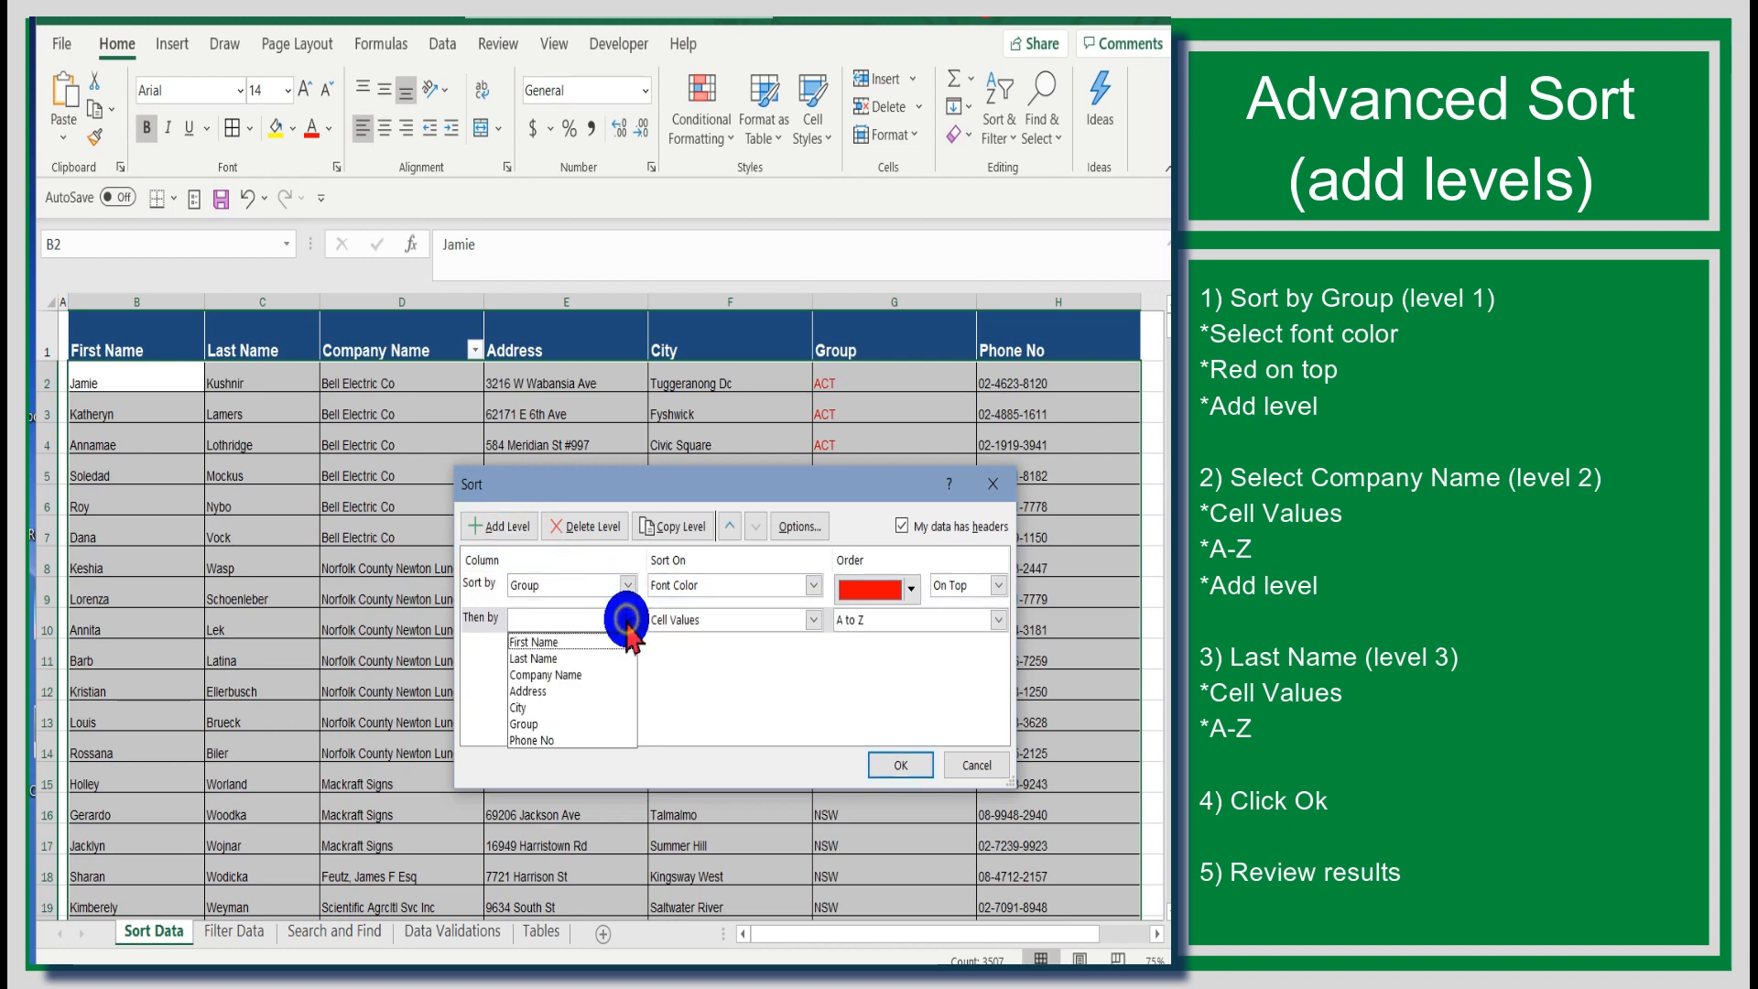
click(597, 670)
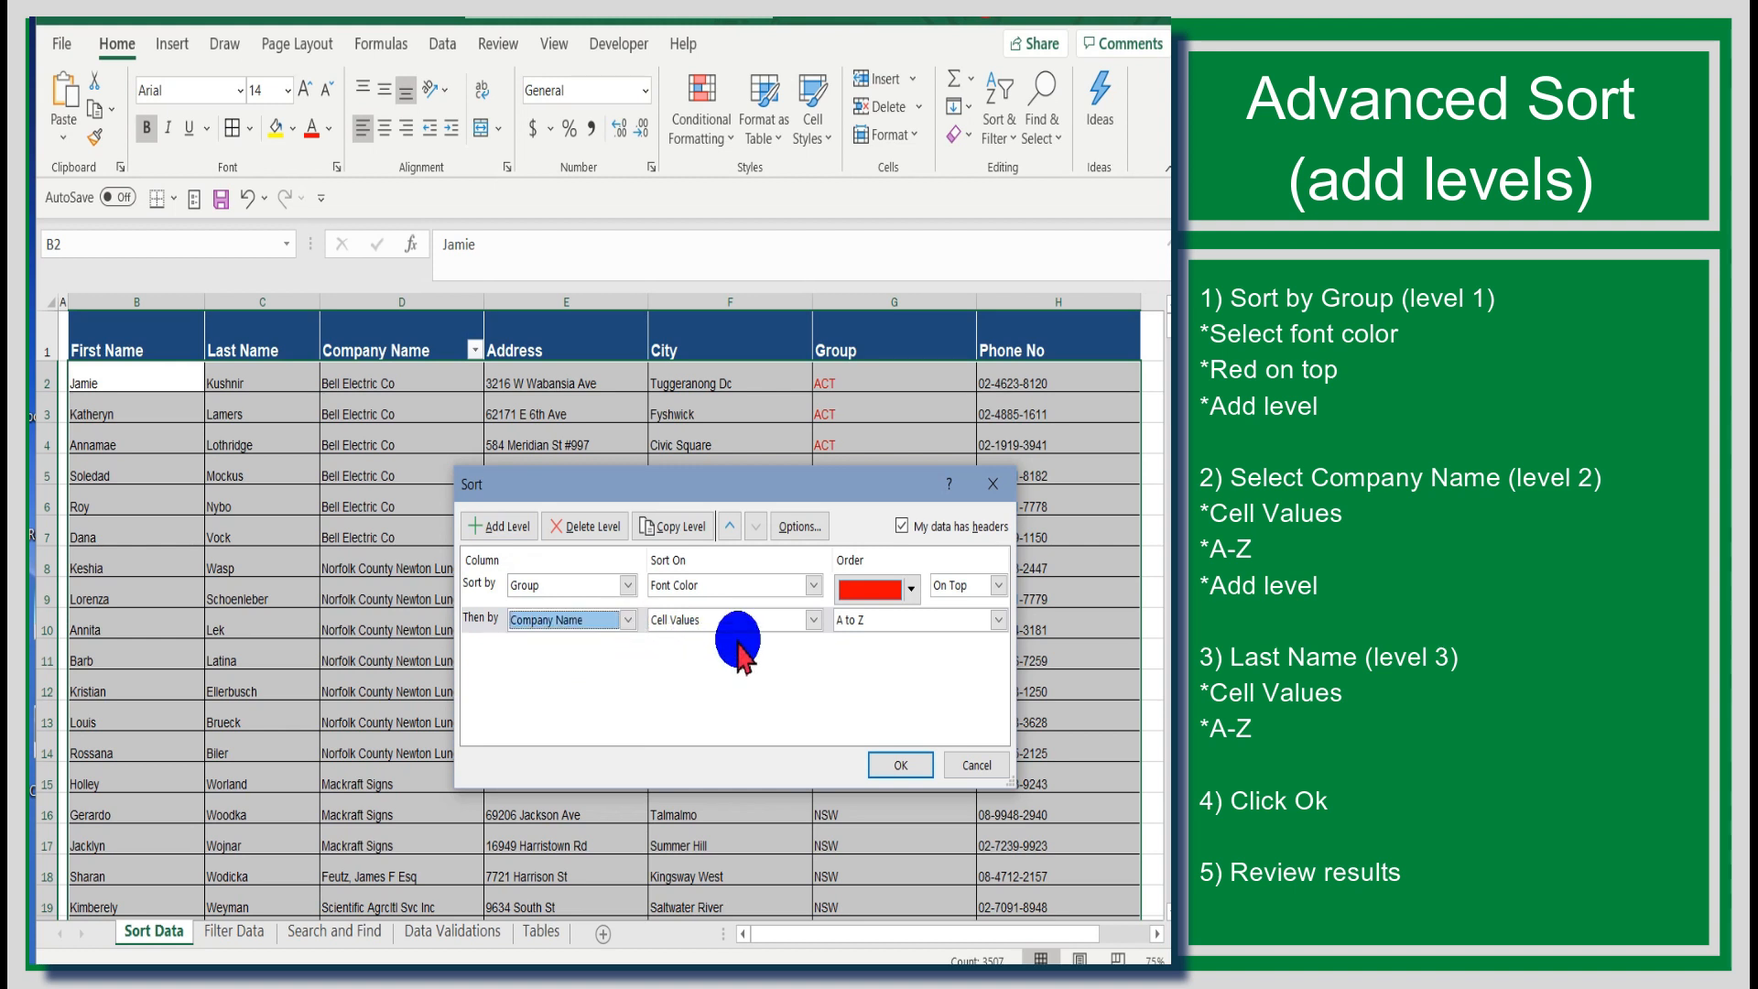
click(785, 621)
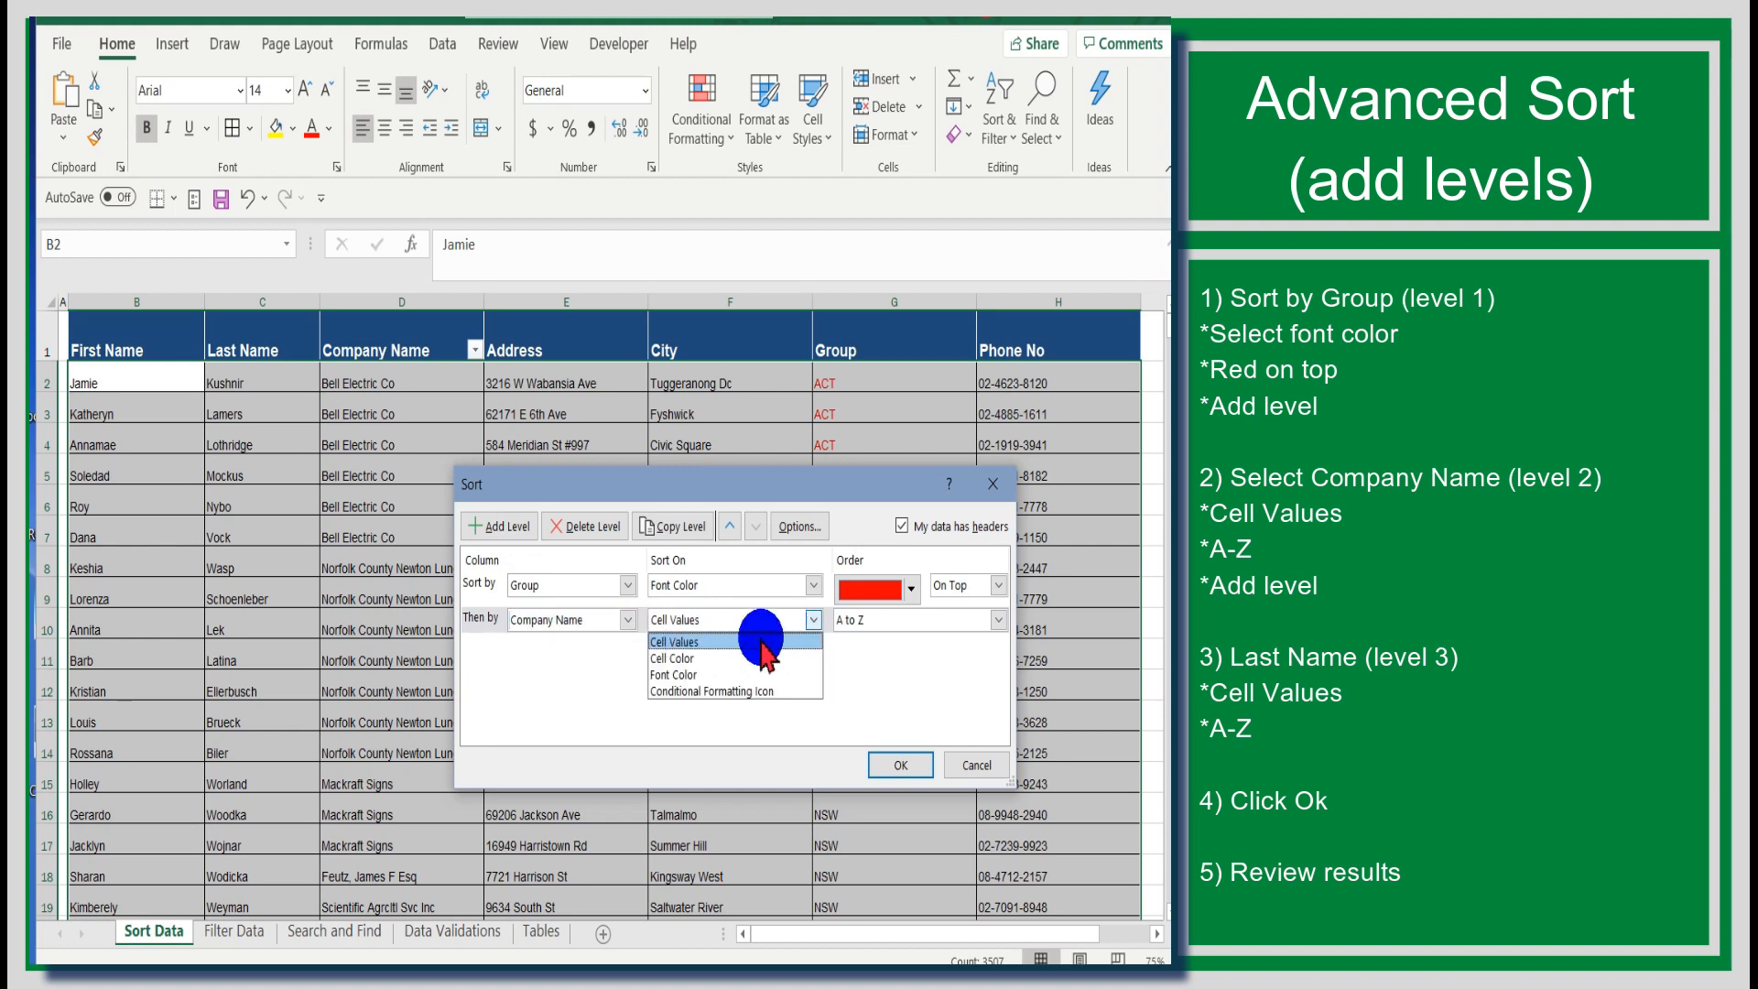
click(760, 642)
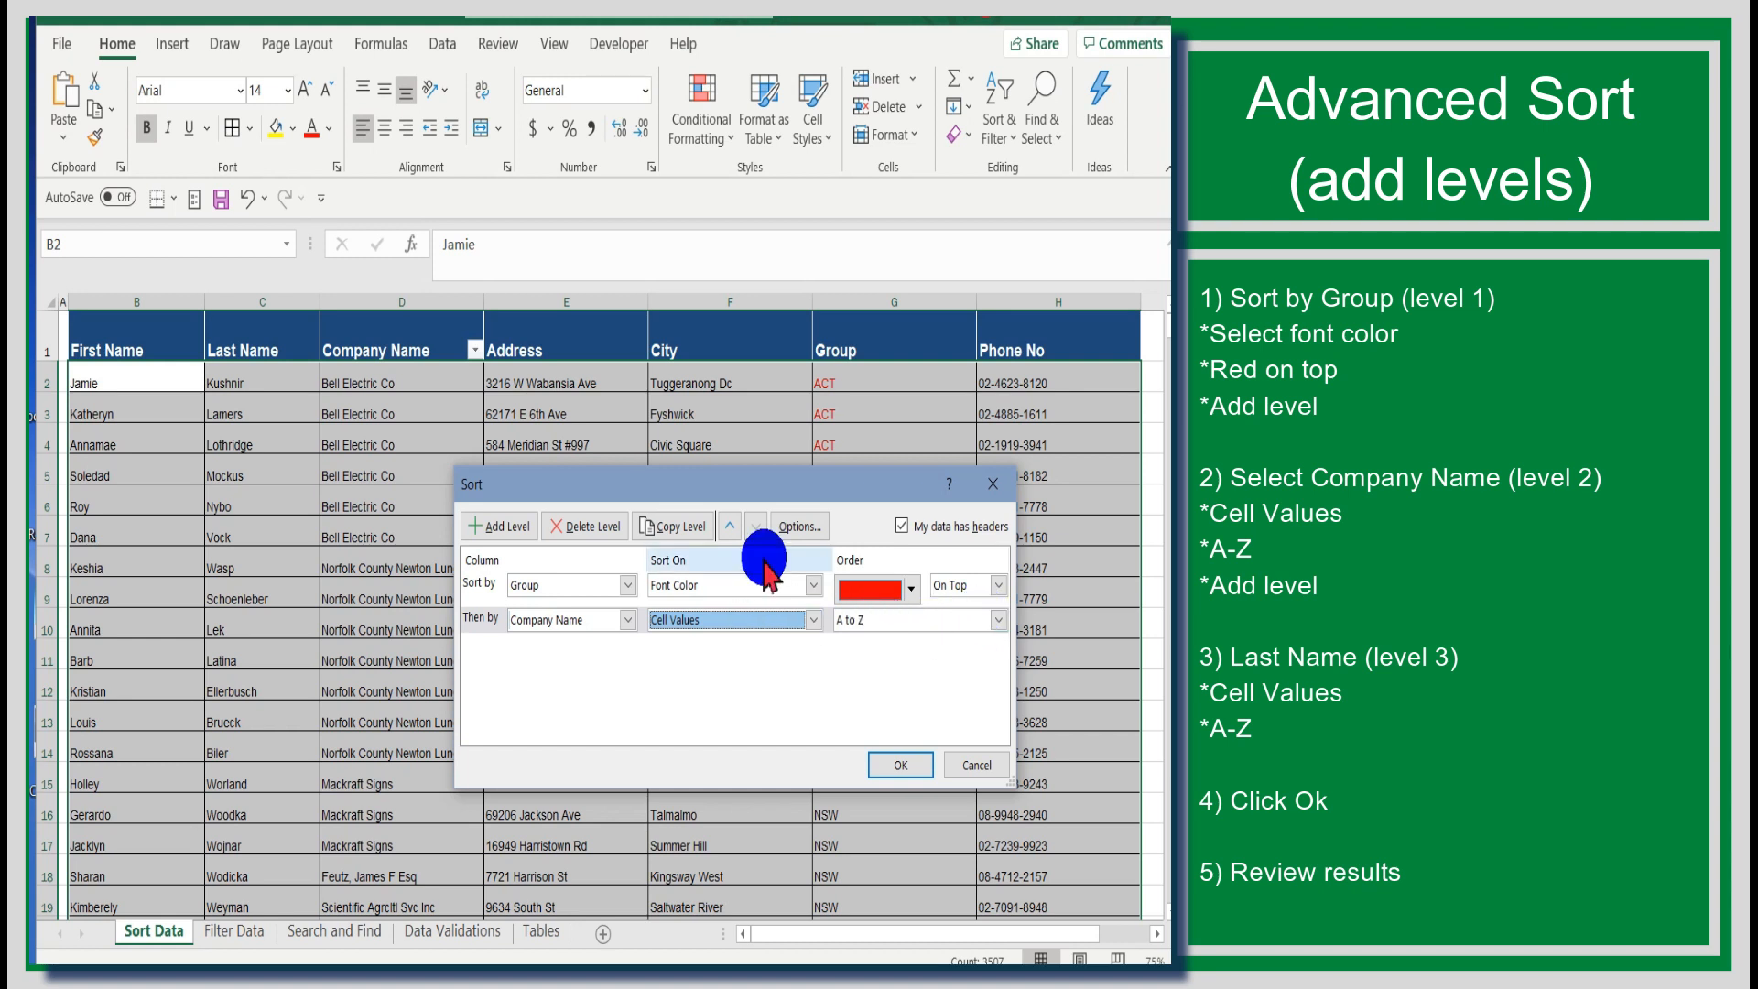
Step: Add a third level sorting by Last Name, A to Z, and apply the multi-level sort
click(503, 527)
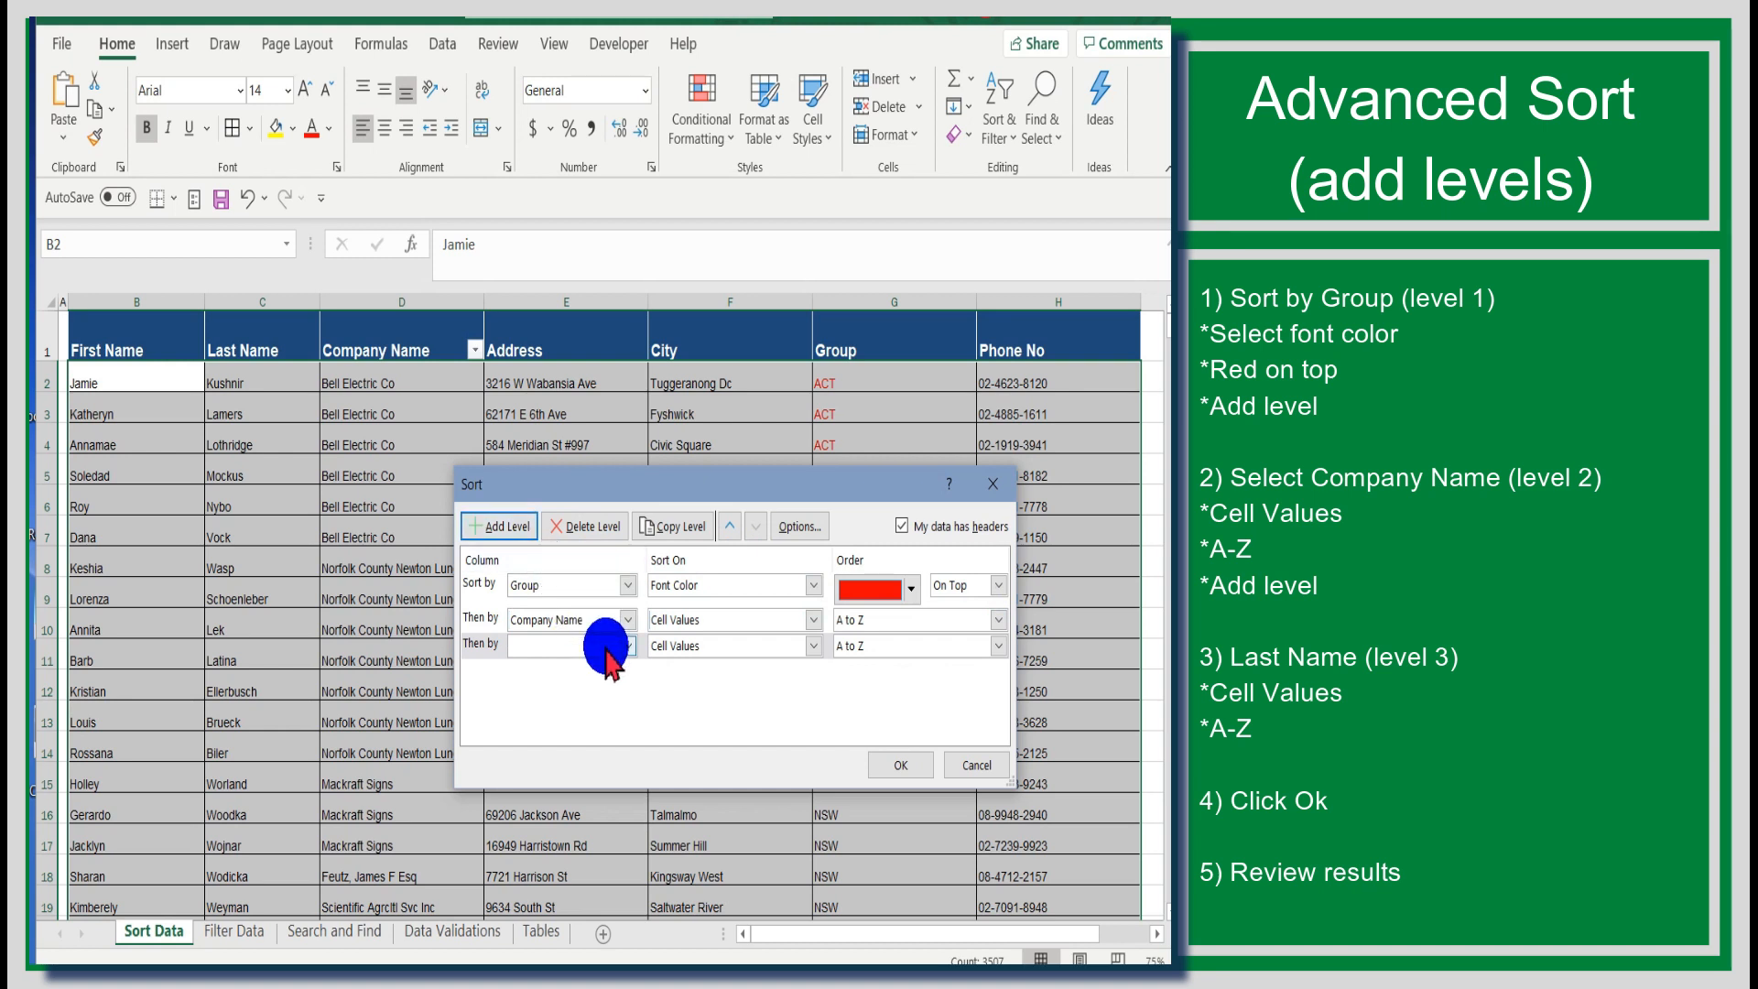
click(613, 647)
click(608, 674)
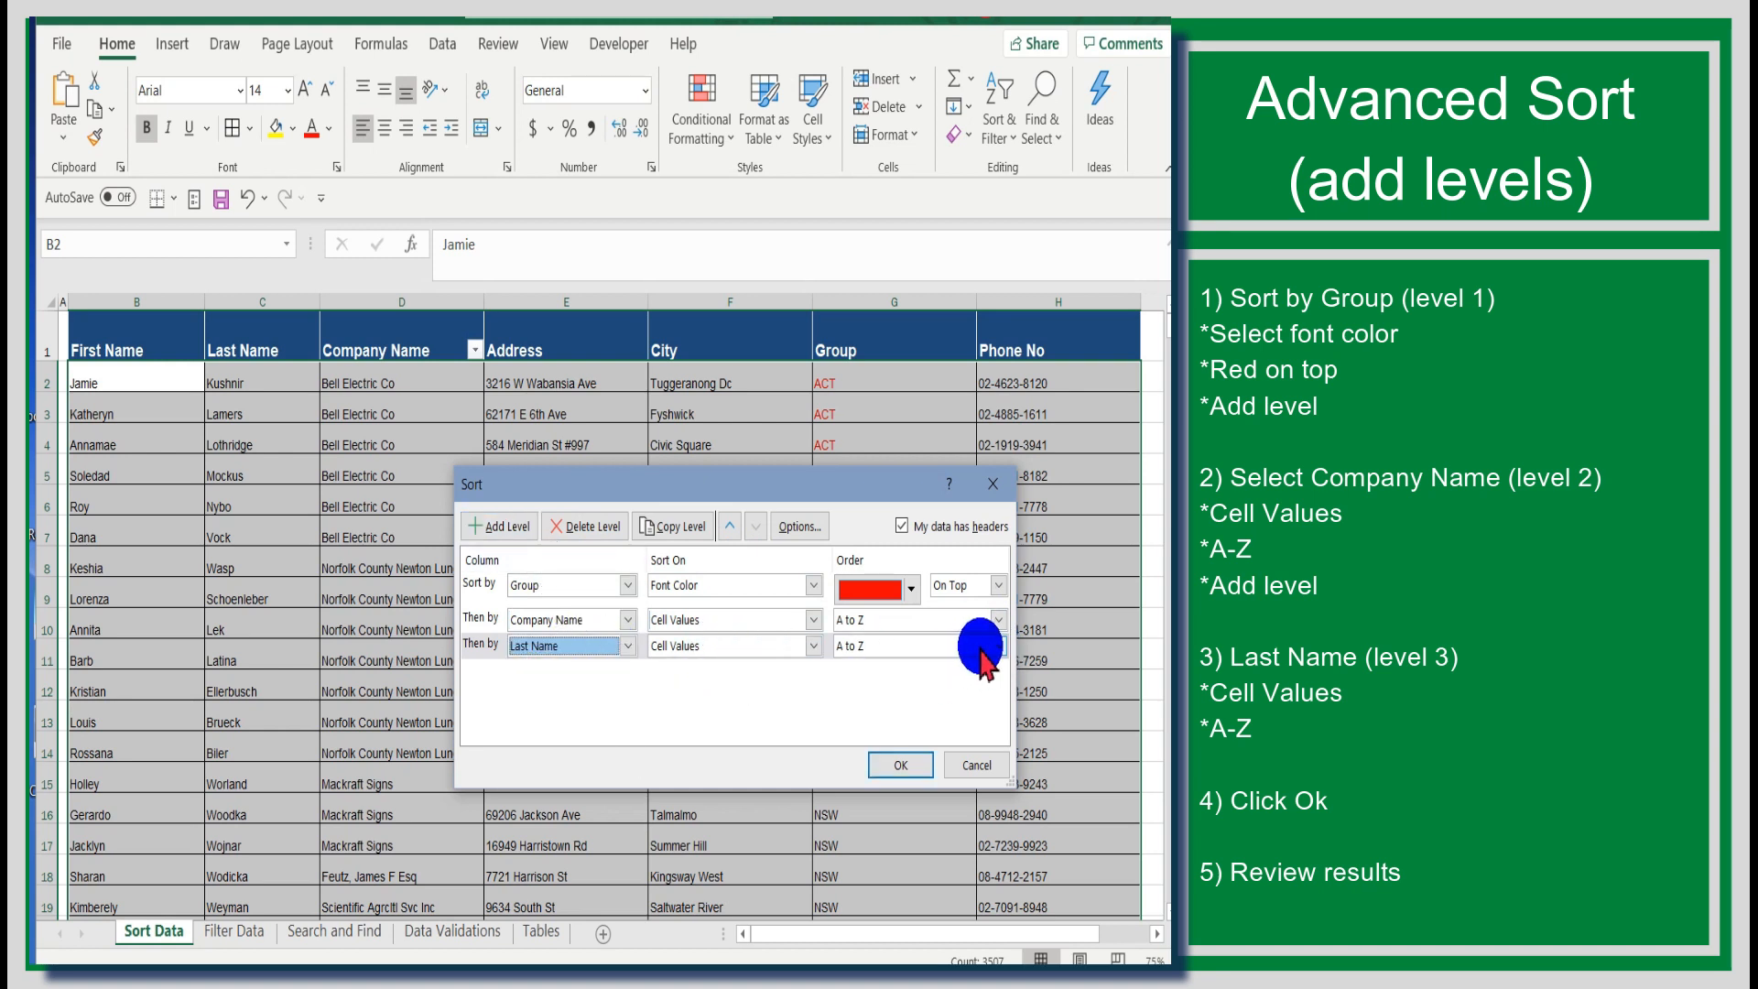
click(916, 765)
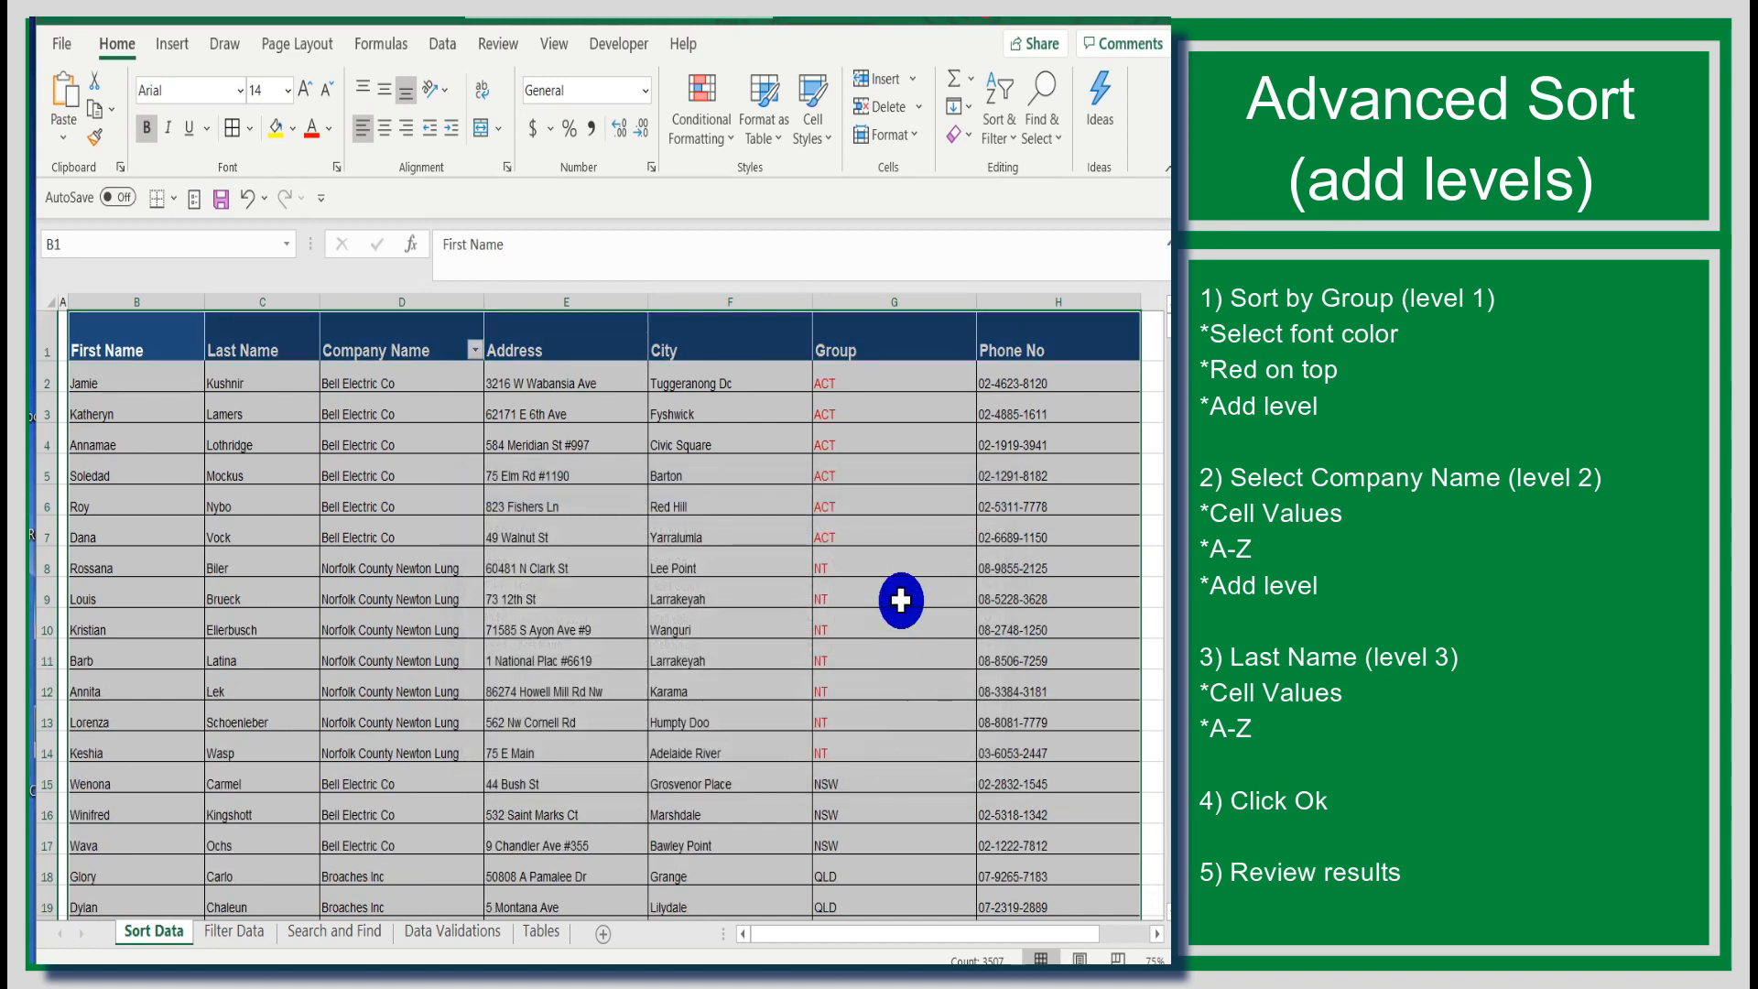
Step: Select the ACT rows 2 to 7 across columns B to H to review their order
drag(78, 383, 1136, 541)
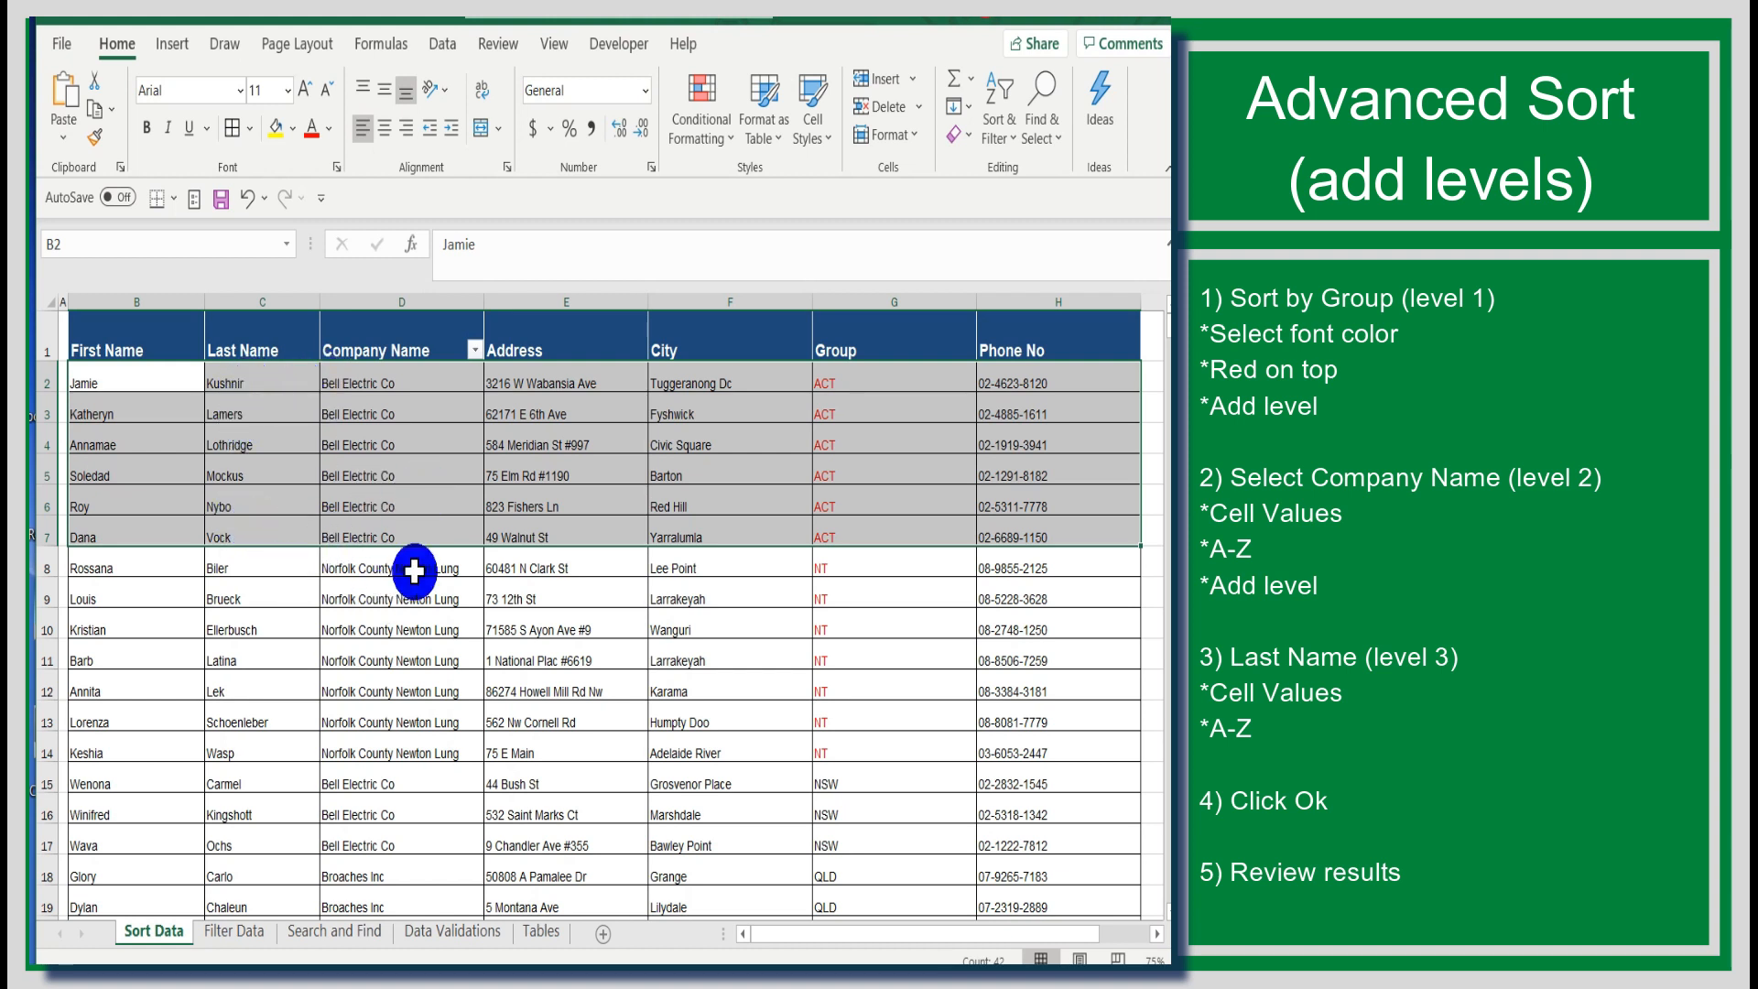
scroll(827, 663, down, 1)
scroll(827, 663, down, 4)
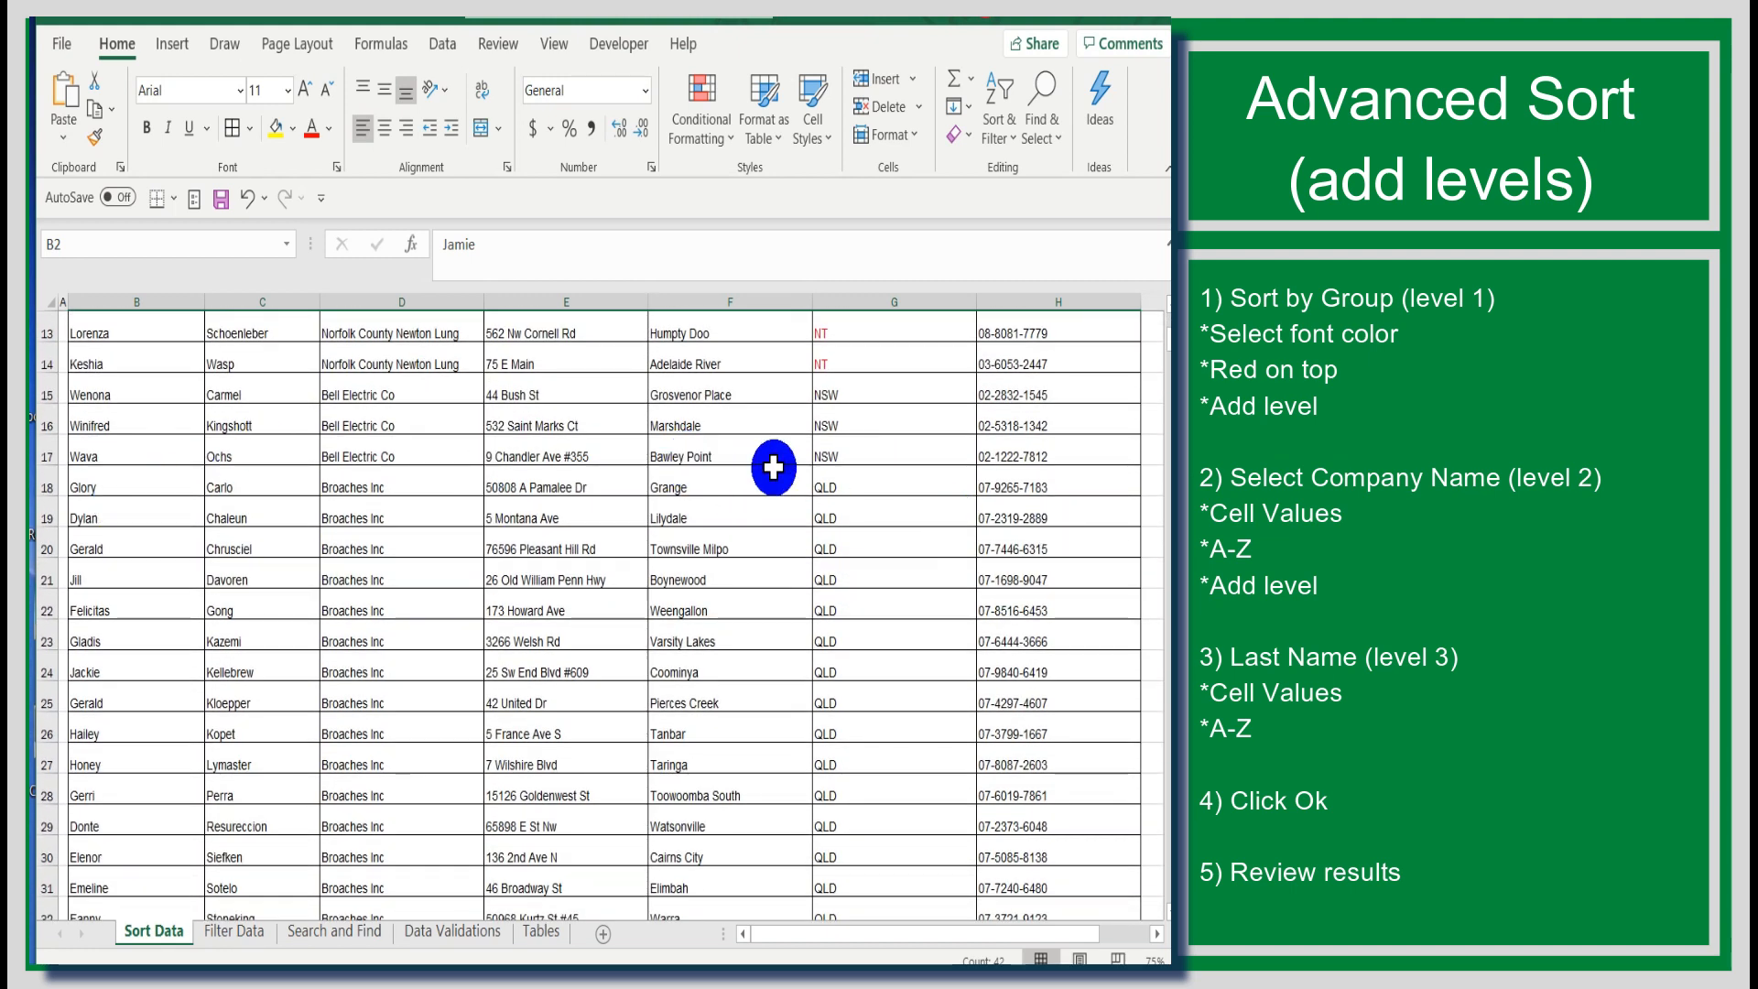
Step: Select the QLD rows from row 18 and scroll through the table to review the sorted order
drag(989, 488, 41, 879)
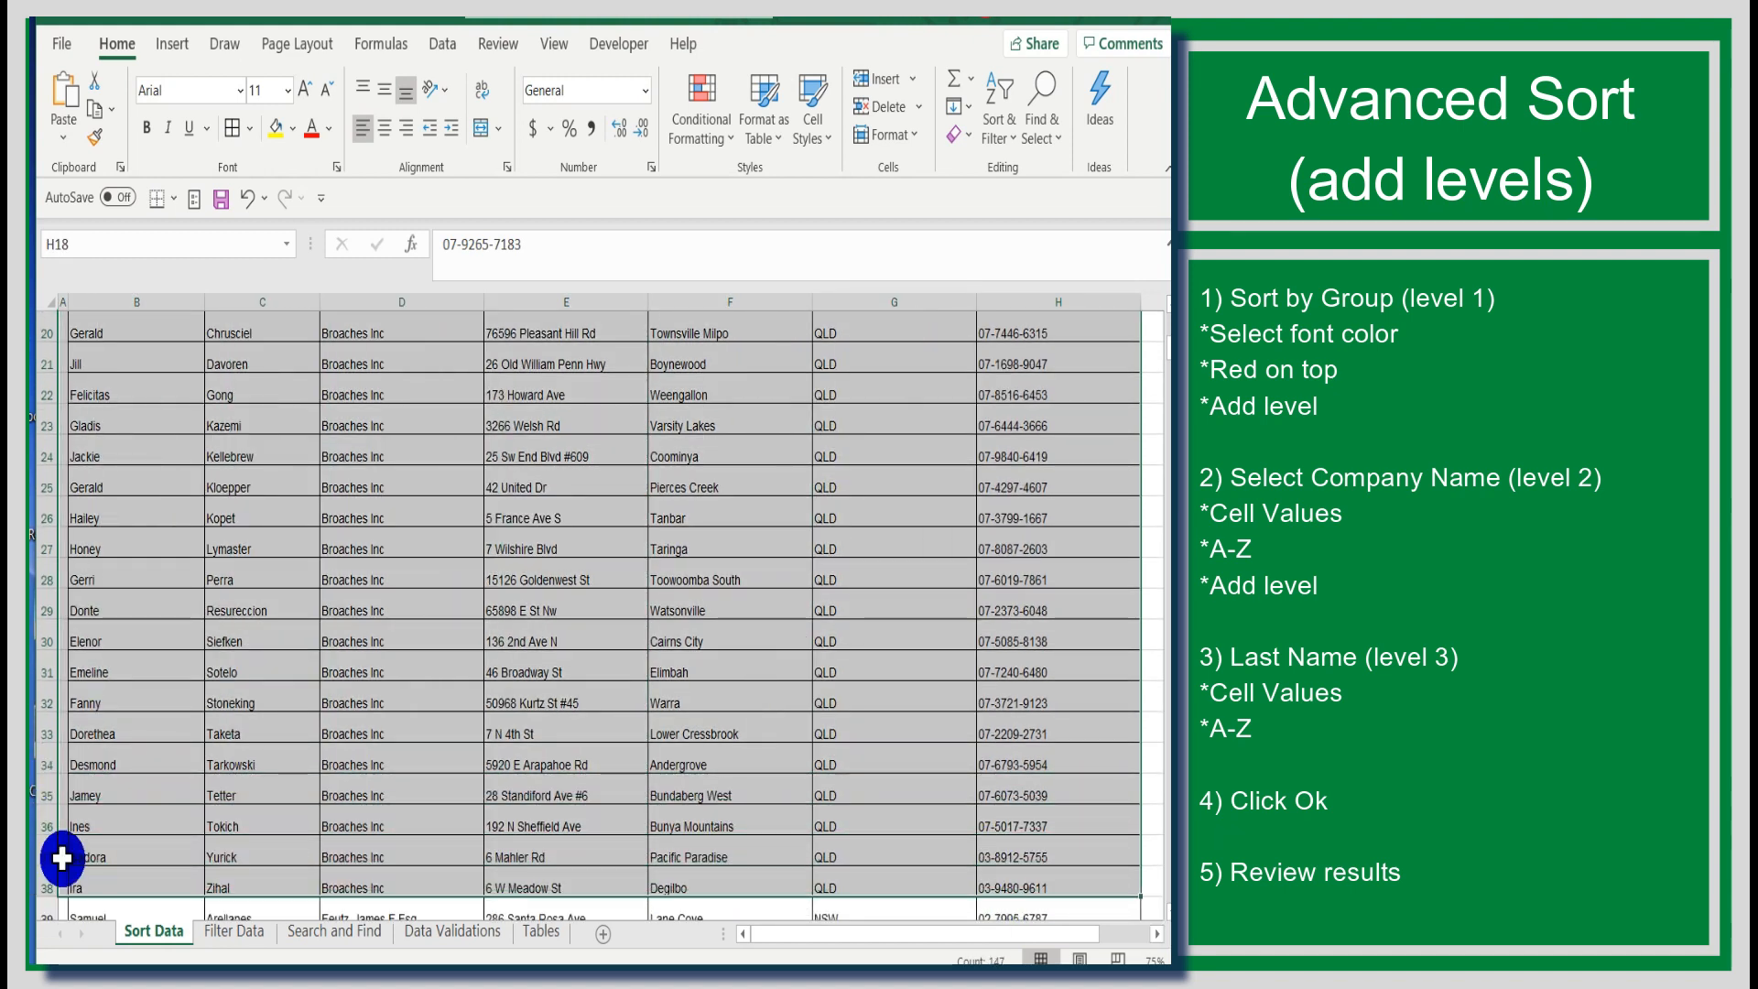
scroll(529, 718, up, 2)
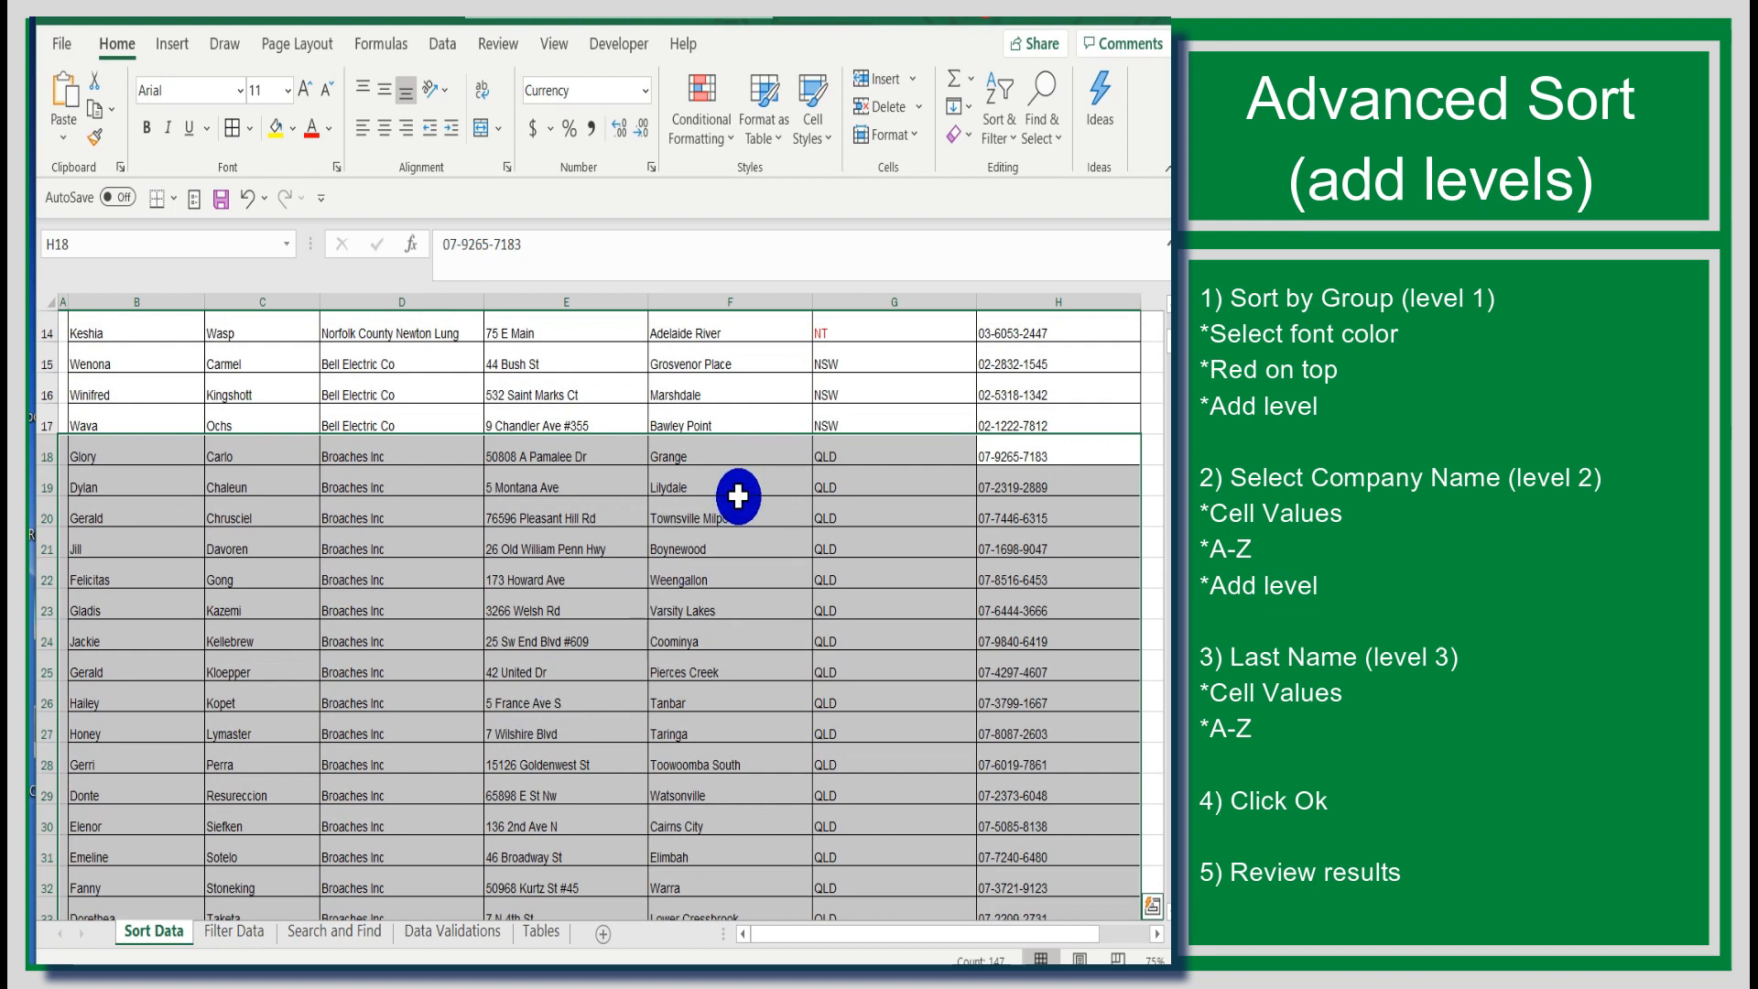
scroll(384, 422, down, 1)
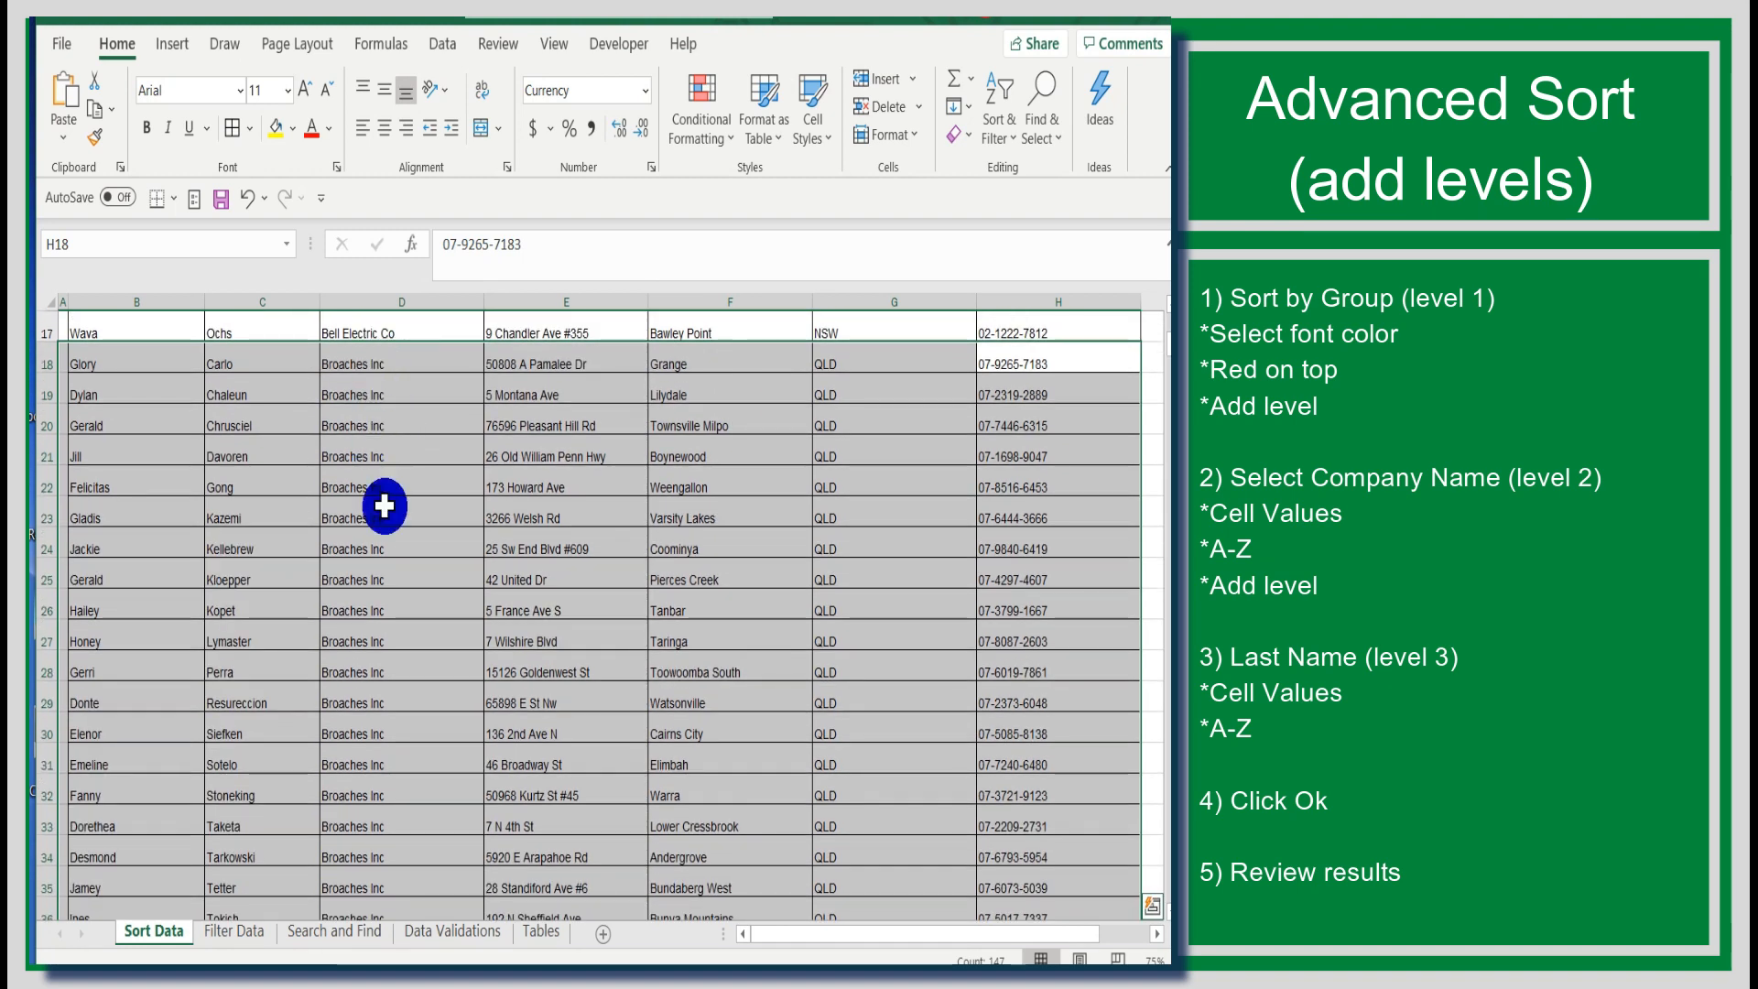
scroll(391, 806, down, 2)
scroll(391, 806, up, 2)
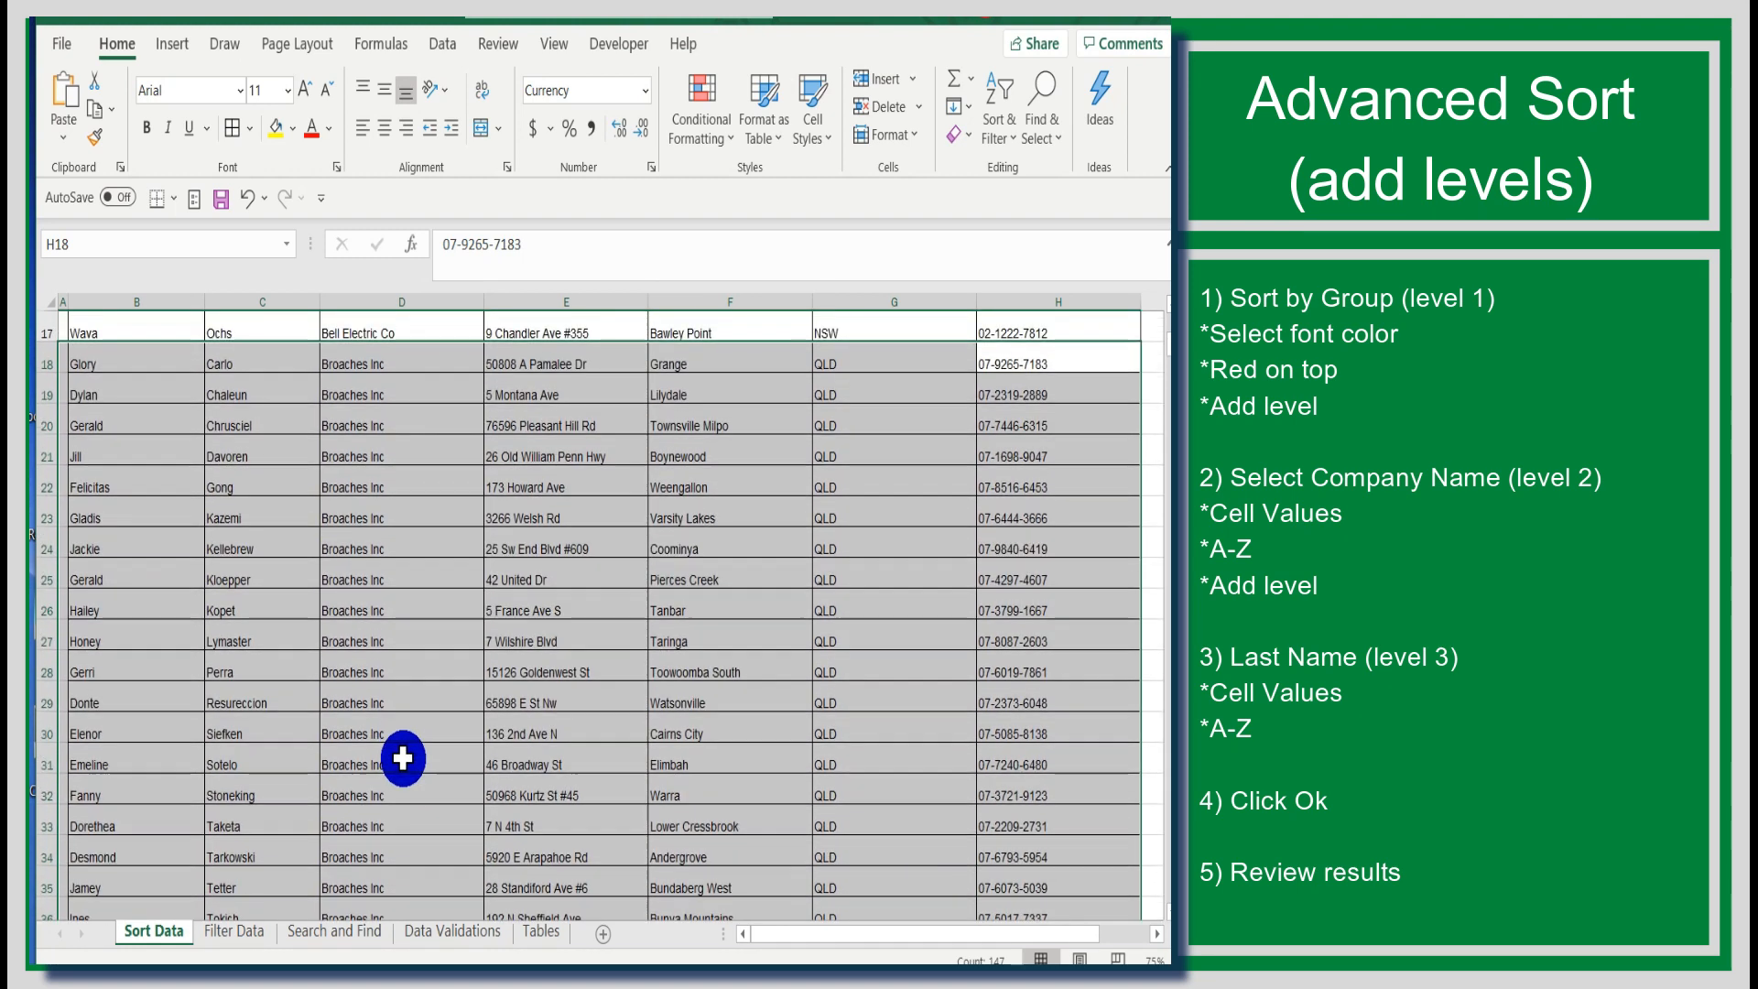
scroll(458, 637, up, 2)
scroll(364, 630, up, 4)
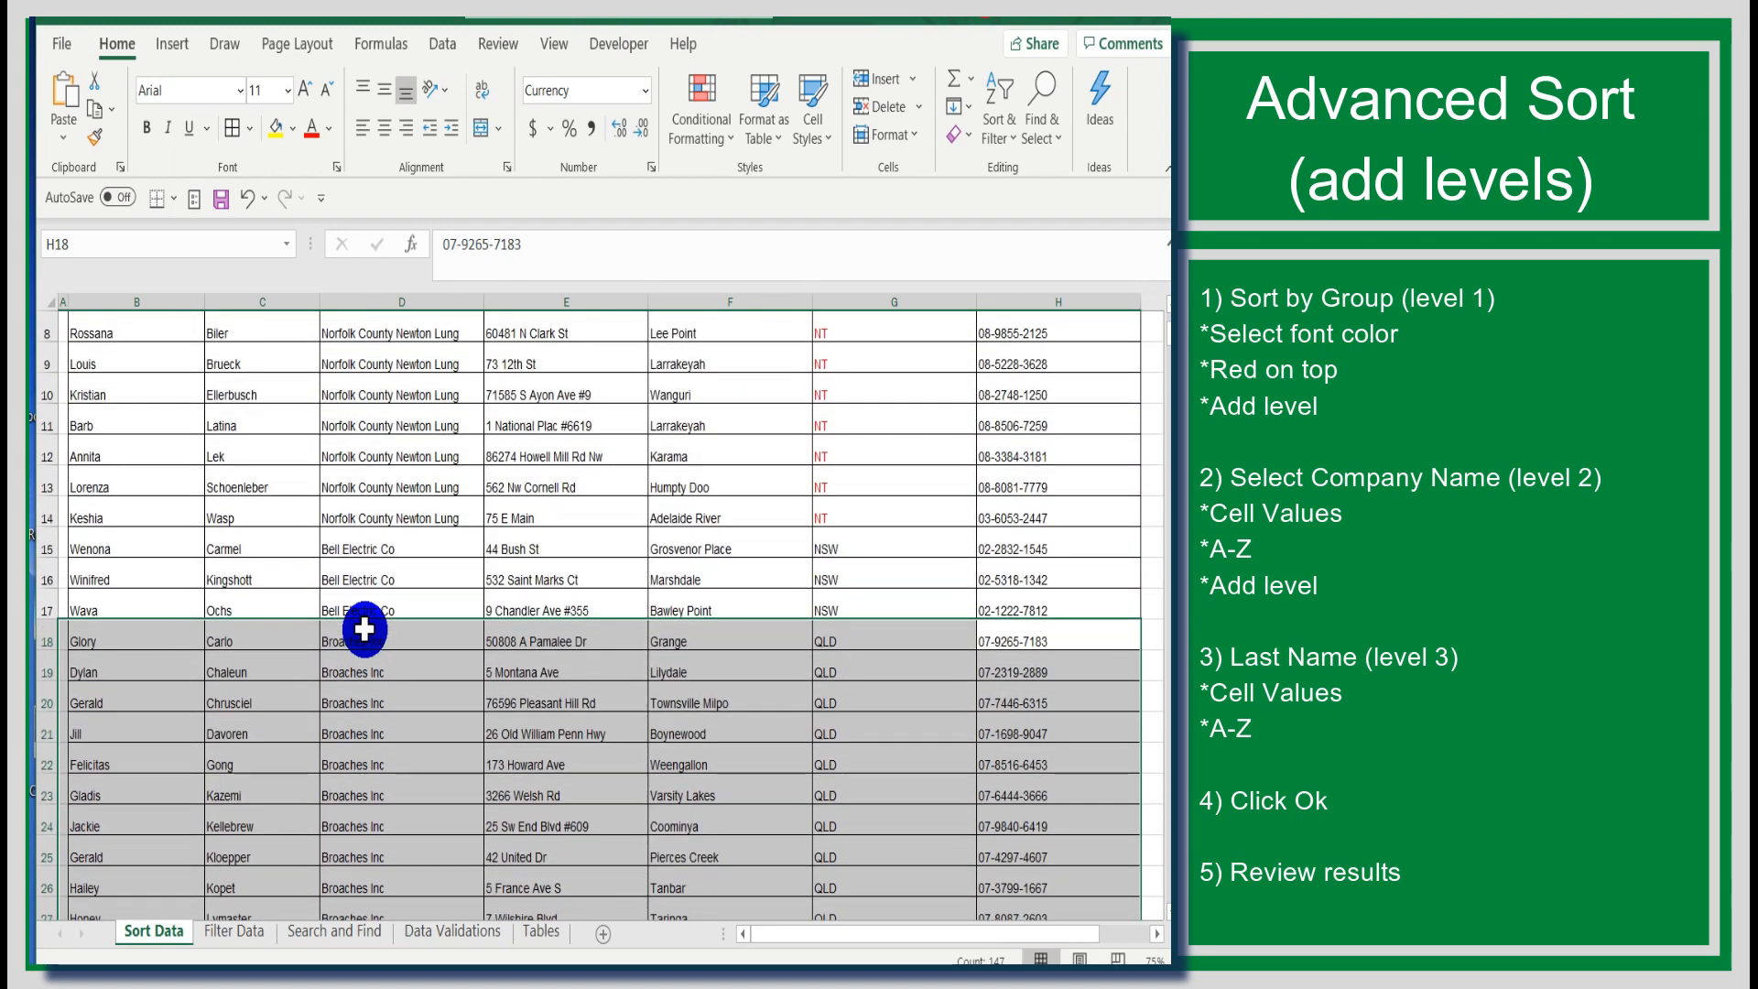
scroll(364, 630, down, 3)
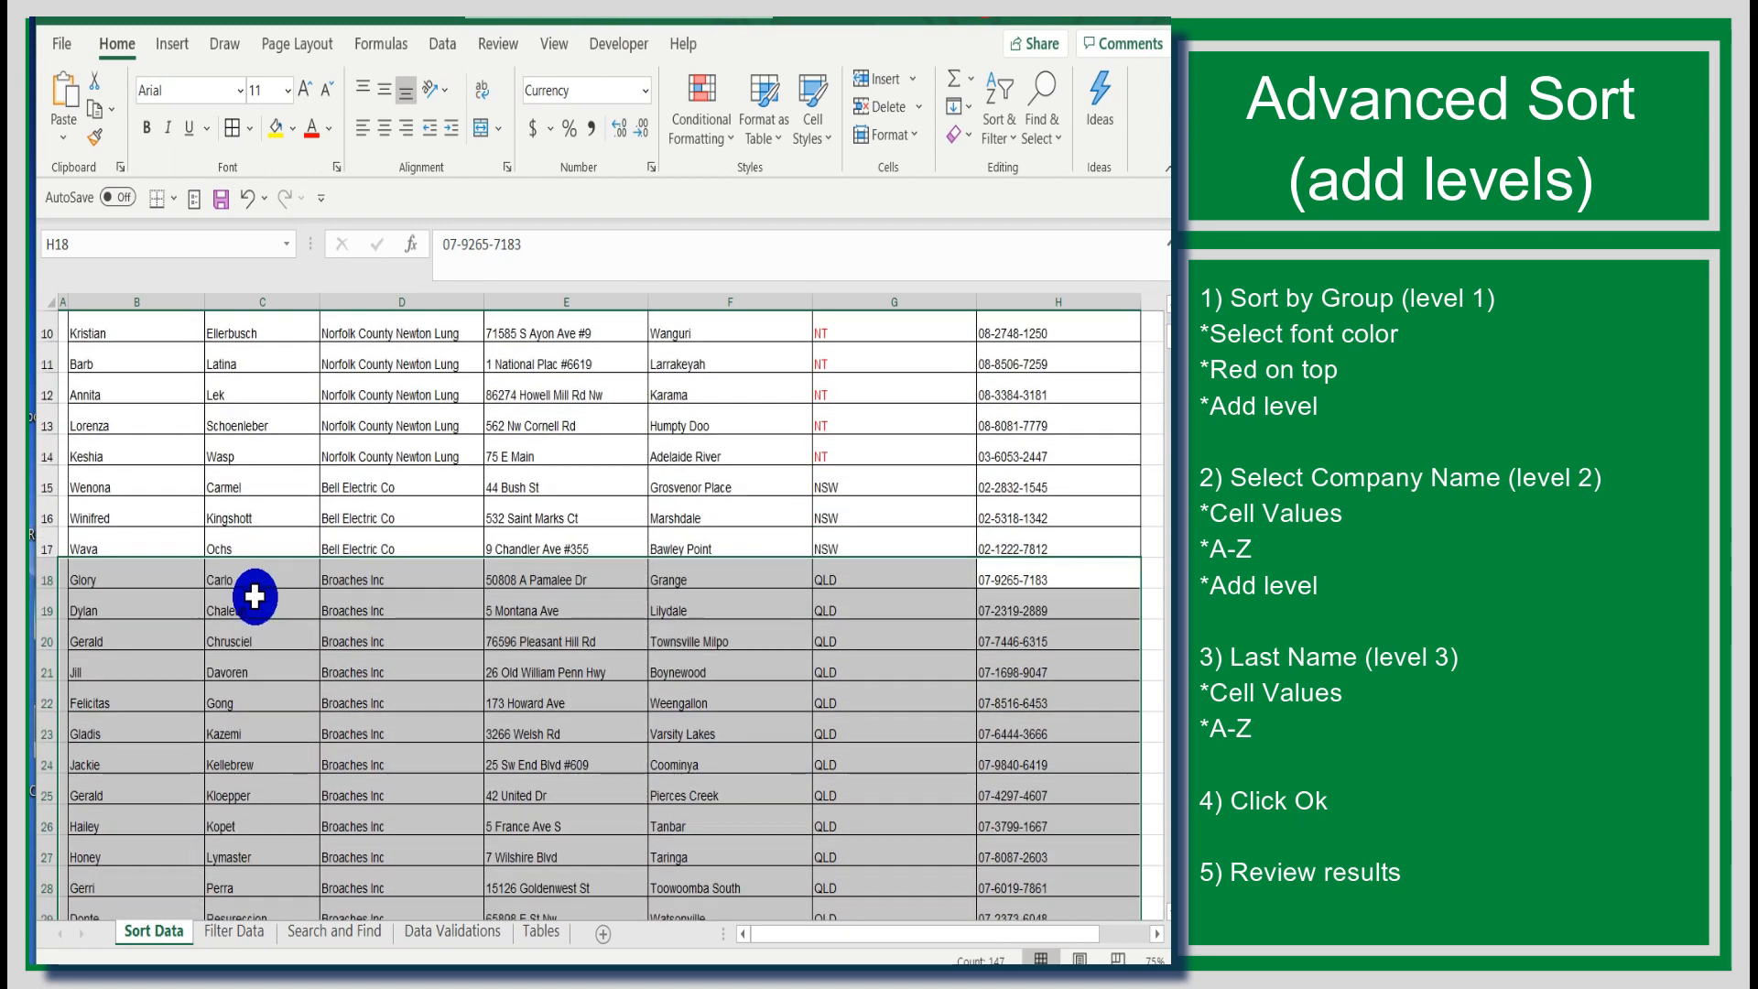
scroll(256, 568, down, 1)
scroll(261, 490, down, 3)
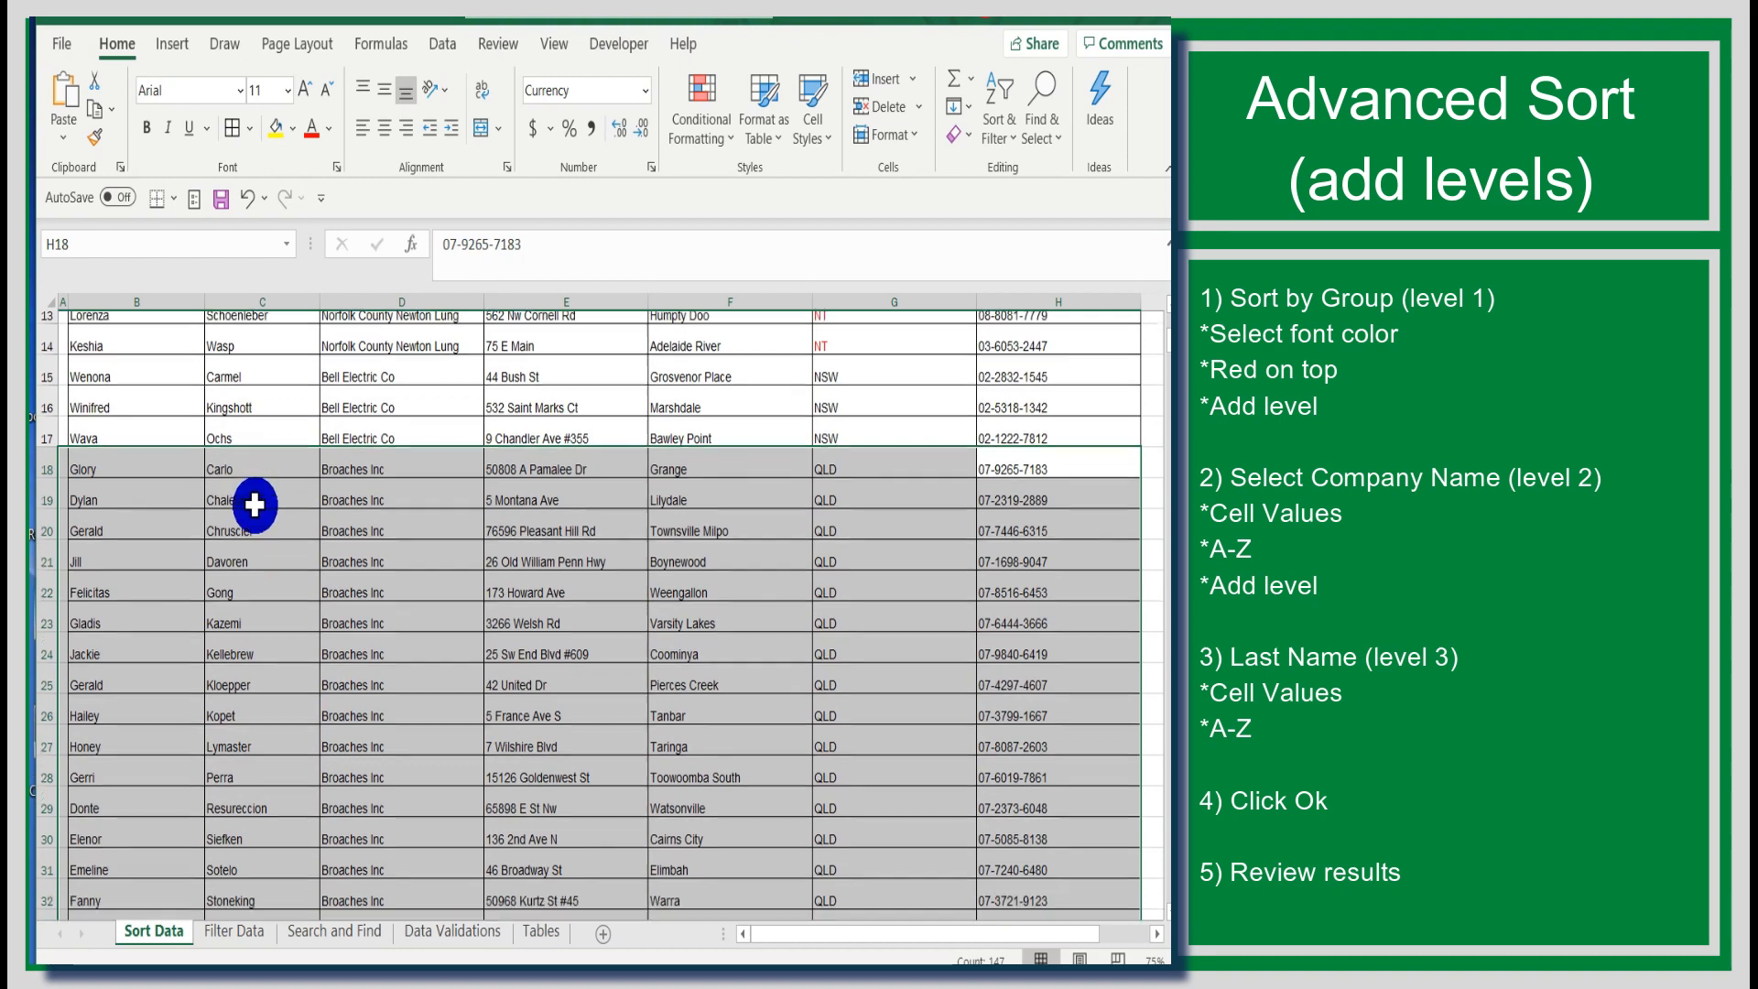
scroll(249, 524, down, 4)
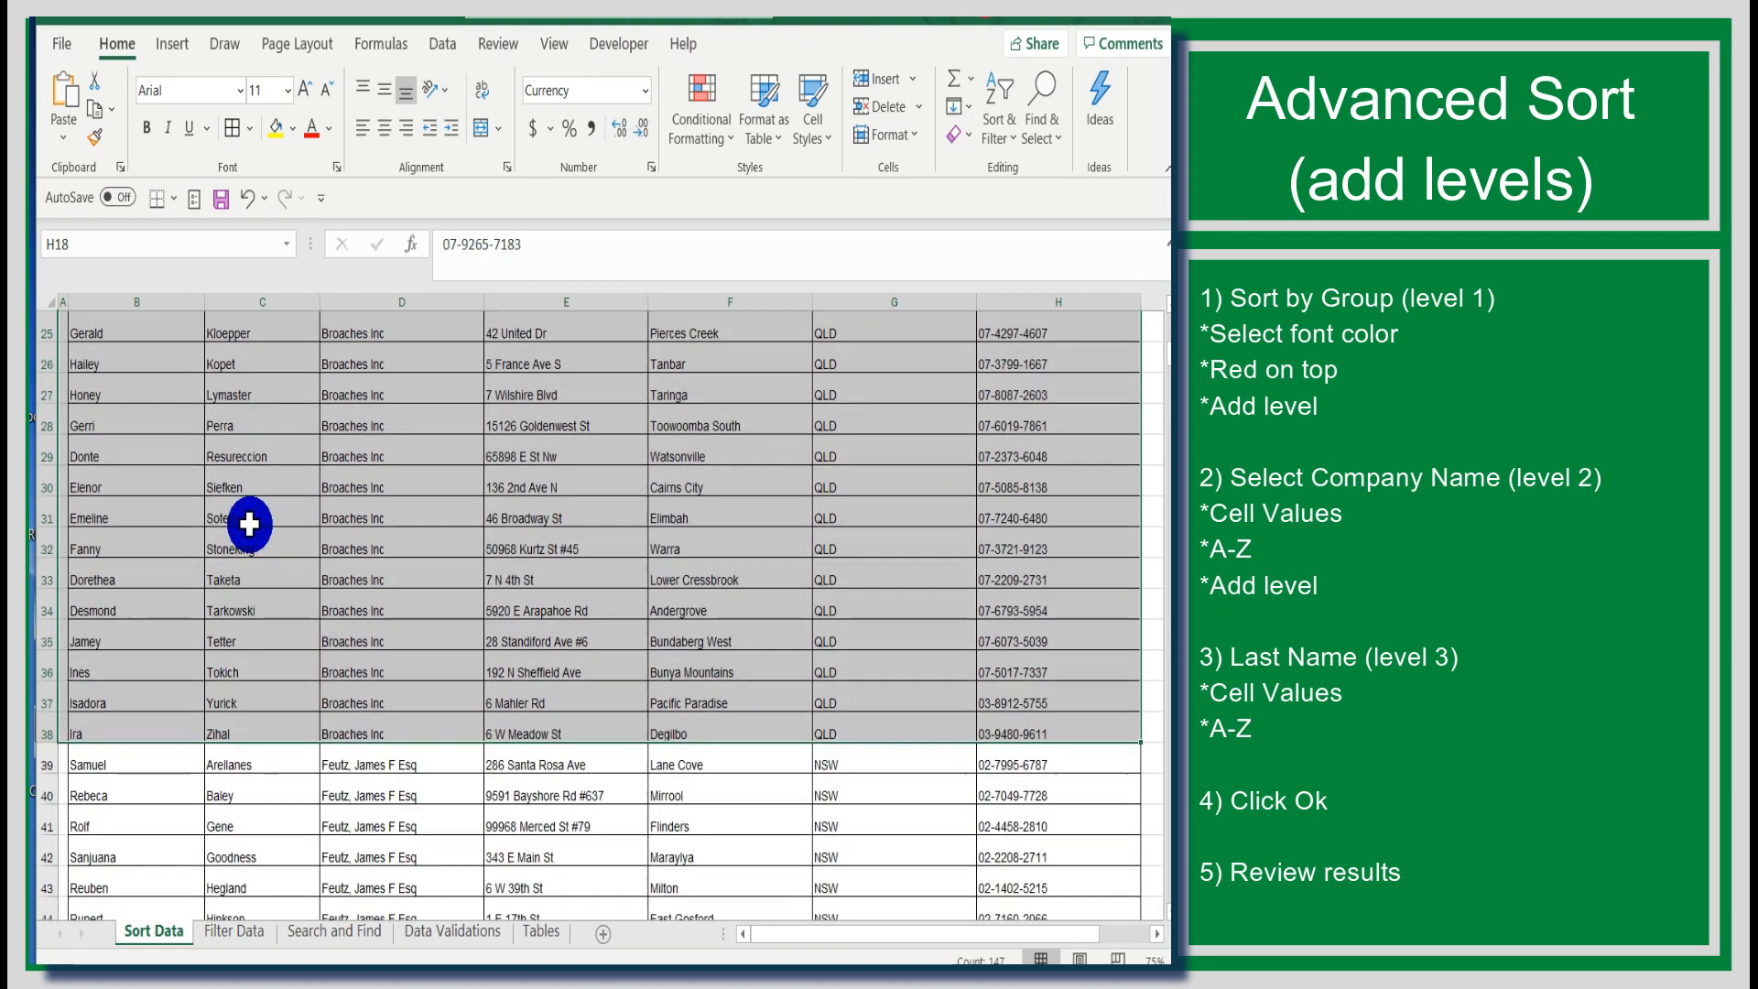
scroll(713, 533, up, 3)
scroll(712, 533, up, 8)
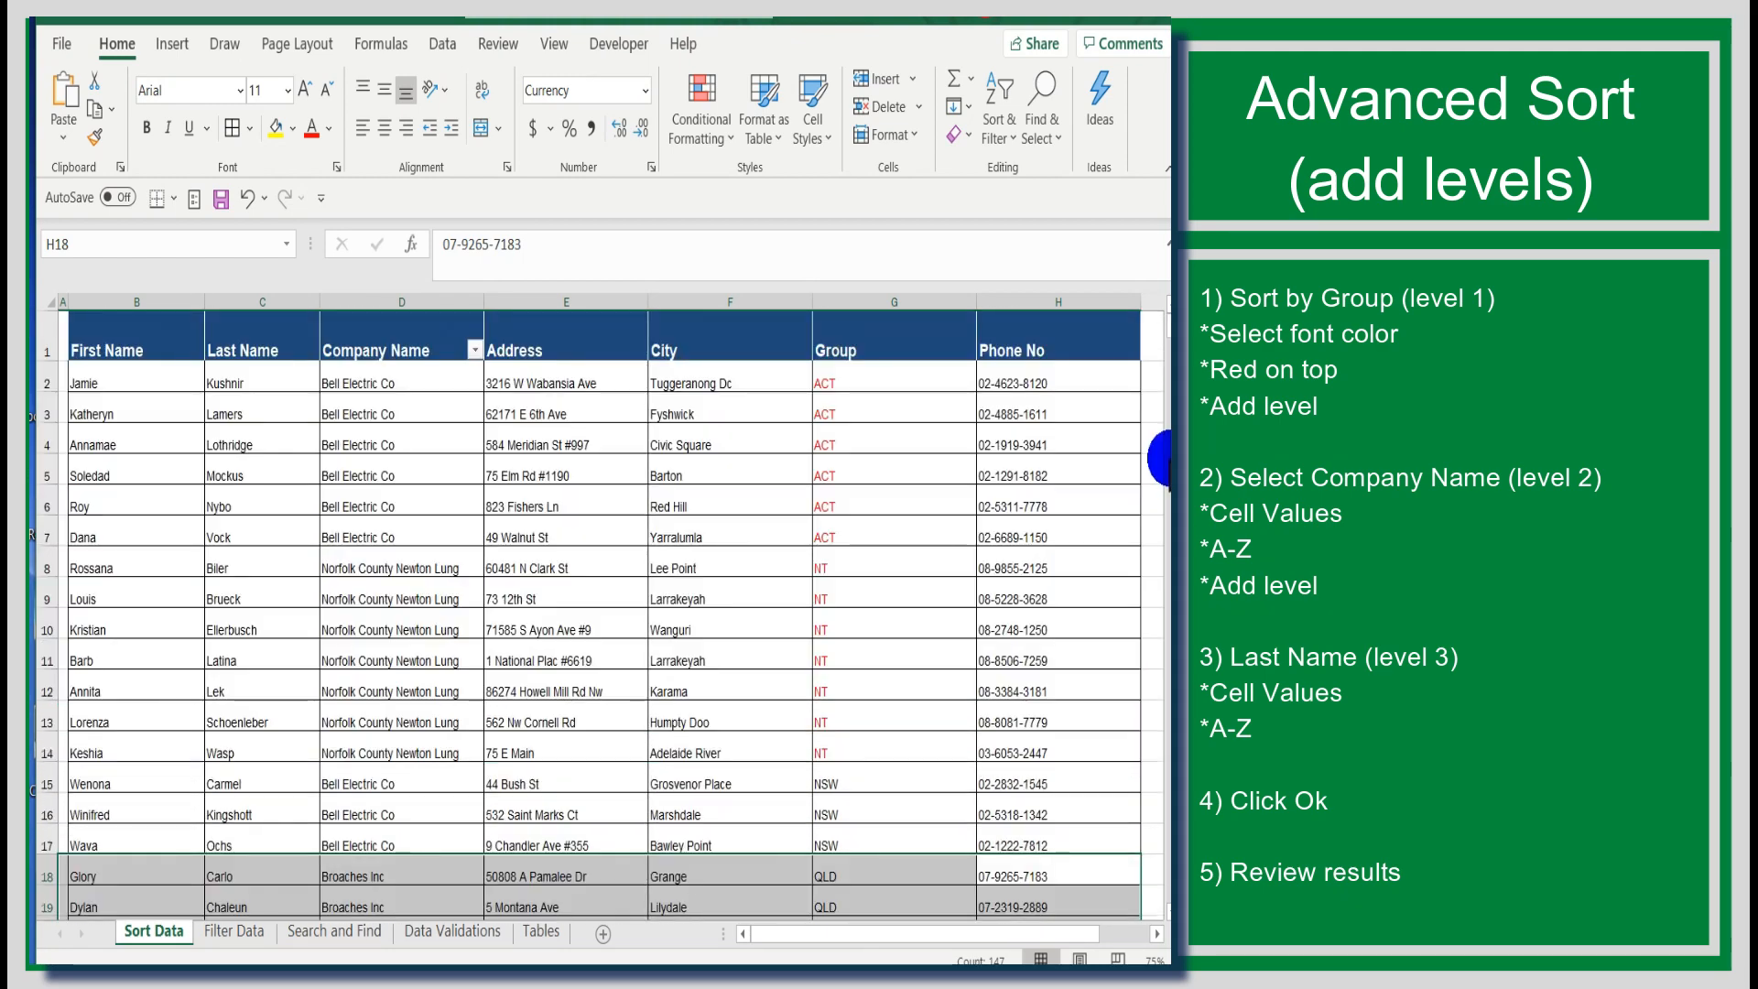